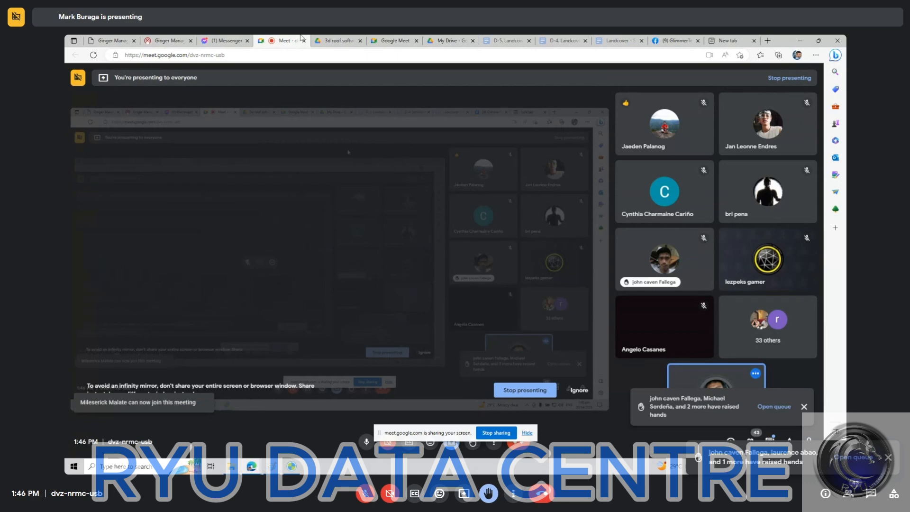
Open the shared 3d roof software folder in Drive, and switch to File Explorer to open the Ginger - 3D Roof folder.
{"action": "left_click", "coordinate": [327, 41]}
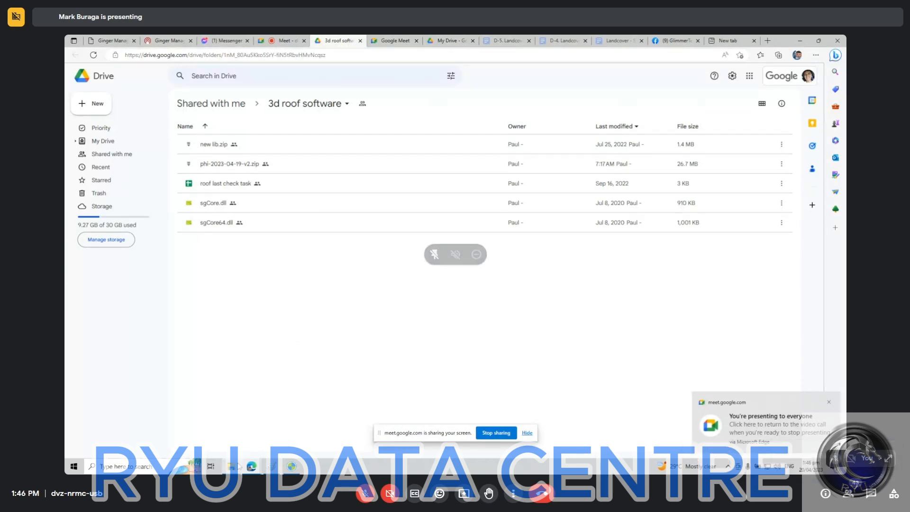
{"action": "left_click", "coordinate": [237, 466]}
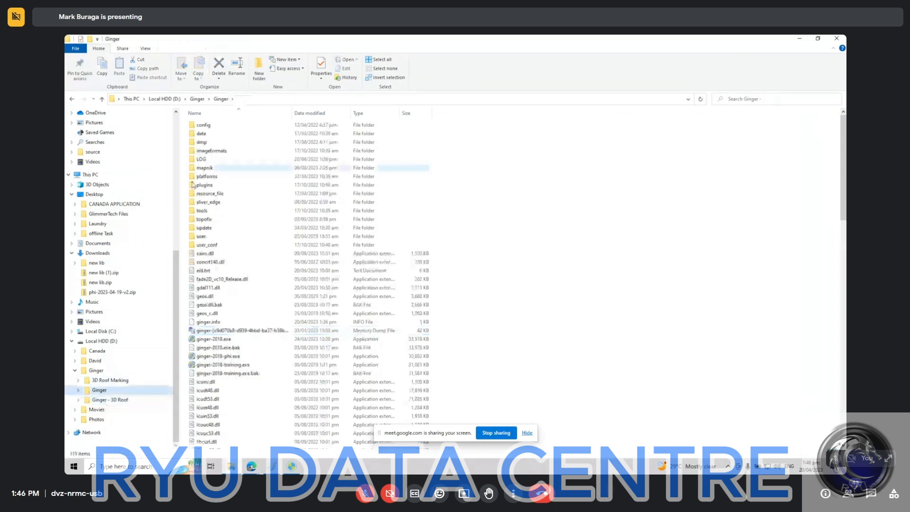
{"action": "left_click", "coordinate": [110, 380]}
{"action": "left_click", "coordinate": [123, 391]}
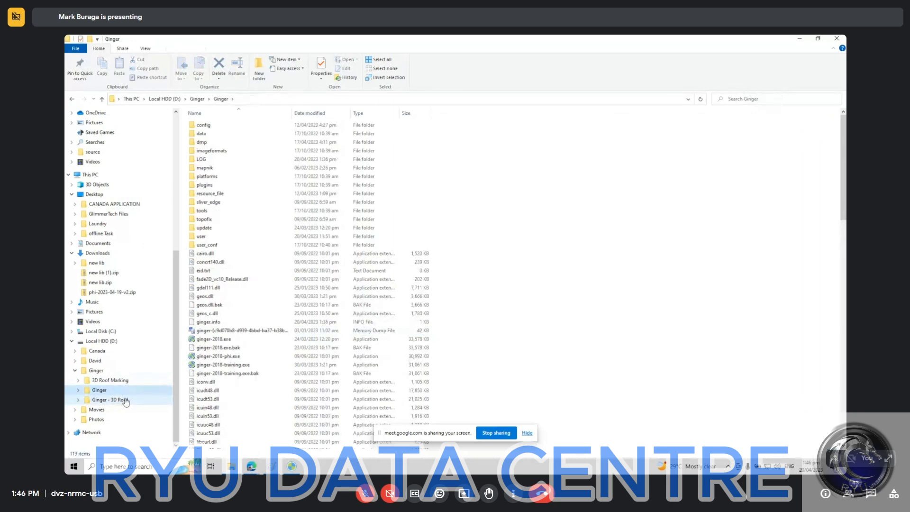
{"action": "left_click", "coordinate": [125, 400]}
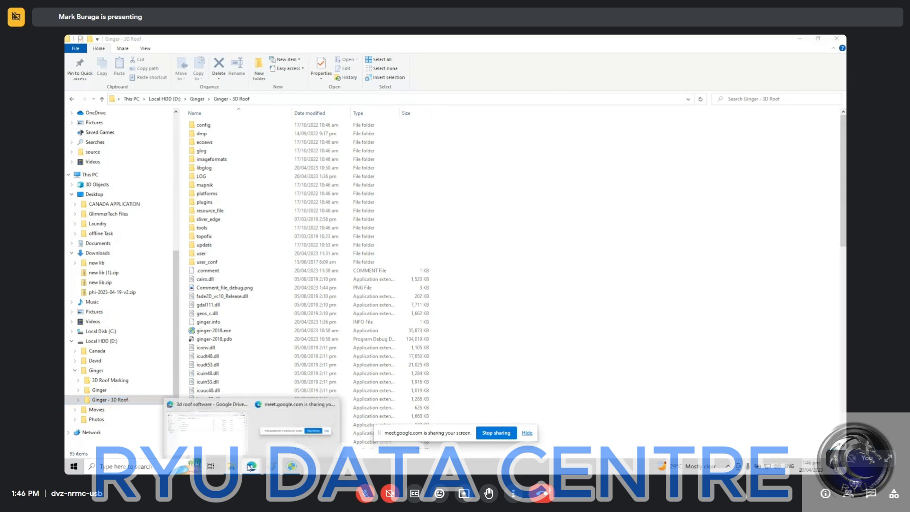
Switch back to Drive and point out new lib.zip, phi-2023-04-19-v2.zip, sgCore.dll and sgCore64.dll.
{"action": "left_click", "coordinate": [252, 466]}
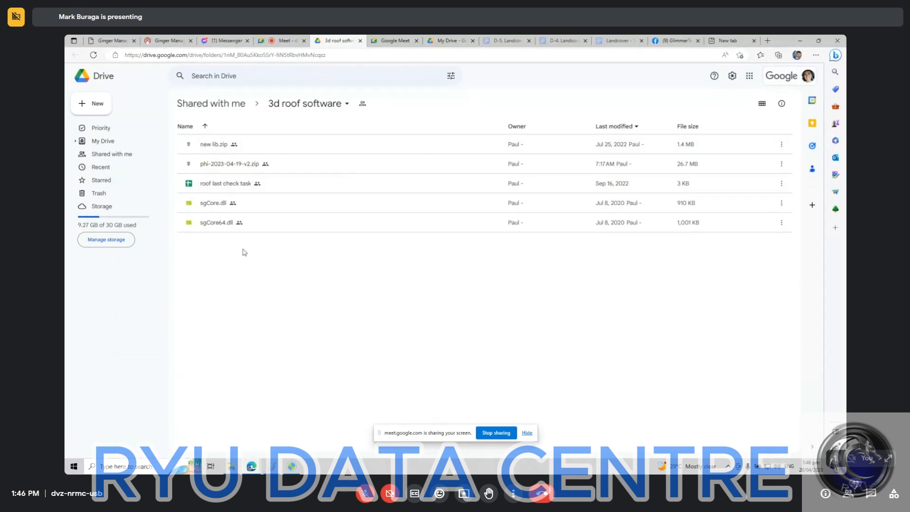
{"action": "left_click", "coordinate": [230, 148]}
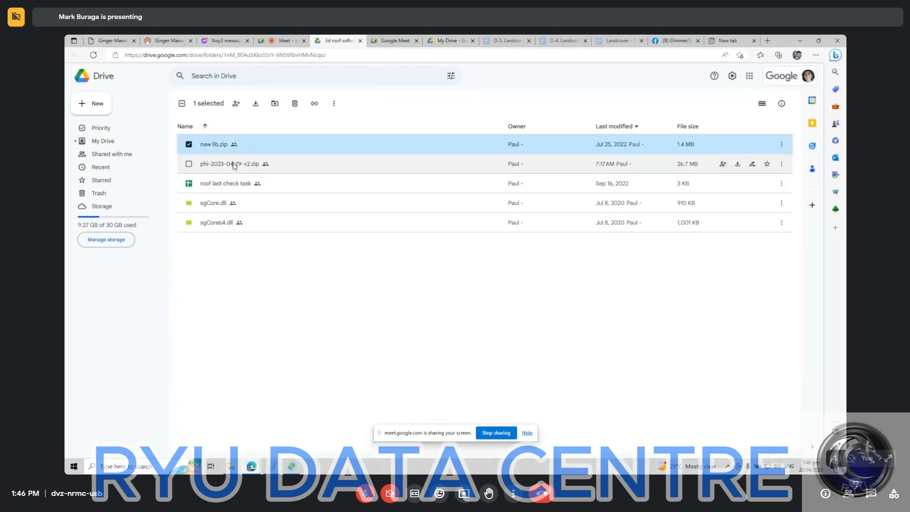
{"action": "left_click", "coordinate": [234, 165]}
{"action": "left_click", "coordinate": [234, 204]}
{"action": "left_click", "coordinate": [235, 223]}
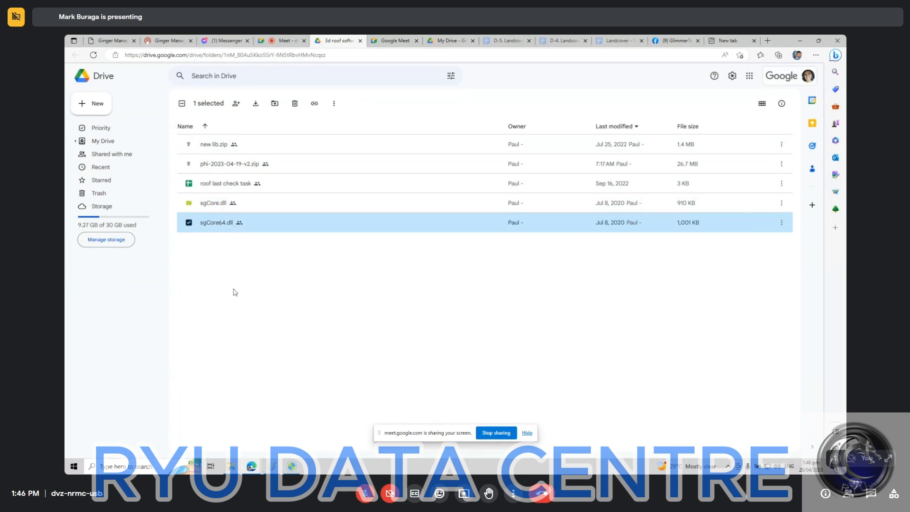
{"action": "left_click", "coordinate": [235, 292]}
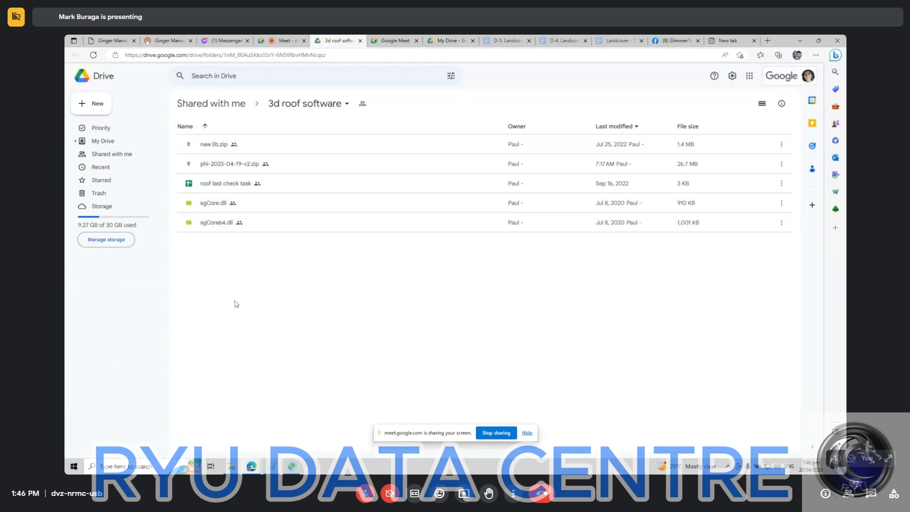
Preview the contents of phi-2023-04-19-v2.zip and new lib.zip, closing each preview.
{"action": "double_click", "coordinate": [242, 166]}
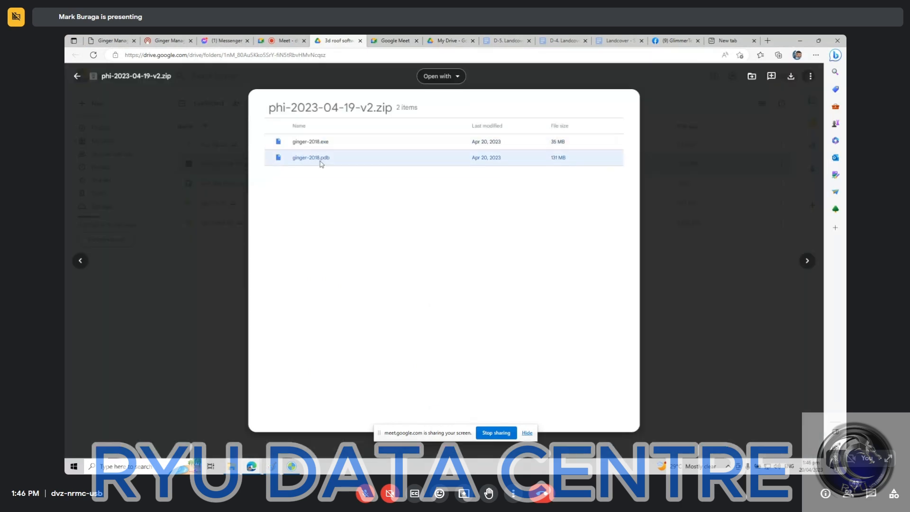
{"action": "key", "text": "Escape"}
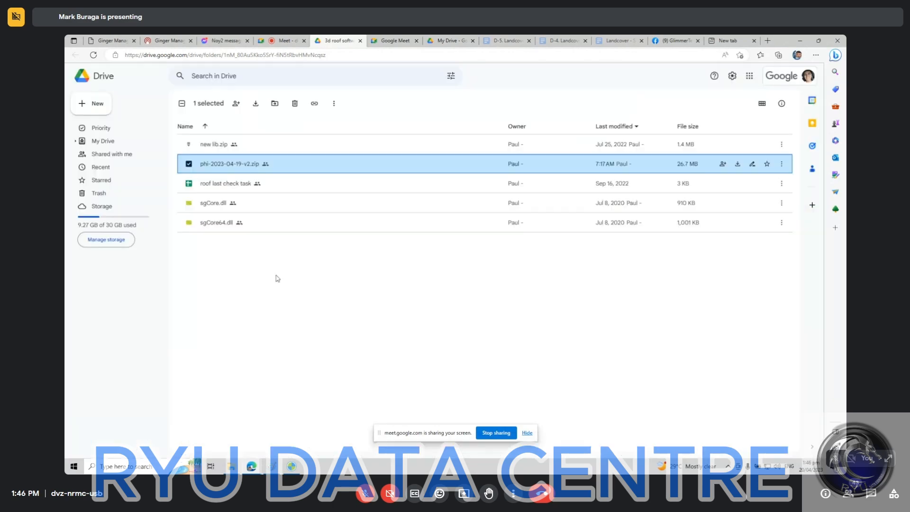
{"action": "double_click", "coordinate": [248, 150]}
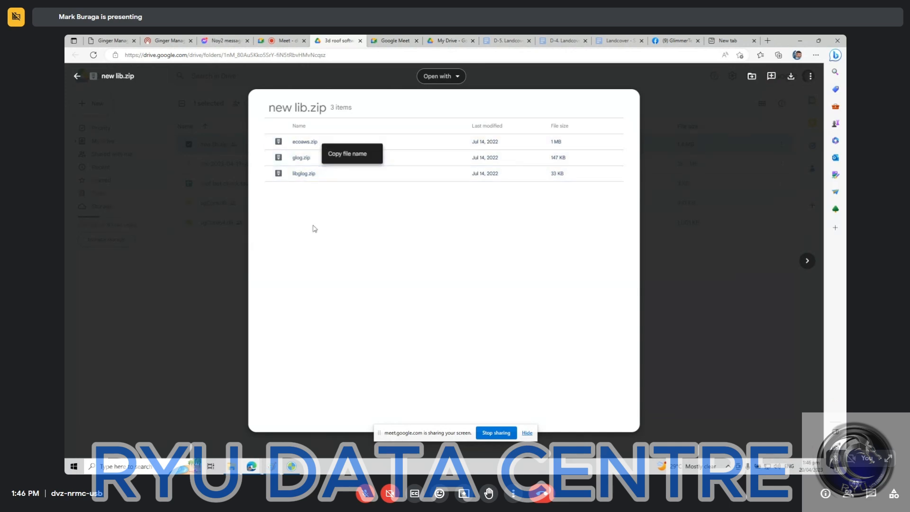
{"action": "key", "text": "Escape"}
{"action": "left_click", "coordinate": [246, 348]}
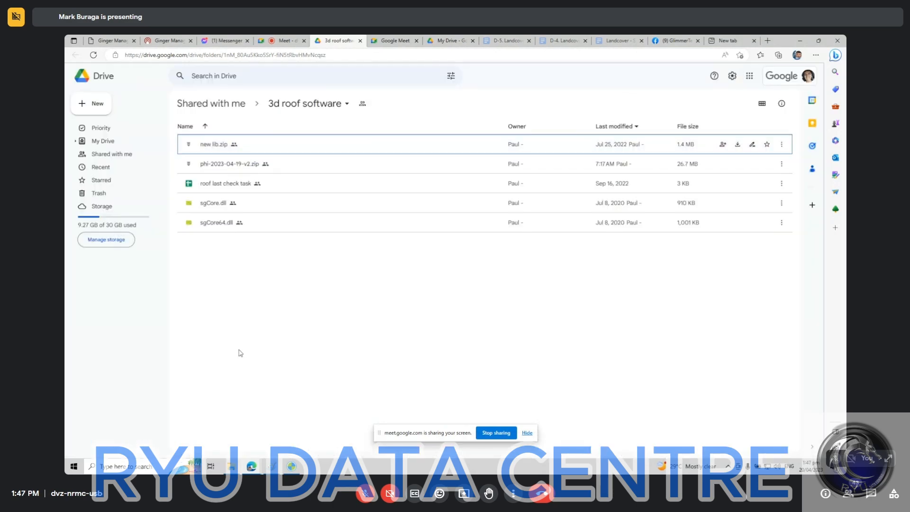
Compare the libglog and glog folders in the local Ginger - 3D Roof folder with the contents of new lib.zip in Drive.
{"action": "left_click", "coordinate": [232, 466]}
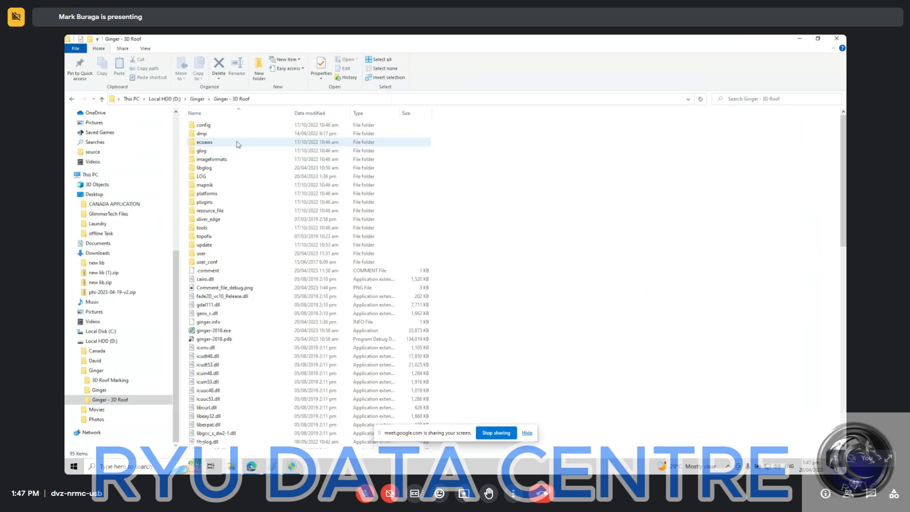
{"action": "left_click", "coordinate": [225, 169]}
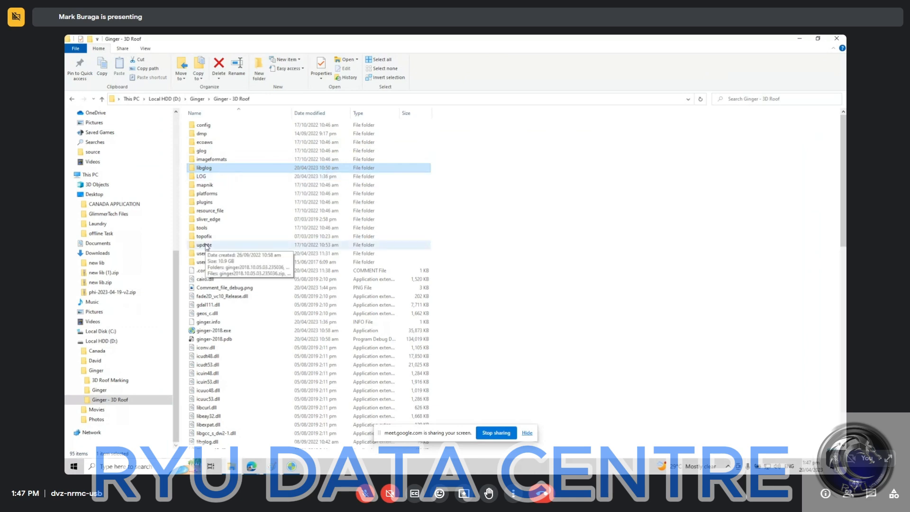
{"action": "key", "text": "alt+Tab"}
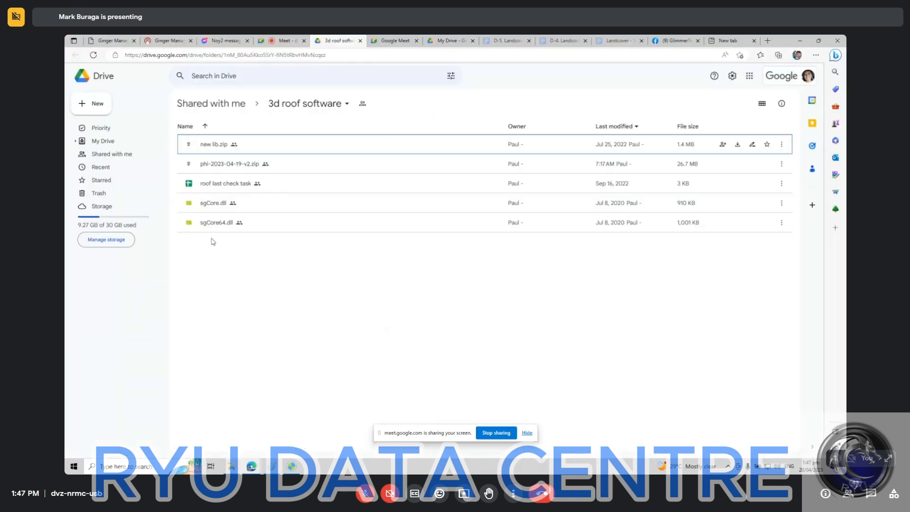
{"action": "double_click", "coordinate": [214, 145]}
{"action": "key", "text": "alt+Tab"}
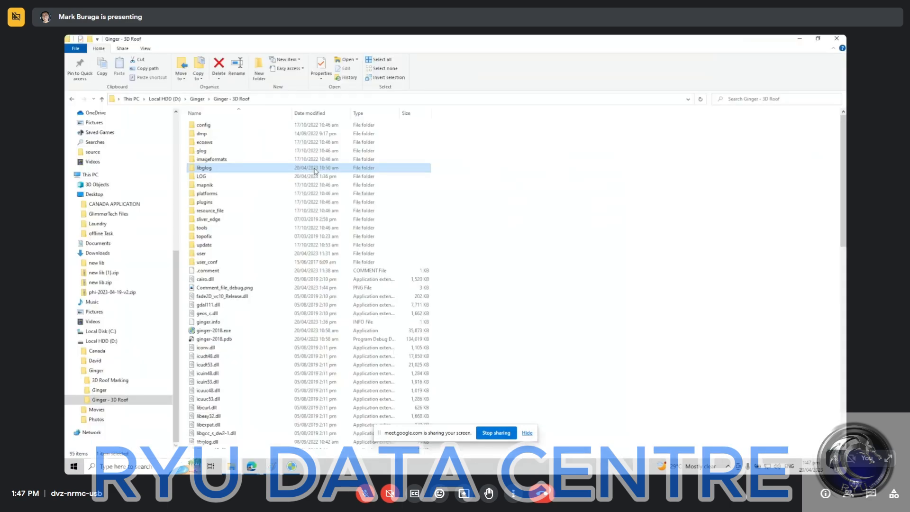
{"action": "left_click", "coordinate": [214, 151]}
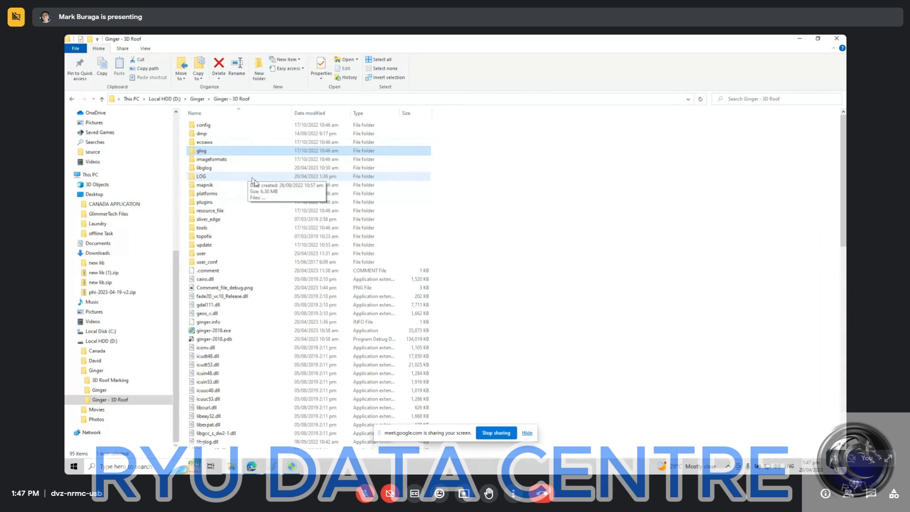
Locate ginger-2018.exe in the local folder and compare it with the contents of phi-2023-04-19-v2.zip in Drive.
{"action": "scroll", "coordinate": [237, 316], "scroll_direction": "down", "scroll_amount": 1}
{"action": "left_click", "coordinate": [236, 316]}
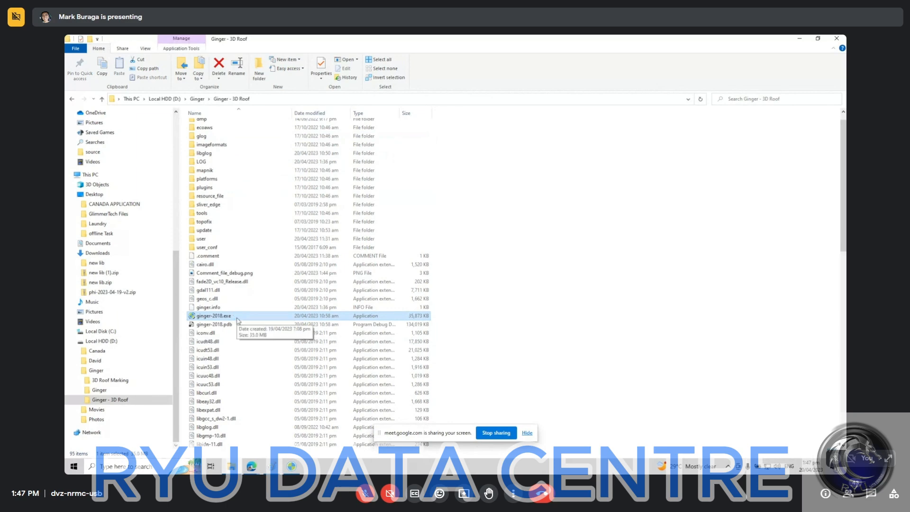
{"action": "key", "text": "alt+Tab"}
{"action": "key", "text": "Escape"}
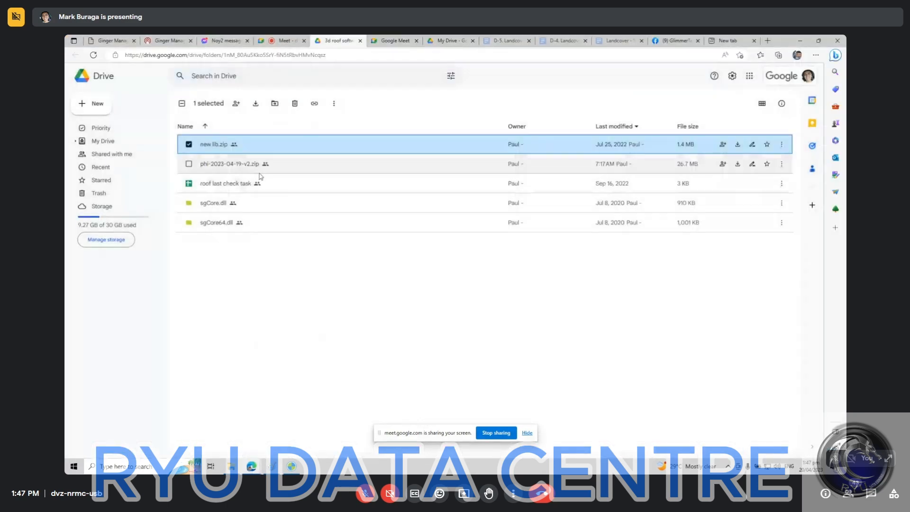
{"action": "double_click", "coordinate": [259, 172]}
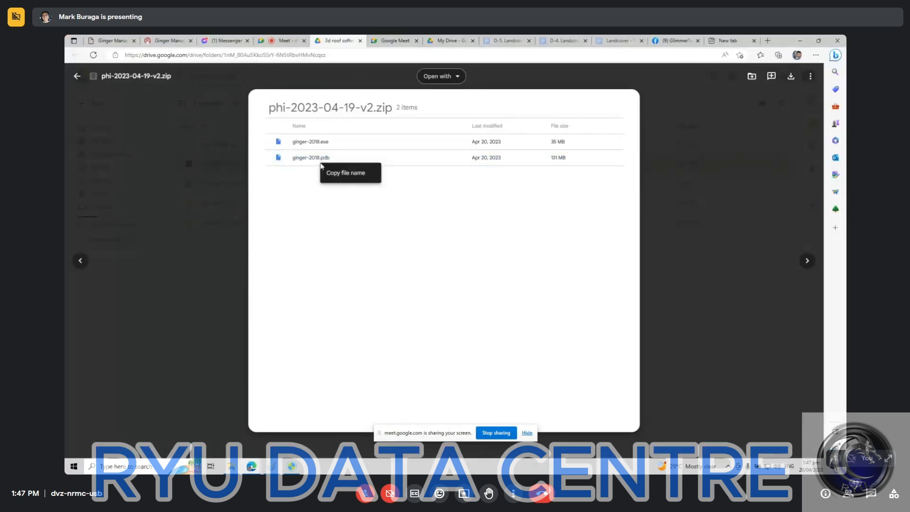
{"action": "key", "text": "Escape"}
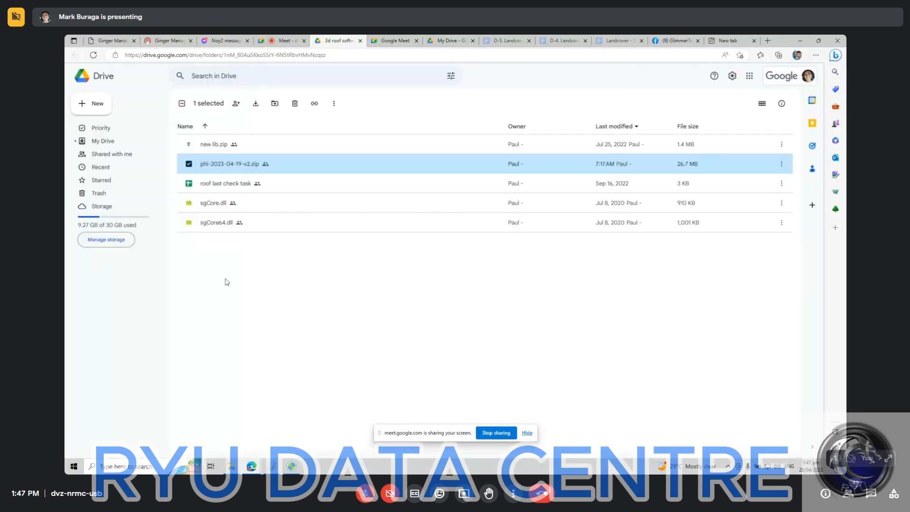
Point out sgCore.dll and sgCore64.dll in Drive, and briefly check the local Ginger - 3D Roof folder.
{"action": "left_click", "coordinate": [234, 203]}
{"action": "left_click", "coordinate": [245, 225]}
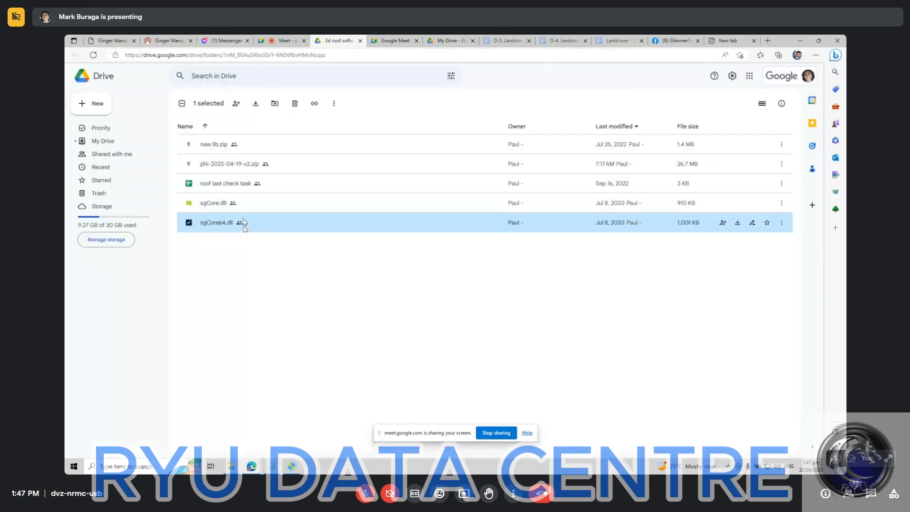
{"action": "key", "text": "alt+Tab"}
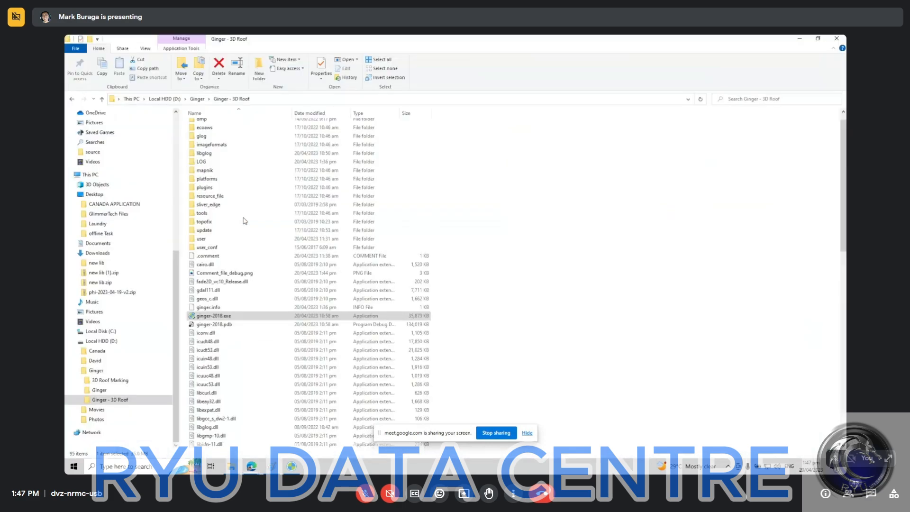
{"action": "key", "text": "alt+Tab"}
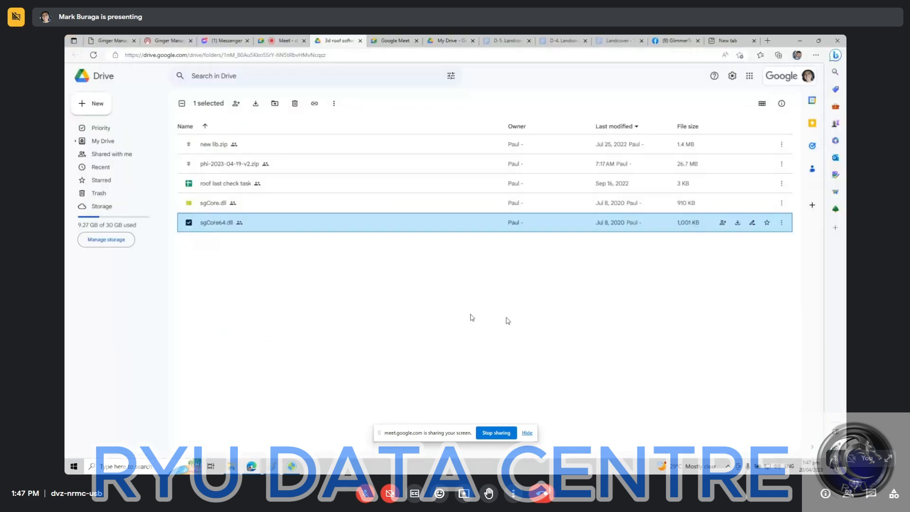
Switch to the Meet call, admit the people waiting to join, and return to the Drive folder.
{"action": "key", "text": "ctrl+shift+Tab"}
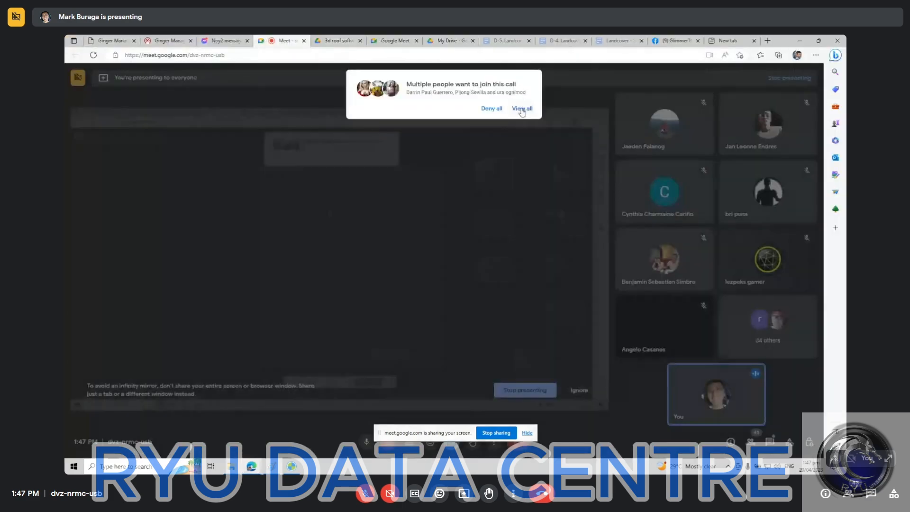
{"action": "left_click", "coordinate": [522, 108]}
{"action": "left_click", "coordinate": [524, 192]}
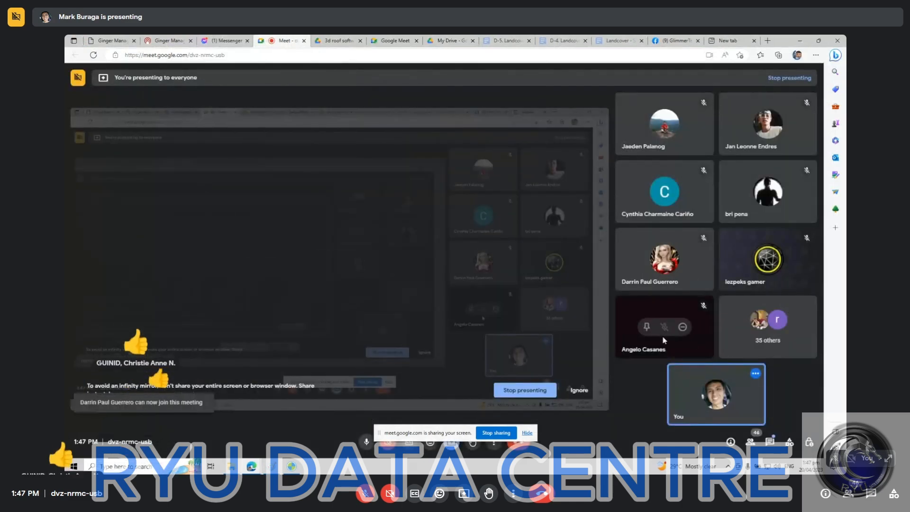
{"action": "left_click", "coordinate": [339, 41]}
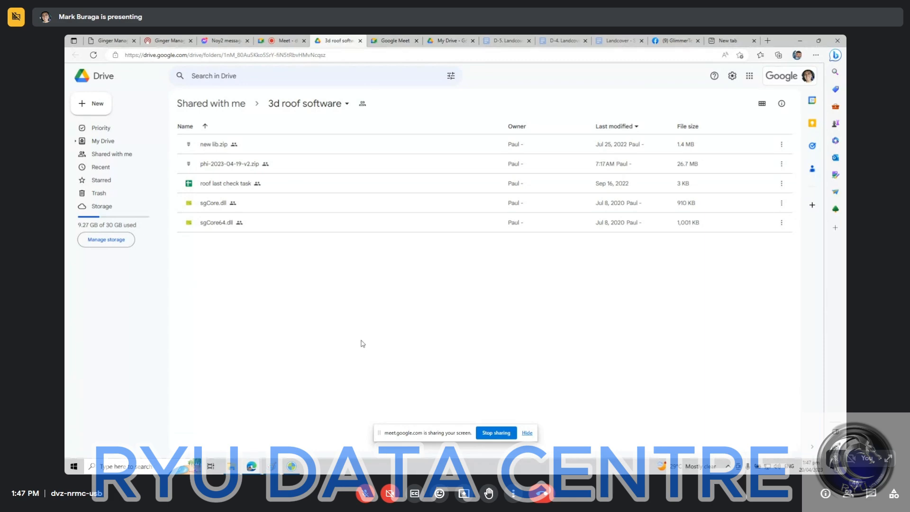
Switch to Ginger-2018, bring the whole 3D-matching task area into view, and hide the building outlines.
{"action": "left_click", "coordinate": [292, 467]}
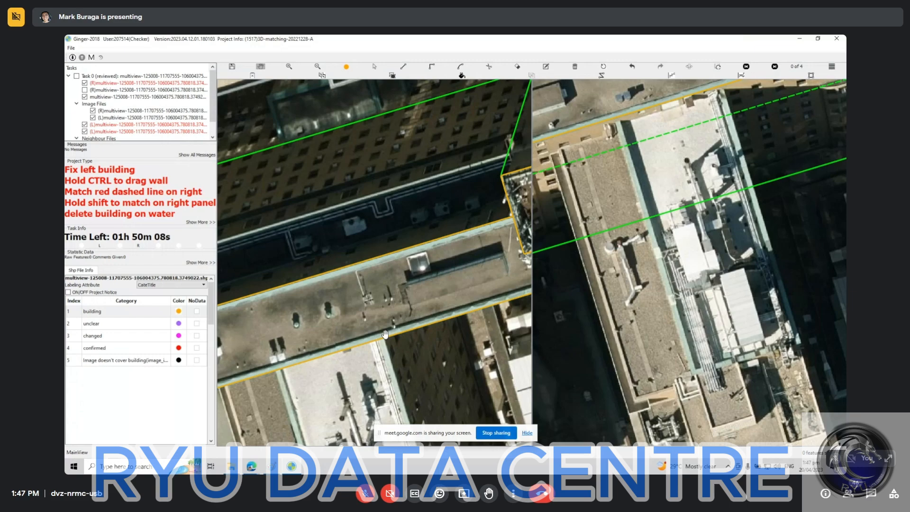
{"action": "scroll", "coordinate": [420, 275], "scroll_direction": "down", "scroll_amount": 4}
{"action": "scroll", "coordinate": [423, 276], "scroll_direction": "down", "scroll_amount": 2}
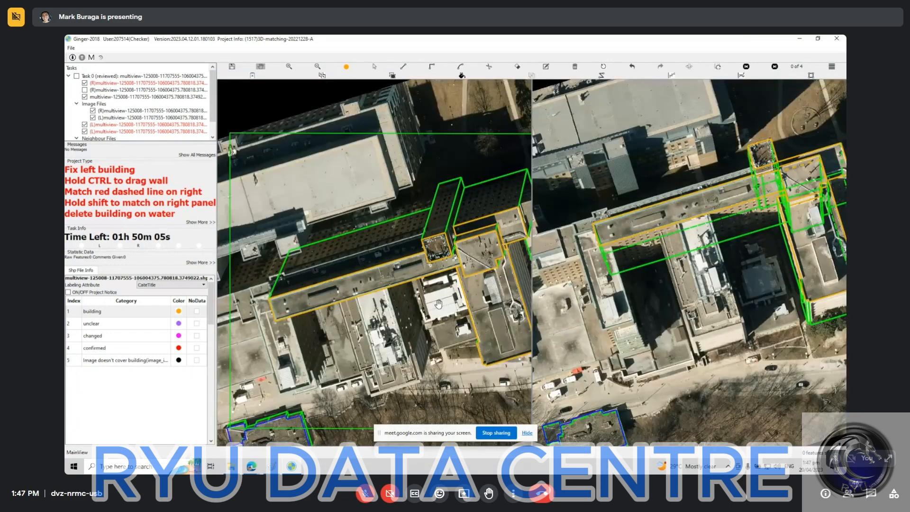
{"action": "scroll", "coordinate": [438, 303], "scroll_direction": "down", "scroll_amount": 2}
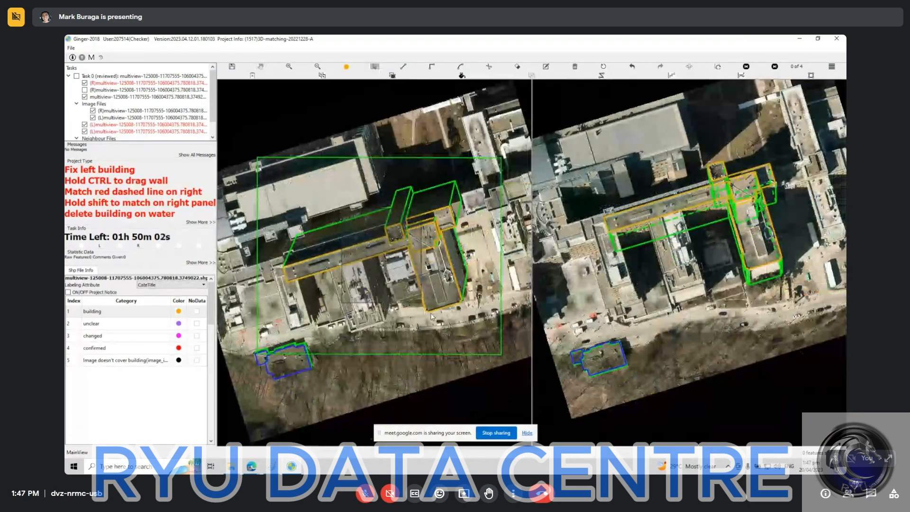
{"action": "key", "text": "Escape"}
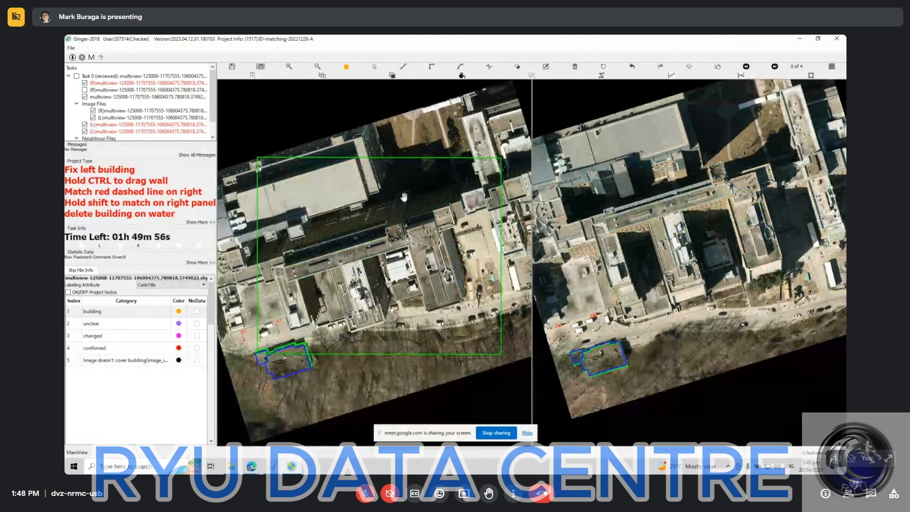
Turn on the unchecked (R)multiview layer of Task 0 to overlay its building outlines on the right image.
{"action": "scroll", "coordinate": [403, 197], "scroll_direction": "up", "scroll_amount": 2}
{"action": "scroll", "coordinate": [441, 223], "scroll_direction": "up", "scroll_amount": 1}
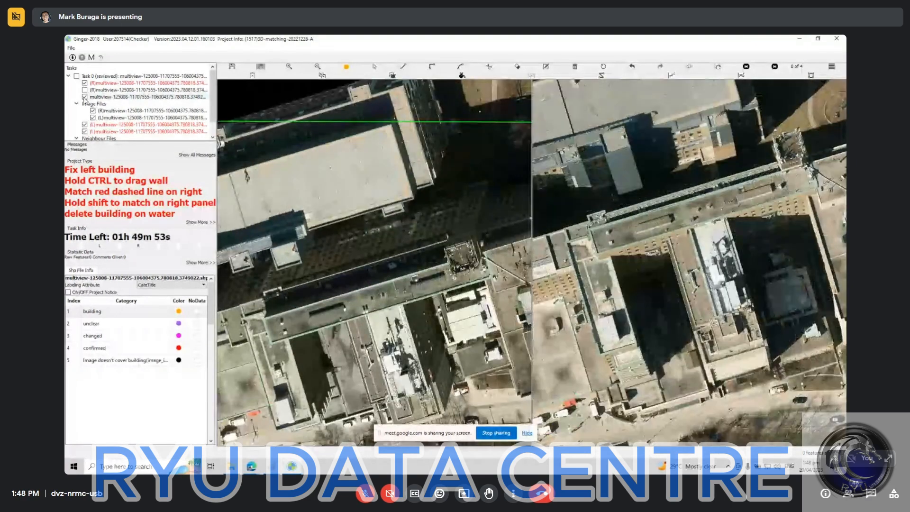
{"action": "scroll", "coordinate": [88, 97], "scroll_direction": "down", "scroll_amount": 1}
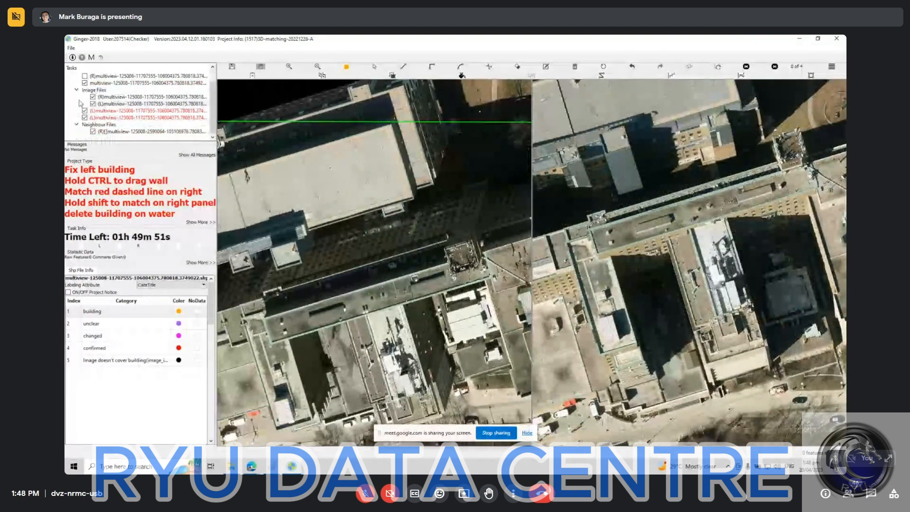
{"action": "scroll", "coordinate": [332, 228], "scroll_direction": "down", "scroll_amount": 2}
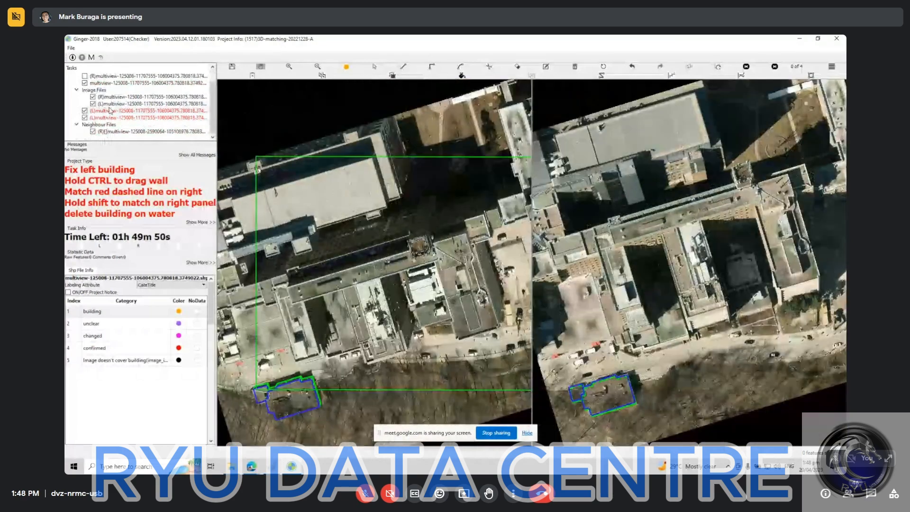
{"action": "scroll", "coordinate": [85, 92], "scroll_direction": "up", "scroll_amount": 1}
{"action": "left_click", "coordinate": [85, 90]}
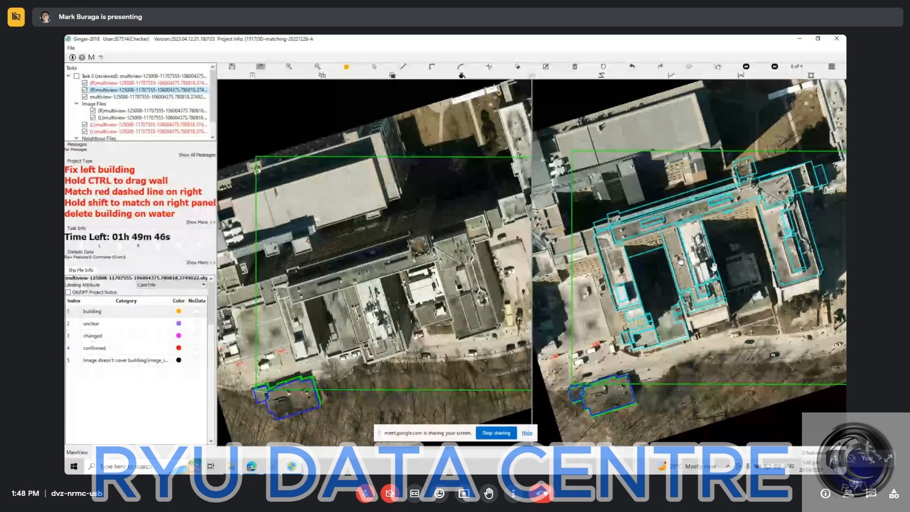
Swap the left and right images to compare the outlined building in both views, and swap them back.
{"action": "left_click_drag", "start_coordinate": [732, 274], "coordinate": [731, 275]}
{"action": "left_click", "coordinate": [473, 170]}
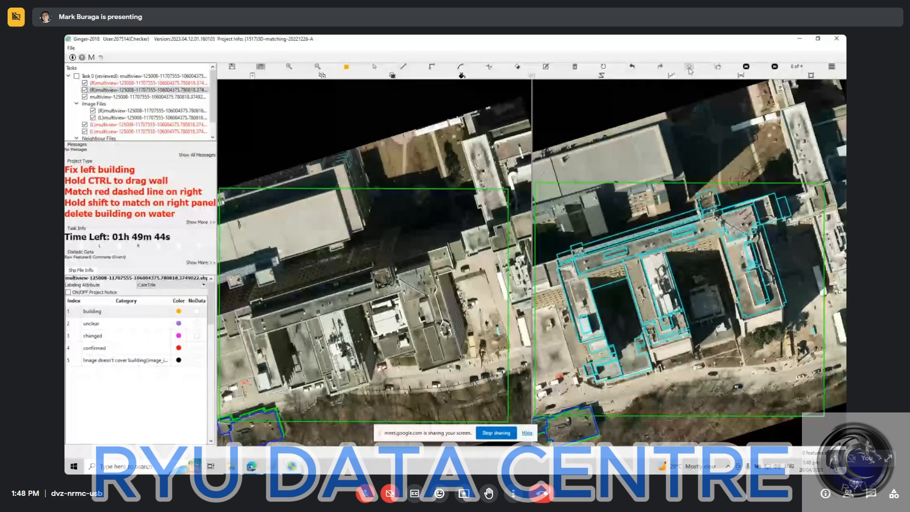
{"action": "left_click", "coordinate": [689, 67]}
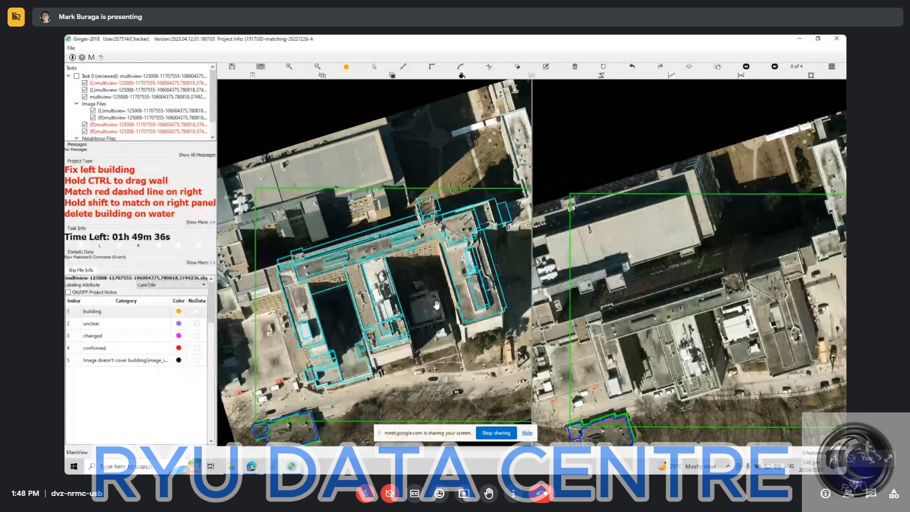
{"action": "left_click", "coordinate": [689, 70]}
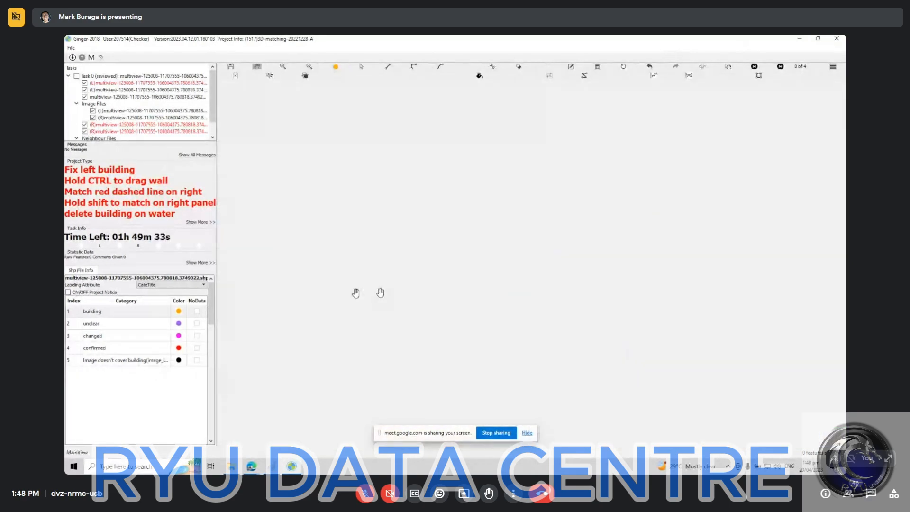
{"action": "scroll", "coordinate": [412, 271], "scroll_direction": "up", "scroll_amount": 2}
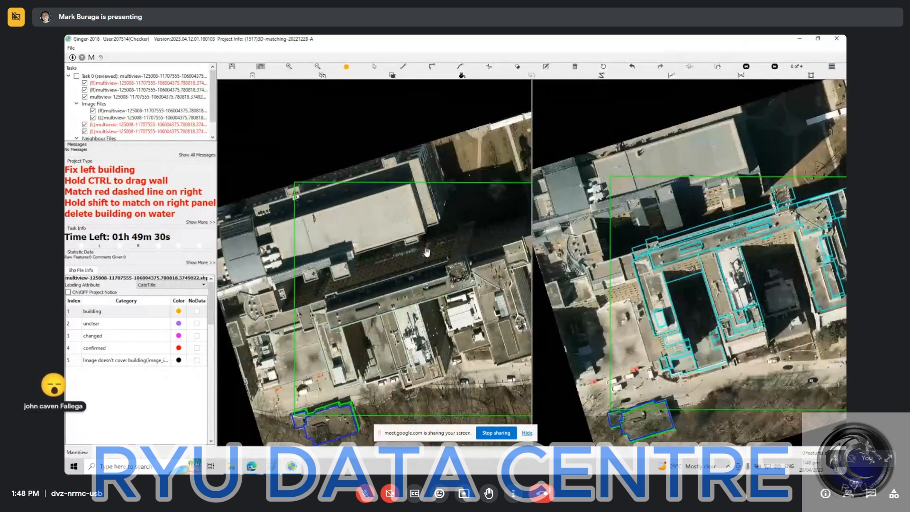
{"action": "scroll", "coordinate": [424, 266], "scroll_direction": "up", "scroll_amount": 2}
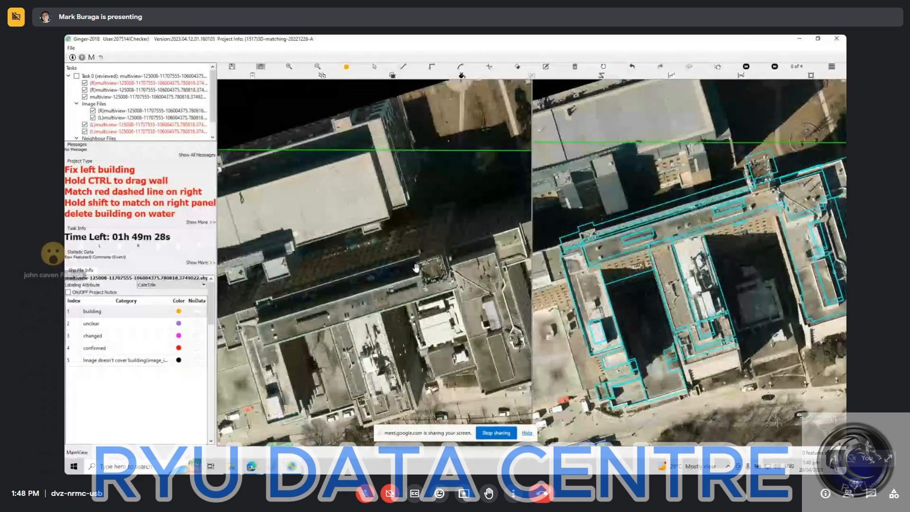
Hide the outlines of Task 0's second (R)multiview layer and bring the square rooftop tower into close view in both images.
{"action": "left_click", "coordinate": [84, 89]}
{"action": "scroll", "coordinate": [413, 248], "scroll_direction": "up", "scroll_amount": 2}
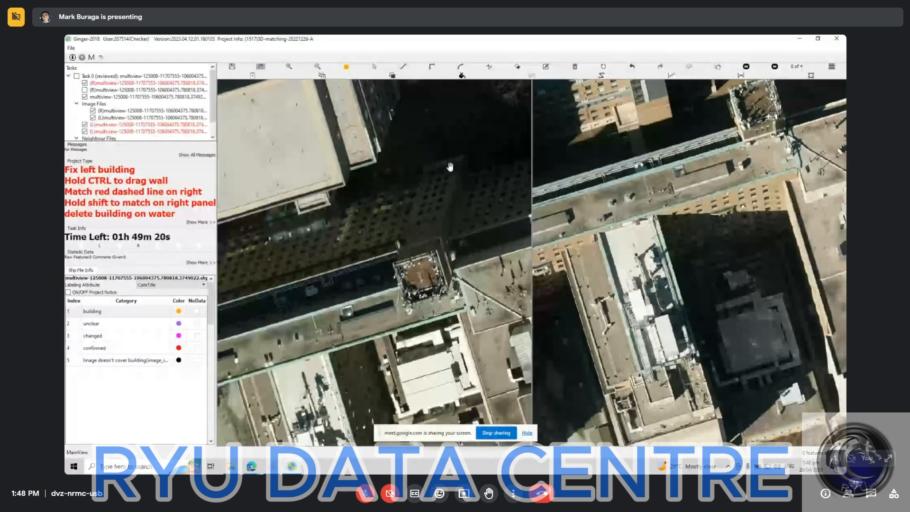
{"action": "left_click_drag", "start_coordinate": [674, 178], "coordinate": [609, 243]}
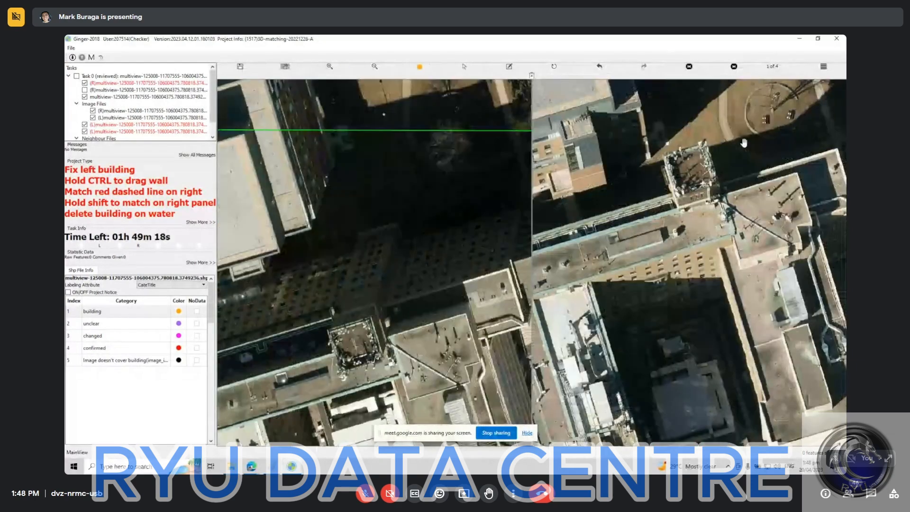
{"action": "scroll", "coordinate": [364, 287], "scroll_direction": "up", "scroll_amount": 2}
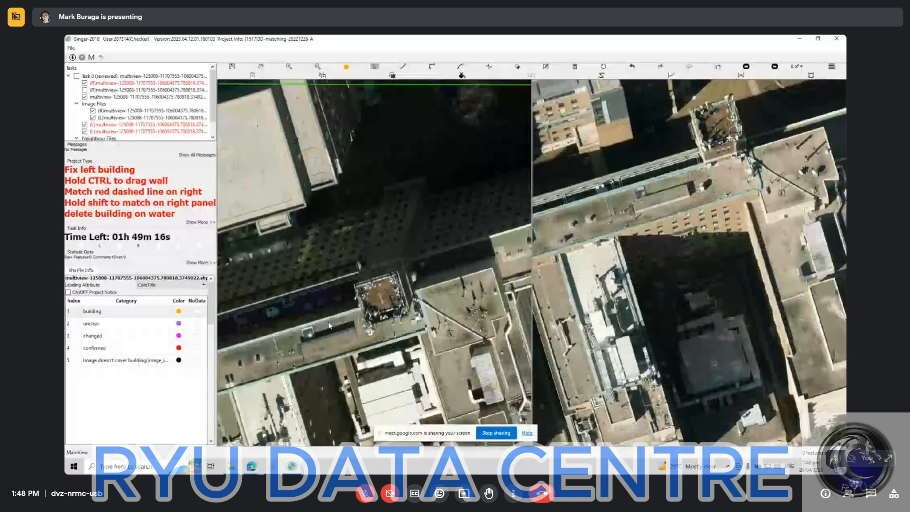
Outline the roof of the square rooftop tower in the left image as a four-corner building polygon and save it.
{"action": "left_click", "coordinate": [359, 276]}
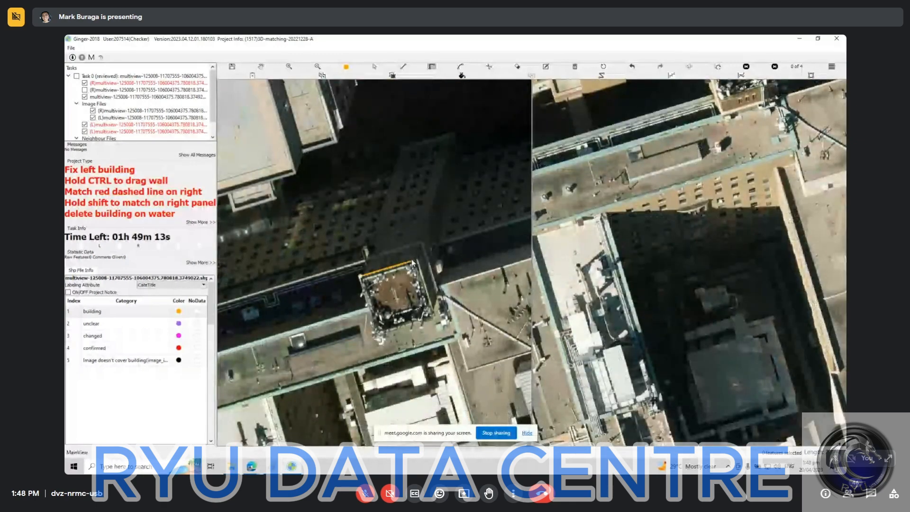
{"action": "left_click", "coordinate": [417, 260]}
{"action": "left_click", "coordinate": [422, 320]}
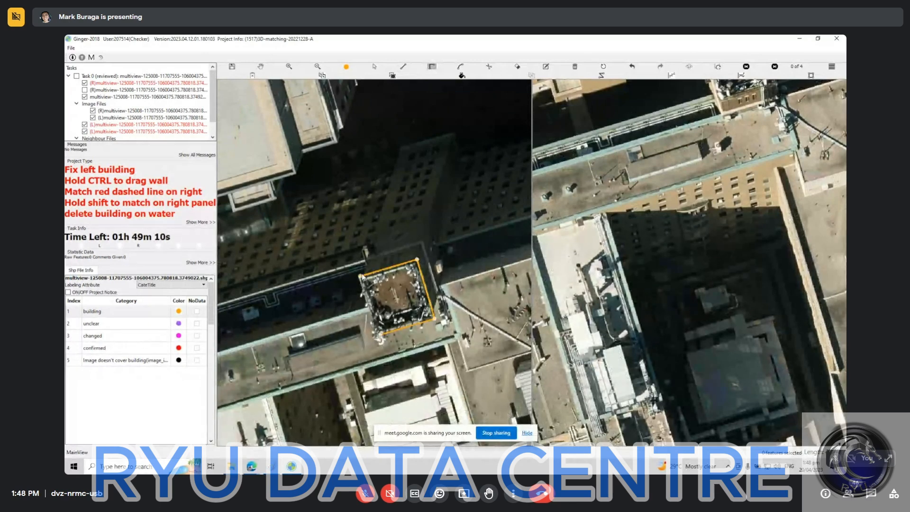
{"action": "left_click", "coordinate": [361, 276]}
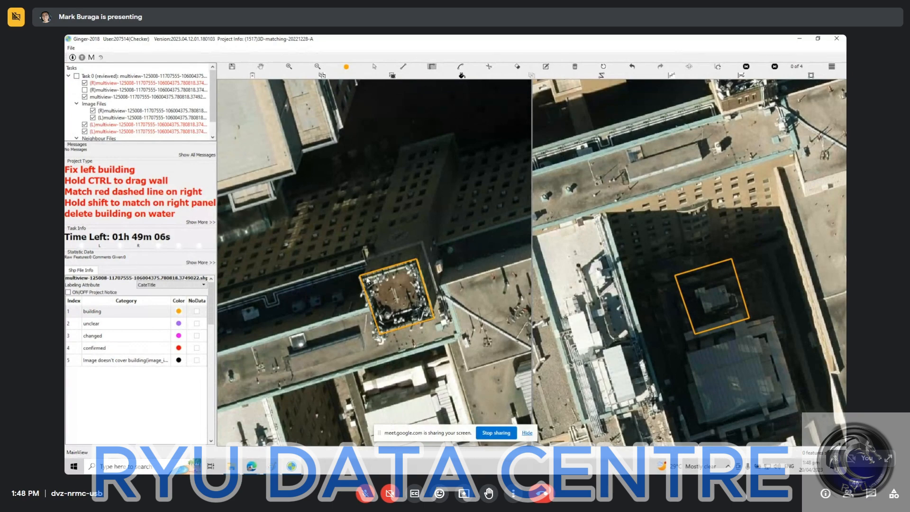
{"action": "key", "text": "ctrl+s"}
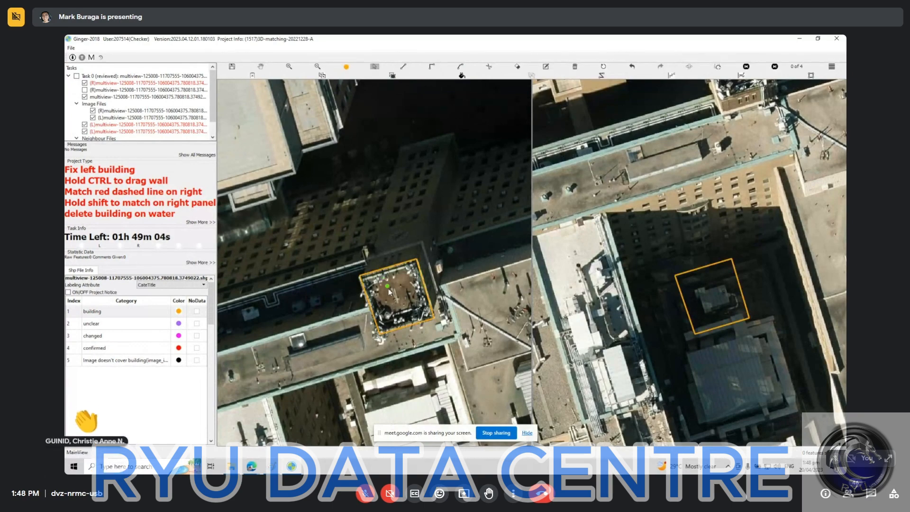
Extend the walls of the square tower from its roof outline to the building's base in the left image.
{"action": "scroll", "coordinate": [389, 283], "scroll_direction": "down", "scroll_amount": 2}
{"action": "scroll", "coordinate": [408, 231], "scroll_direction": "down", "scroll_amount": 2}
{"action": "left_click_drag", "start_coordinate": [407, 230], "coordinate": [376, 254]}
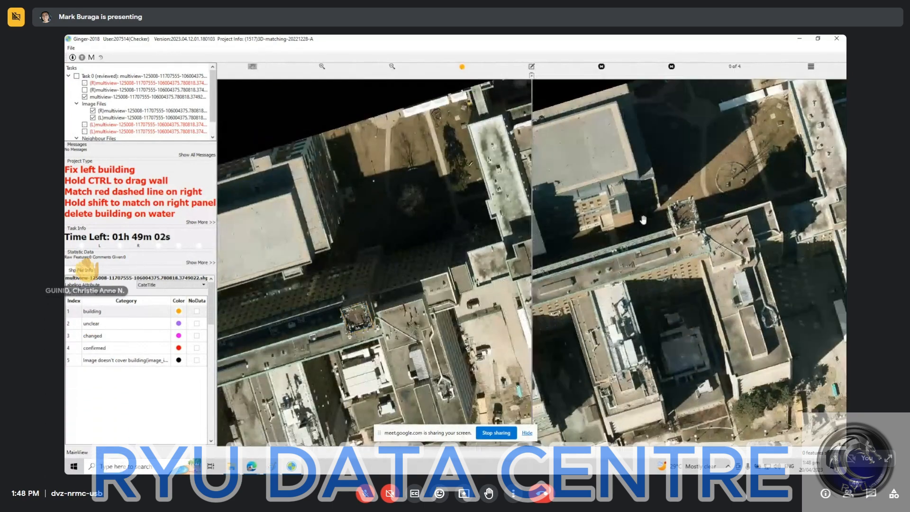
{"action": "key", "text": "ctrl+s"}
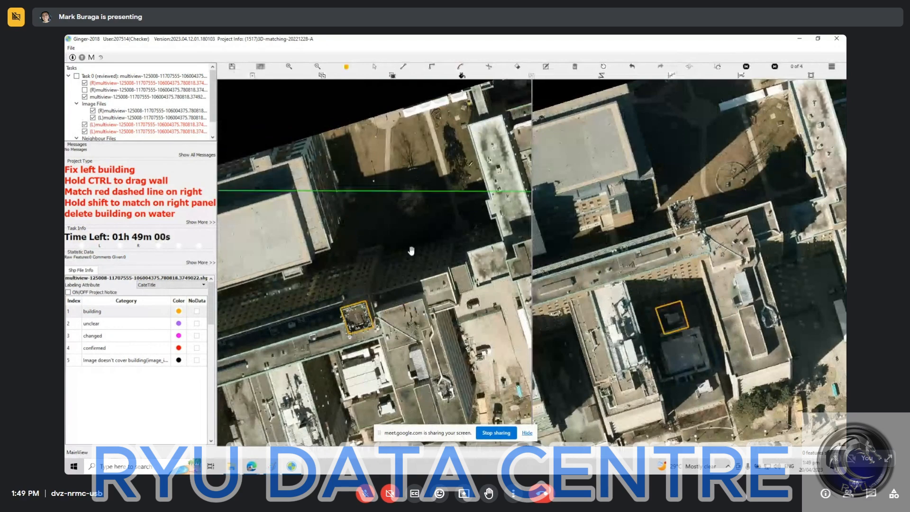
{"action": "scroll", "coordinate": [353, 324], "scroll_direction": "up", "scroll_amount": 1}
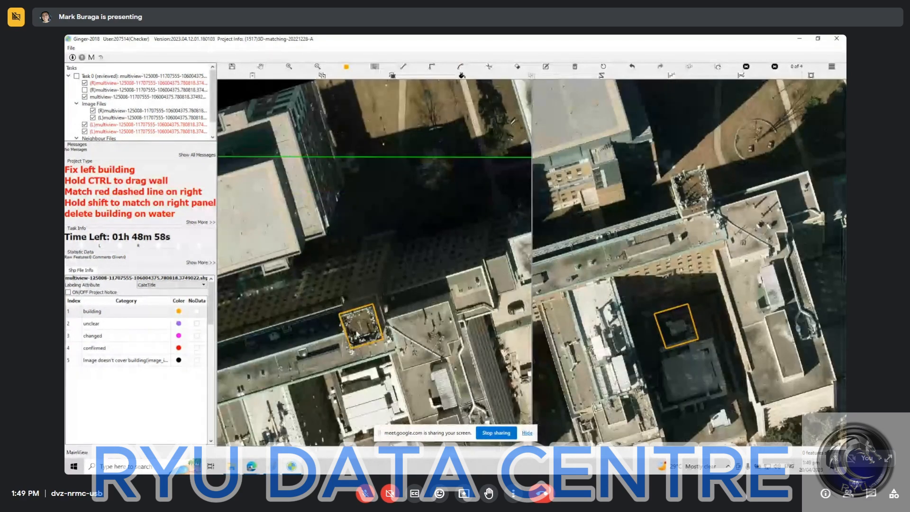
{"action": "left_click_drag", "start_coordinate": [357, 333], "coordinate": [374, 235]}
{"action": "scroll", "coordinate": [358, 242], "scroll_direction": "up", "scroll_amount": 1}
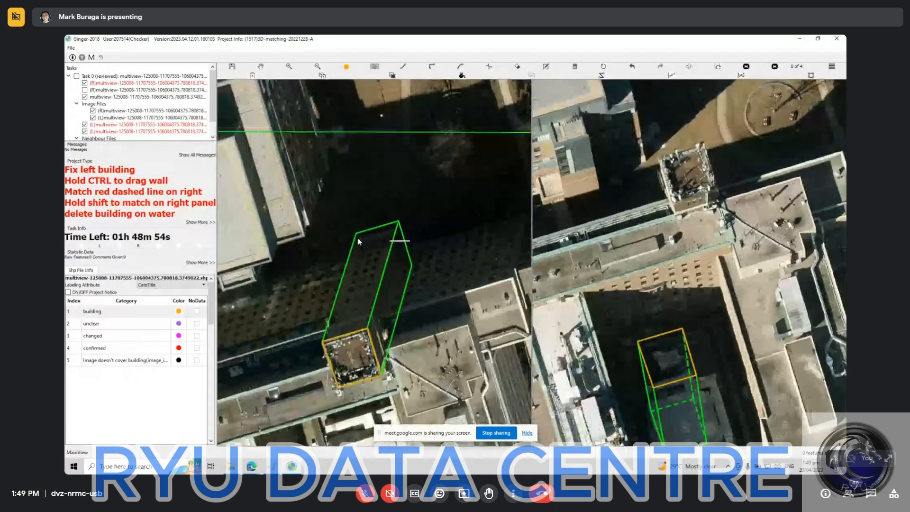
{"action": "scroll", "coordinate": [386, 235], "scroll_direction": "up", "scroll_amount": 1}
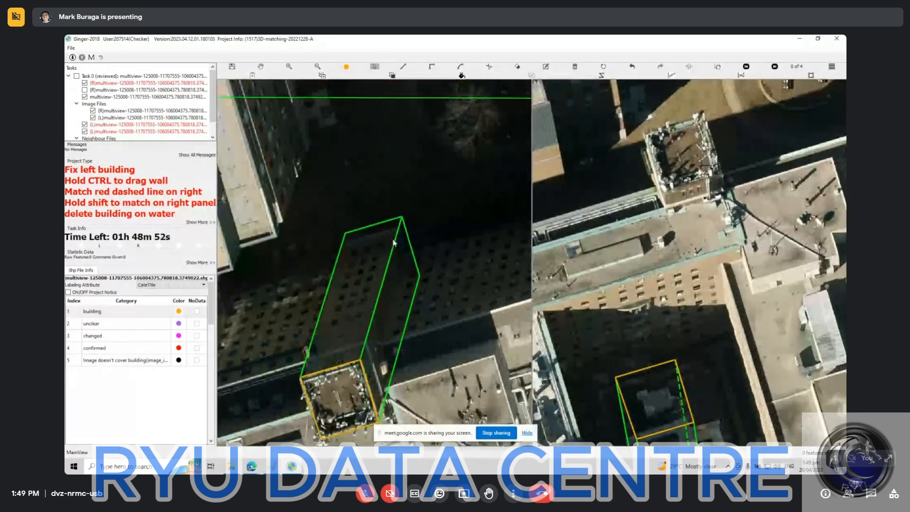
{"action": "scroll", "coordinate": [409, 239], "scroll_direction": "down", "scroll_amount": 1}
{"action": "scroll", "coordinate": [410, 239], "scroll_direction": "down", "scroll_amount": 1}
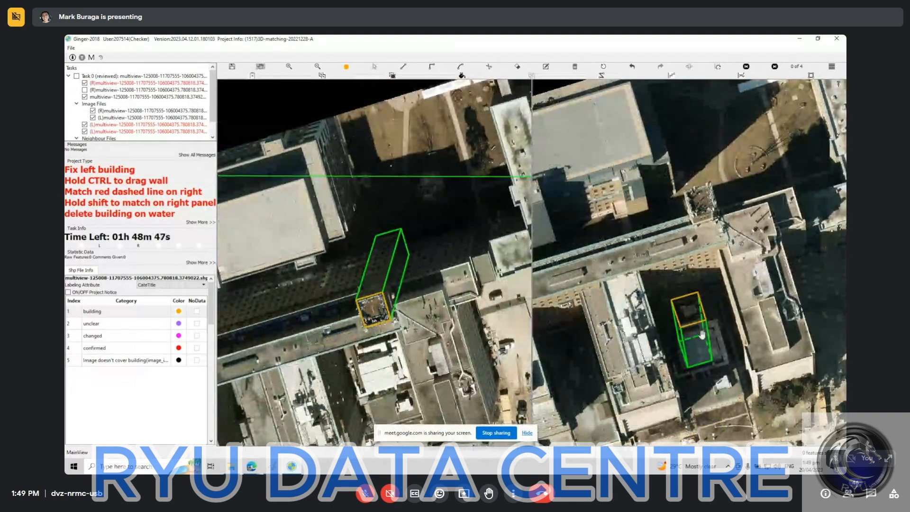
Move the tower's outline in the right image so that it matches the roof of the same square tower.
{"action": "key", "text": "space"}
{"action": "key", "text": "space"}
{"action": "key", "text": "space"}
{"action": "key", "text": "space"}
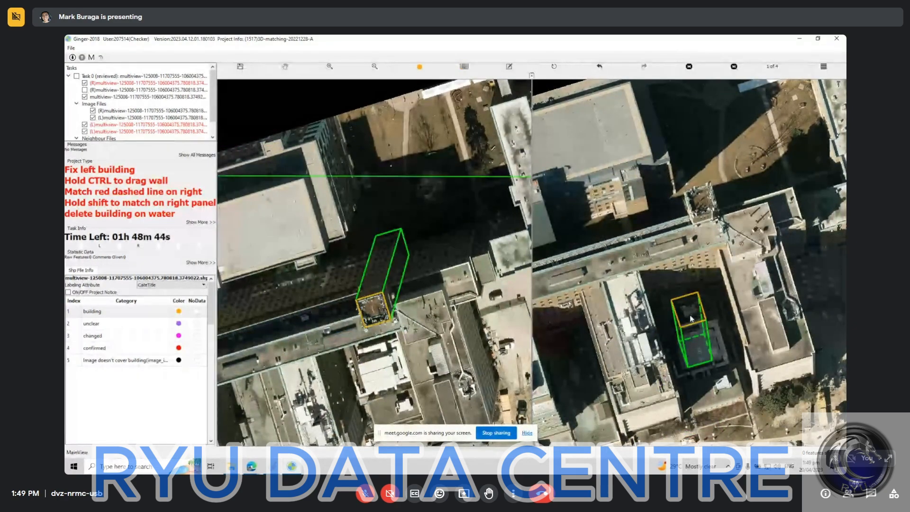
{"action": "left_click", "coordinate": [690, 319]}
{"action": "left_click_drag", "start_coordinate": [690, 318], "coordinate": [703, 209]}
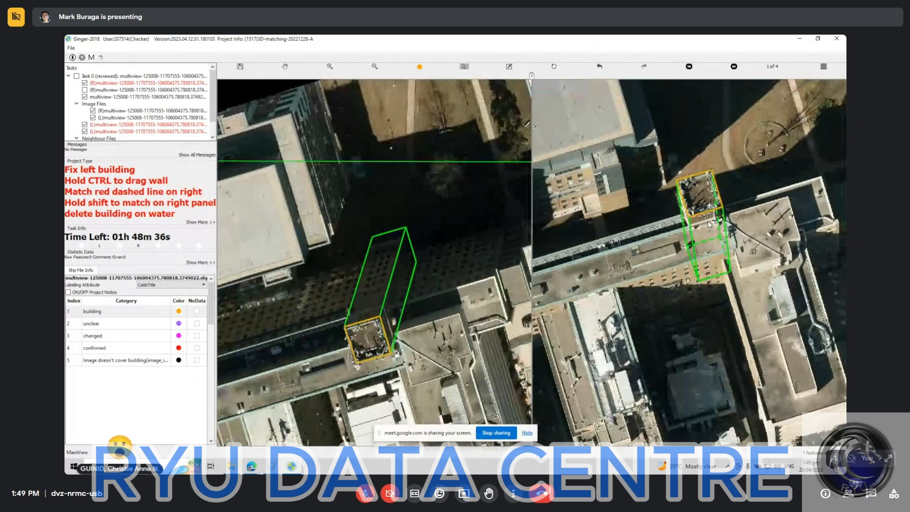
{"action": "scroll", "coordinate": [709, 224], "scroll_direction": "up", "scroll_amount": 1}
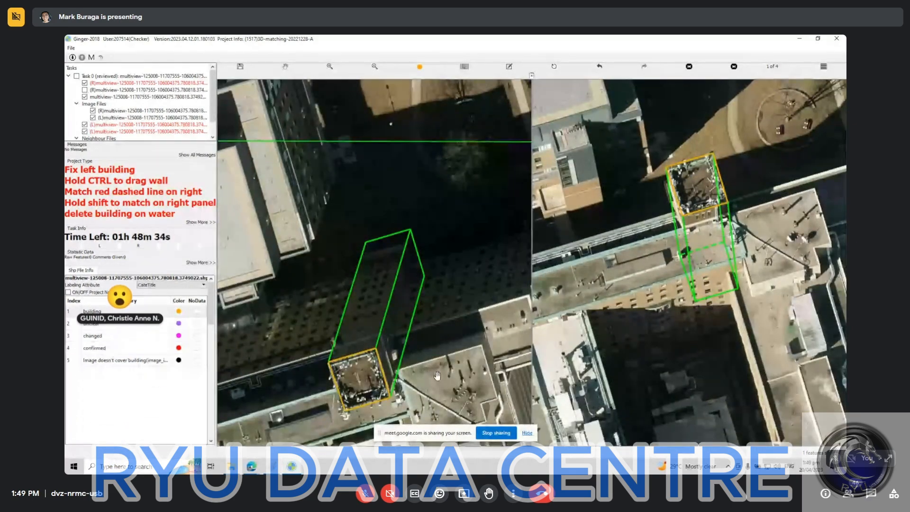
Switch to the Meet call, admit everyone waiting to join, and look in at the 3d roof software folder in Drive.
{"action": "left_click", "coordinate": [259, 462]}
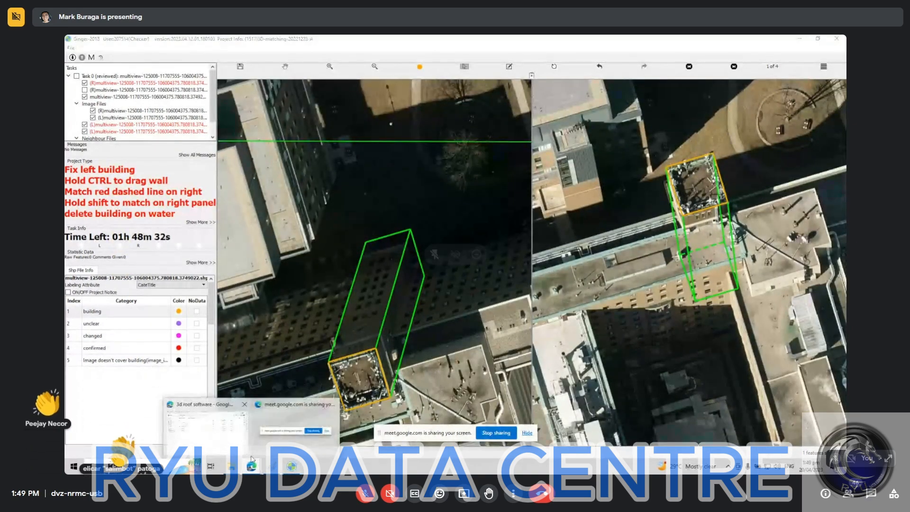
{"action": "left_click", "coordinate": [391, 270]}
{"action": "left_click", "coordinate": [256, 468]}
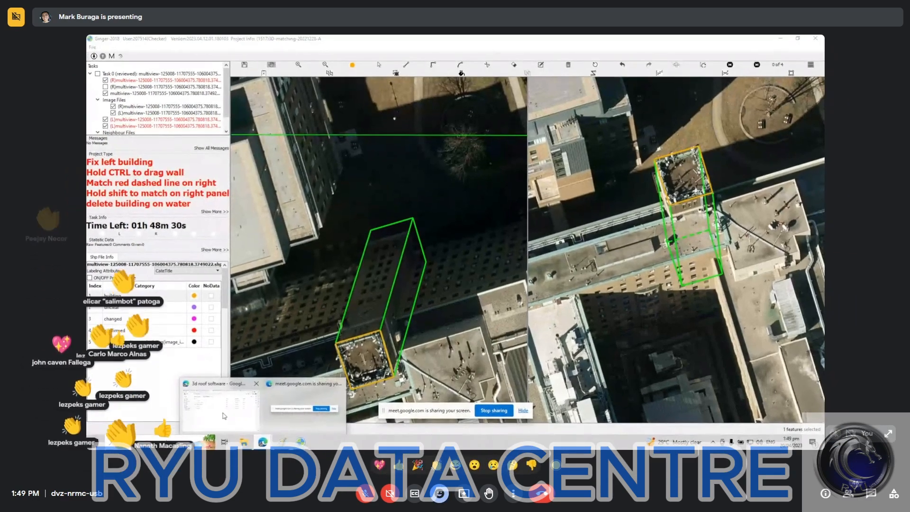
{"action": "left_click", "coordinate": [220, 410]}
{"action": "left_click", "coordinate": [295, 41]}
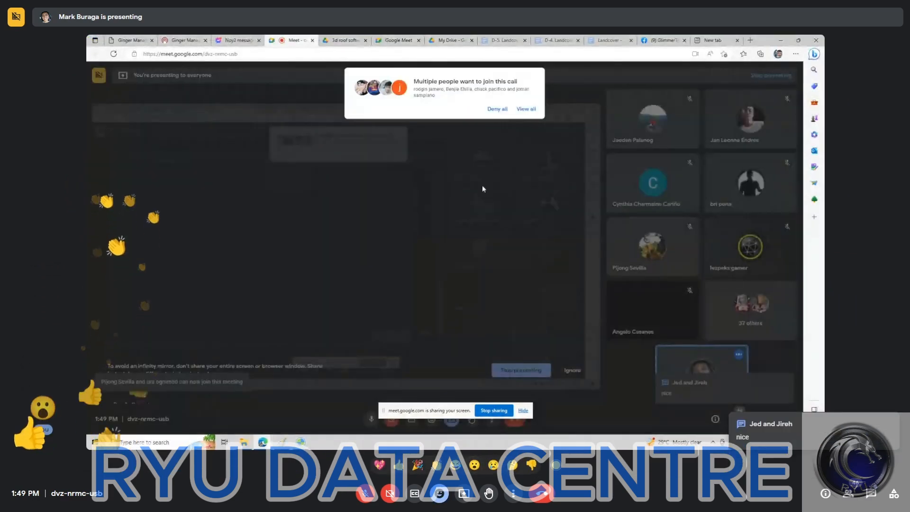
{"action": "left_click", "coordinate": [525, 108]}
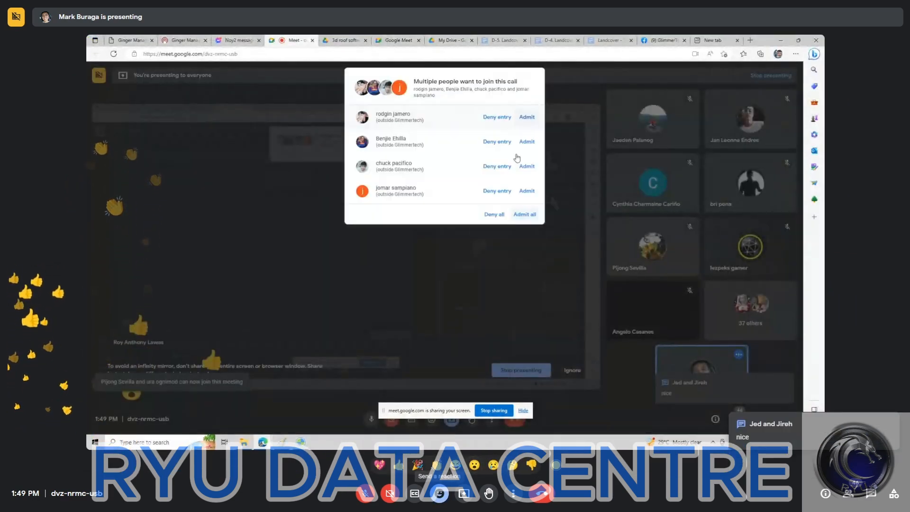
{"action": "left_click", "coordinate": [517, 212]}
{"action": "key", "text": "ctrl+Tab"}
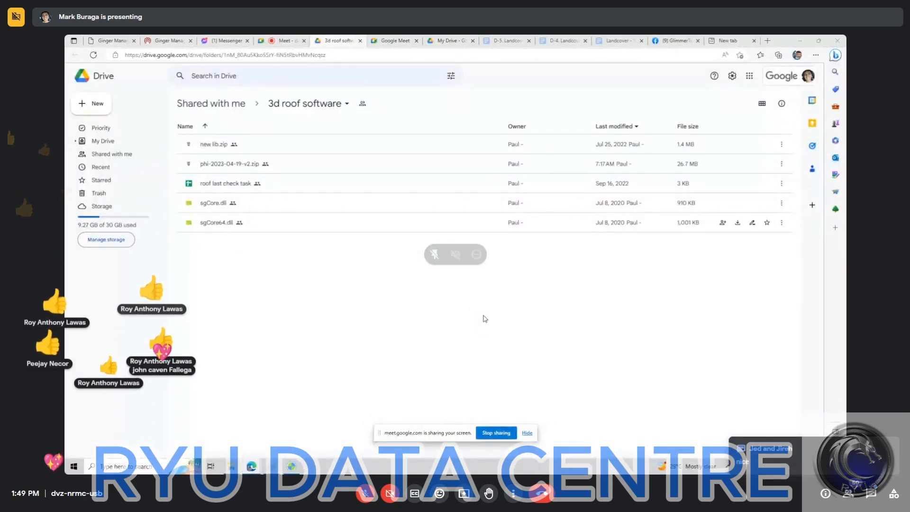
{"action": "key", "text": "ctrl+shift+Tab"}
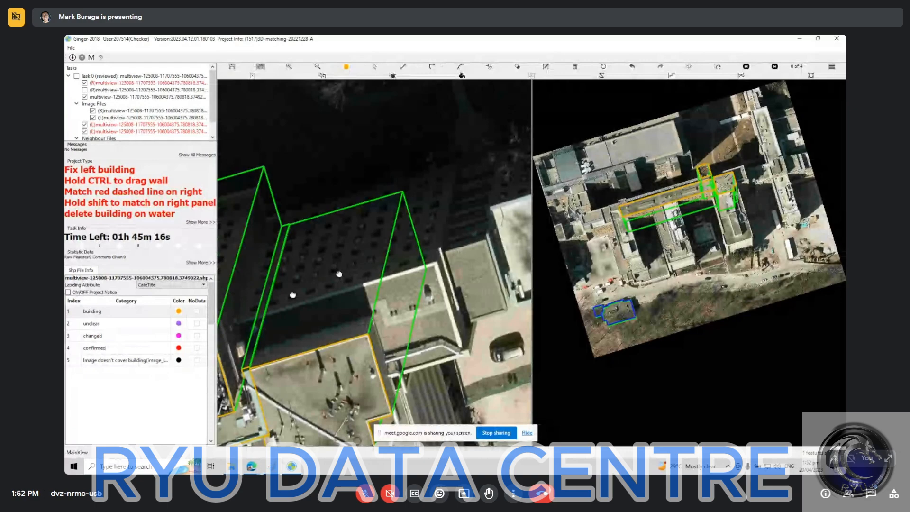
In Ginger-2018, start outlining the lower roof level in the left image at its corner between the square tower and the upper roof.
{"action": "left_click_drag", "start_coordinate": [292, 295], "coordinate": [331, 260]}
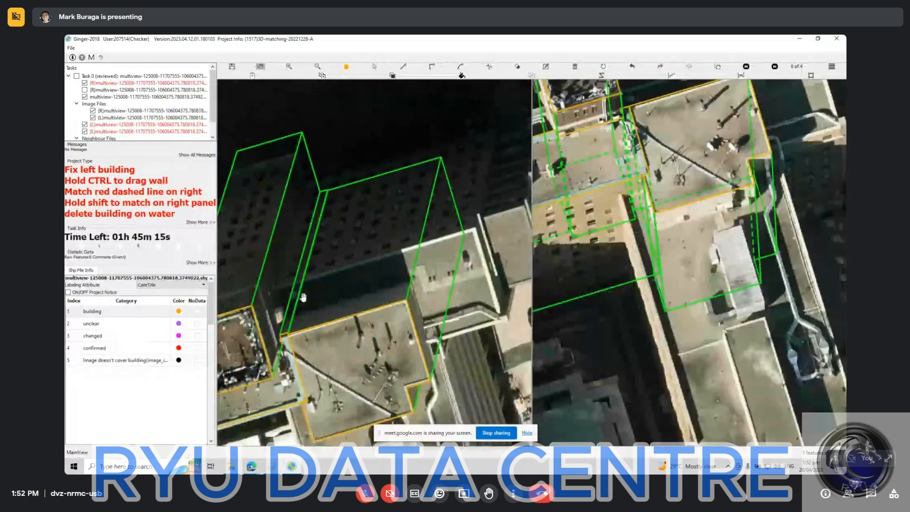
{"action": "scroll", "coordinate": [314, 296], "scroll_direction": "up", "scroll_amount": 1}
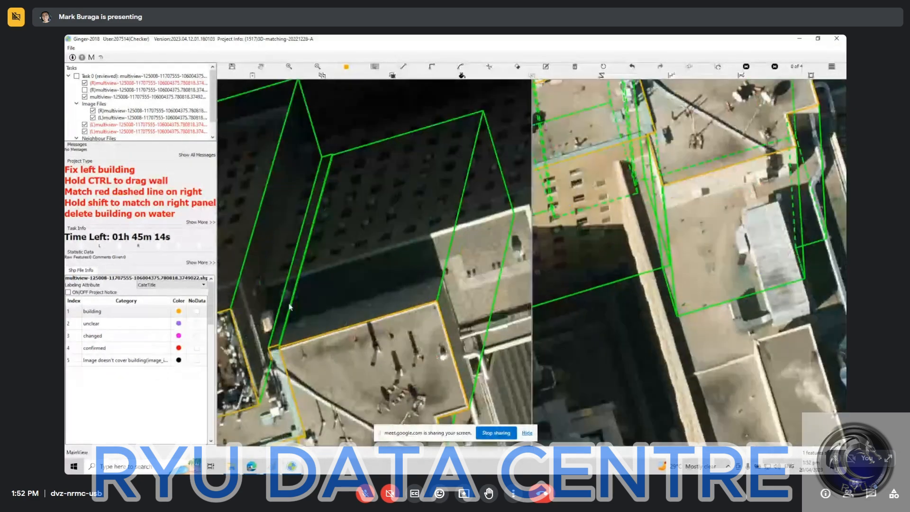
{"action": "left_click", "coordinate": [263, 287]}
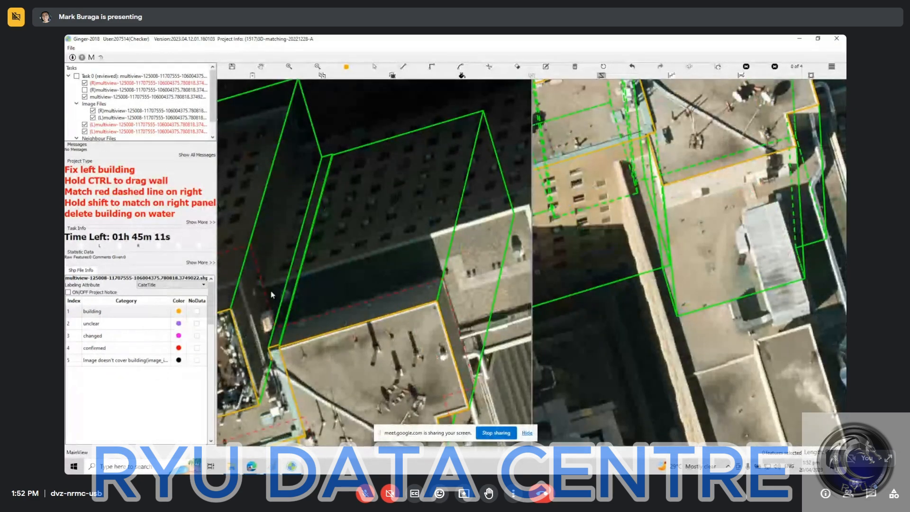
{"action": "left_click_drag", "start_coordinate": [372, 355], "coordinate": [513, 118]}
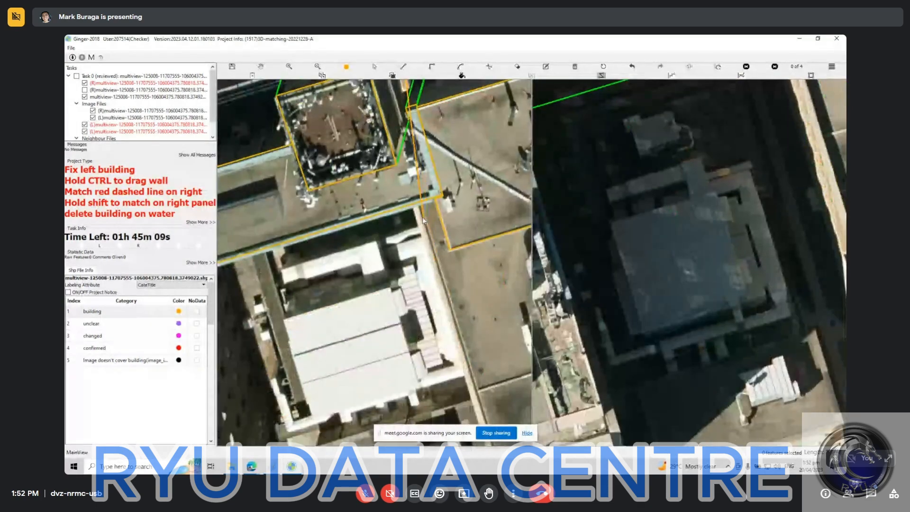
{"action": "left_click", "coordinate": [414, 183]}
{"action": "left_click", "coordinate": [414, 182]}
{"action": "key", "text": "r"}
Continue the lower roof's outline in the left image down its long side and along the street-side edge to the far corner.
{"action": "left_click_drag", "start_coordinate": [499, 421], "coordinate": [380, 238]}
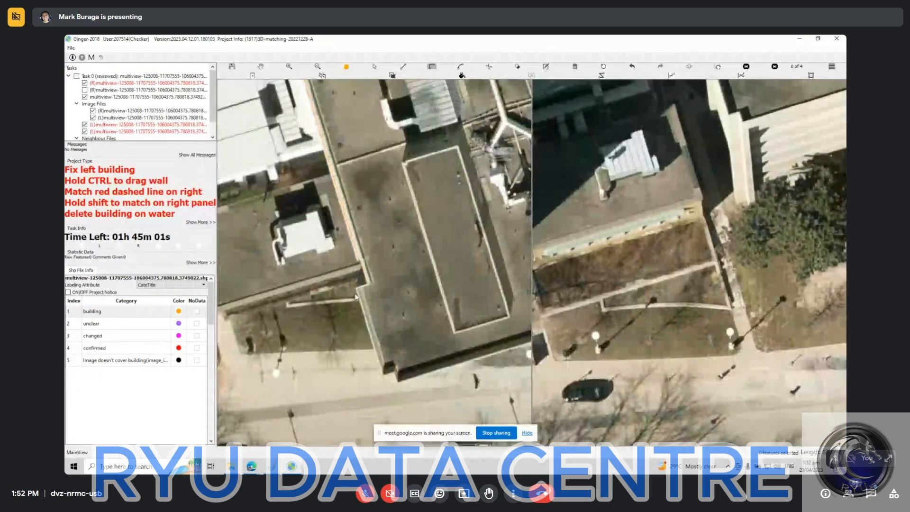
{"action": "left_click", "coordinate": [356, 291]}
{"action": "left_click", "coordinate": [383, 375]}
{"action": "left_click", "coordinate": [396, 372]}
{"action": "left_click", "coordinate": [399, 380]}
{"action": "key", "text": "Right"}
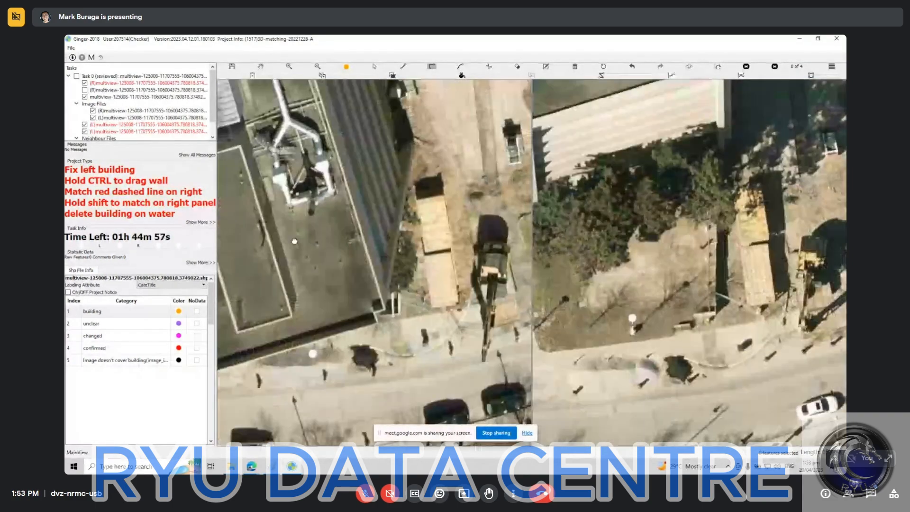
{"action": "left_click", "coordinate": [373, 322]}
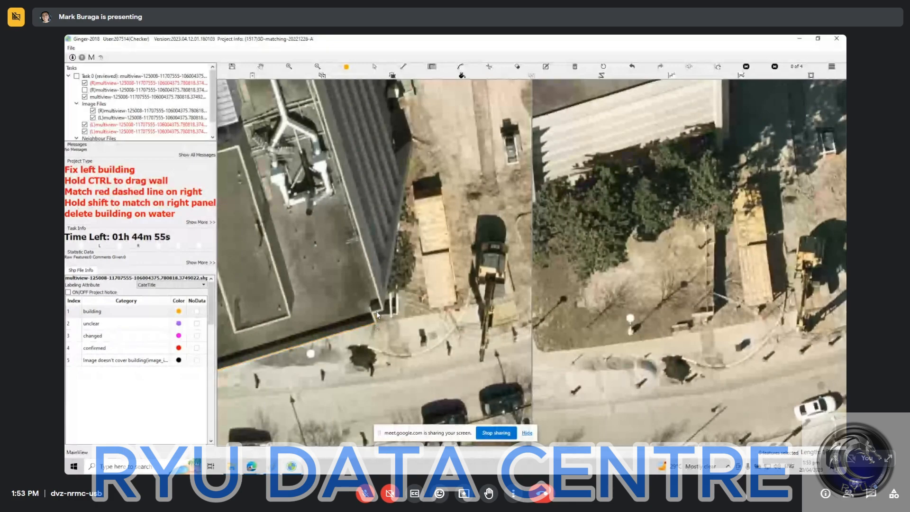
{"action": "left_click", "coordinate": [376, 311]}
Trace the lower roof along the ribbed facade and around the far wing behind the upper roof, and close the outline.
{"action": "left_click_drag", "start_coordinate": [408, 337], "coordinate": [438, 443]}
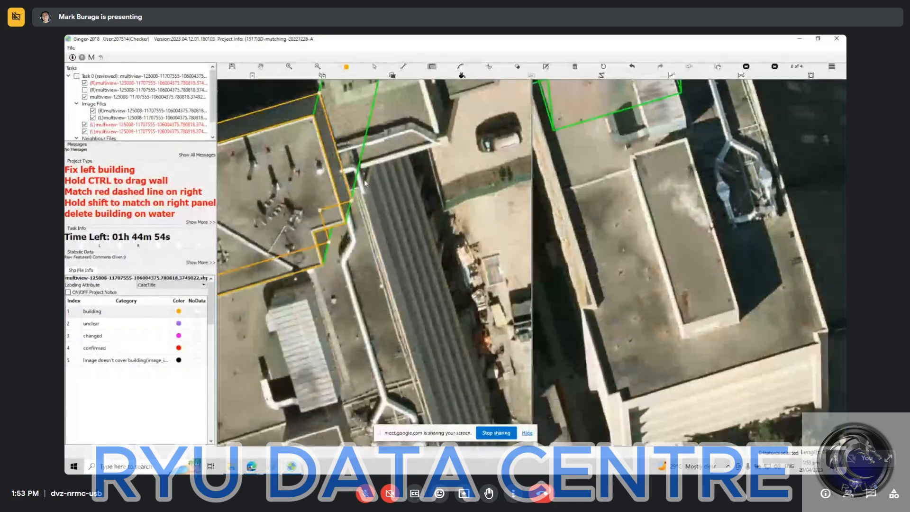
{"action": "left_click", "coordinate": [355, 170]}
{"action": "left_click", "coordinate": [437, 129]}
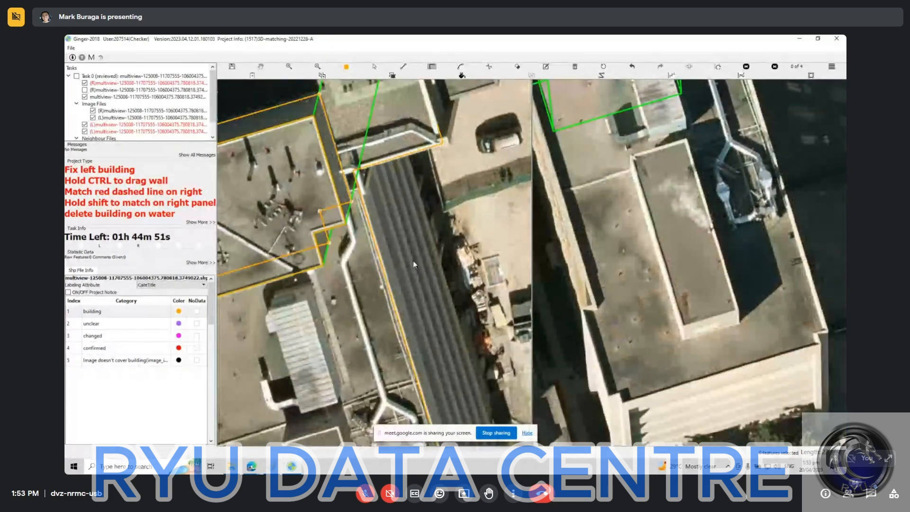
{"action": "left_click_drag", "start_coordinate": [397, 186], "coordinate": [446, 433]}
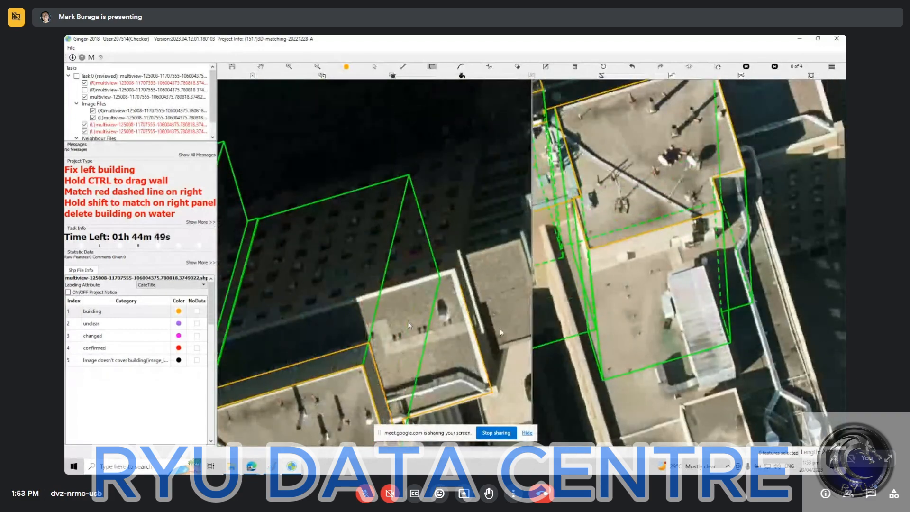
{"action": "left_click_drag", "start_coordinate": [377, 311], "coordinate": [491, 329]}
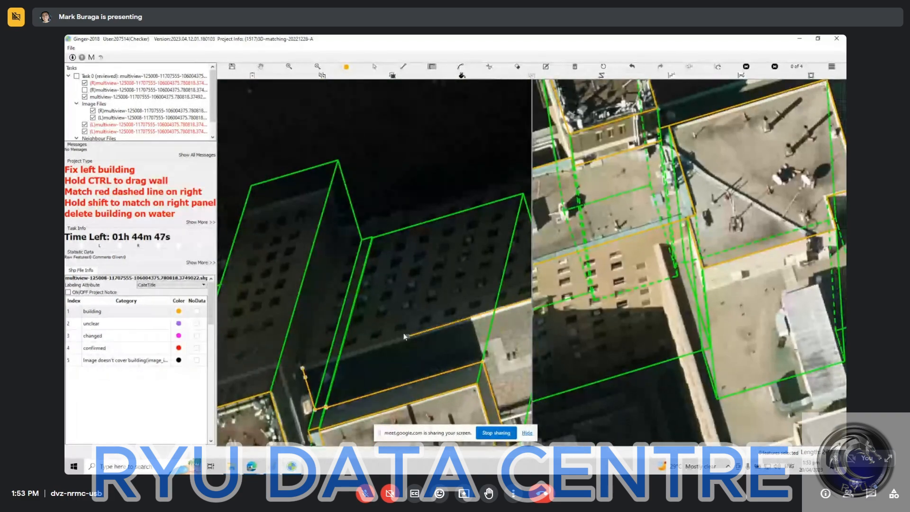
{"action": "left_click", "coordinate": [403, 332]}
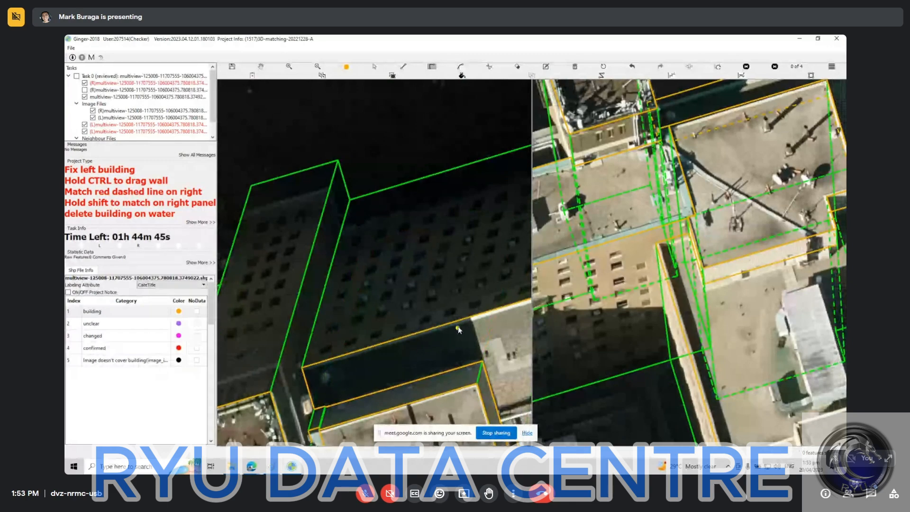
Select the new lower roof outline and try shifting it while comparing its fit in both images.
{"action": "scroll", "coordinate": [376, 332], "scroll_direction": "down", "scroll_amount": 2}
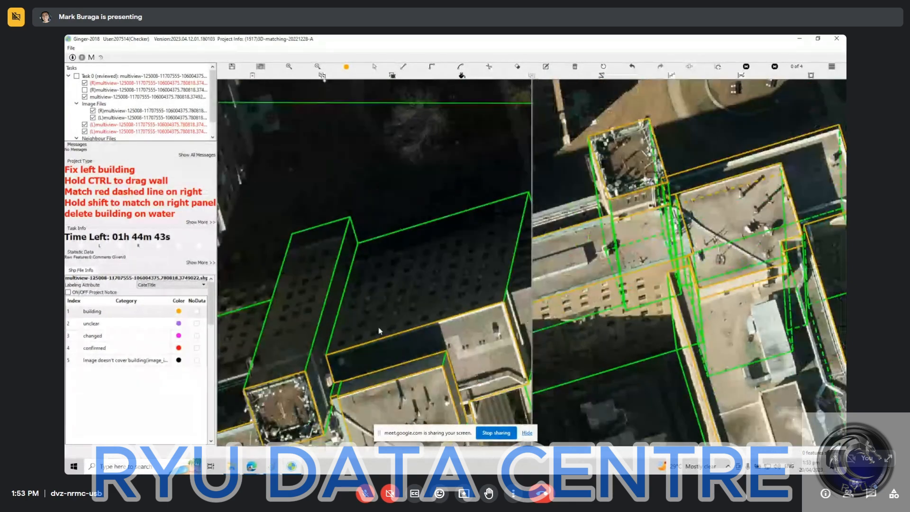
{"action": "scroll", "coordinate": [392, 317], "scroll_direction": "down", "scroll_amount": 2}
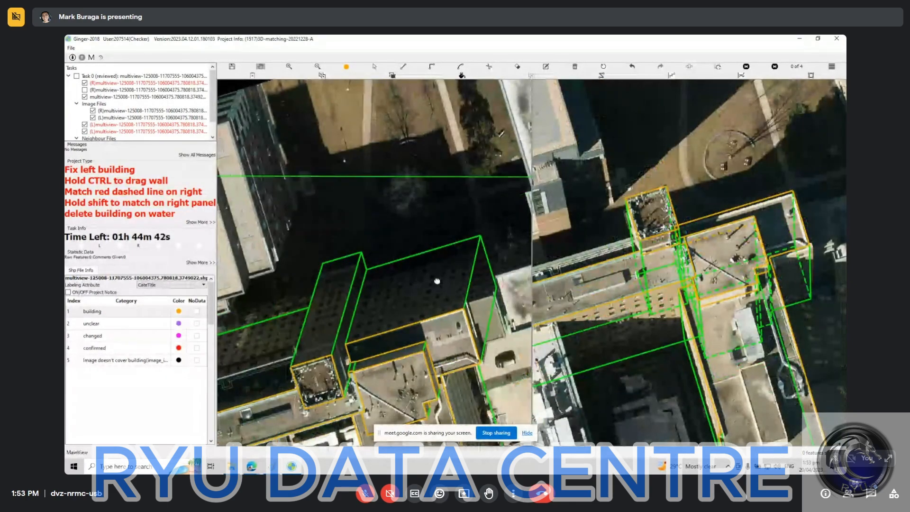
{"action": "left_click_drag", "start_coordinate": [436, 280], "coordinate": [388, 154]}
{"action": "left_click_drag", "start_coordinate": [596, 249], "coordinate": [549, 123]}
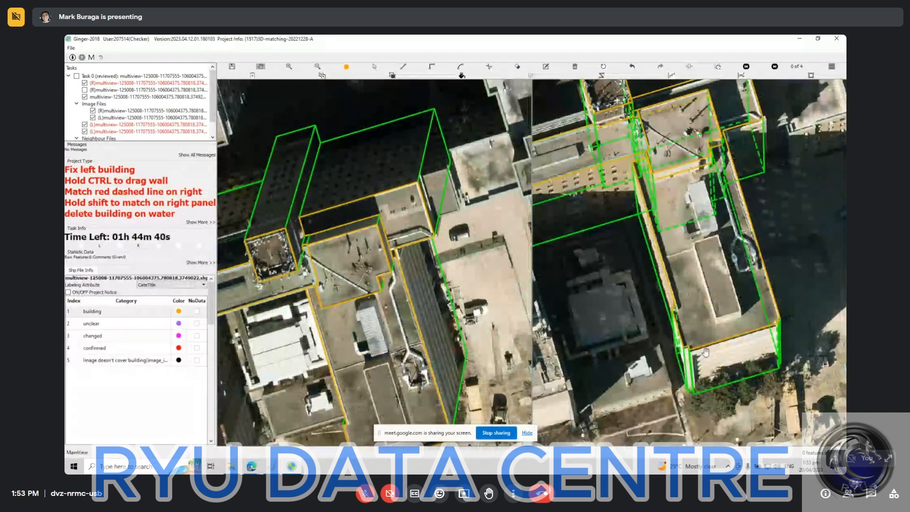
{"action": "left_click", "coordinate": [396, 196]}
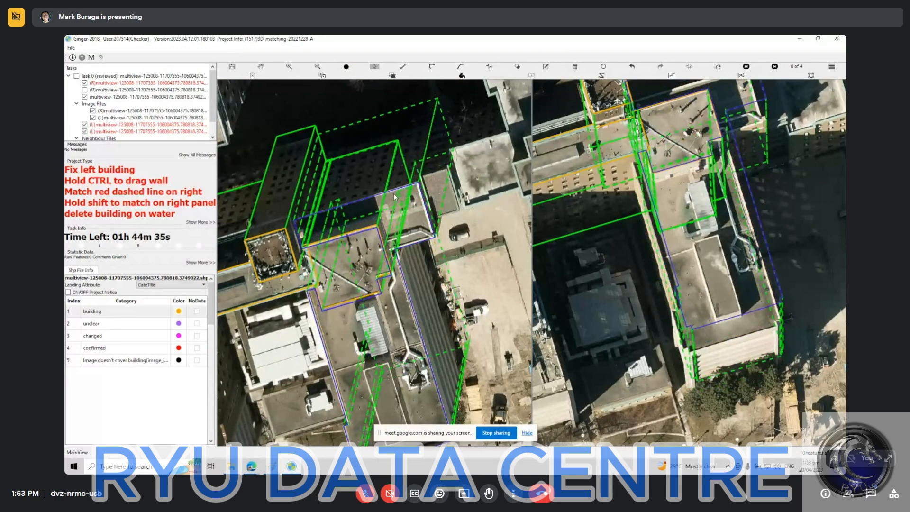
{"action": "left_click", "coordinate": [391, 192]}
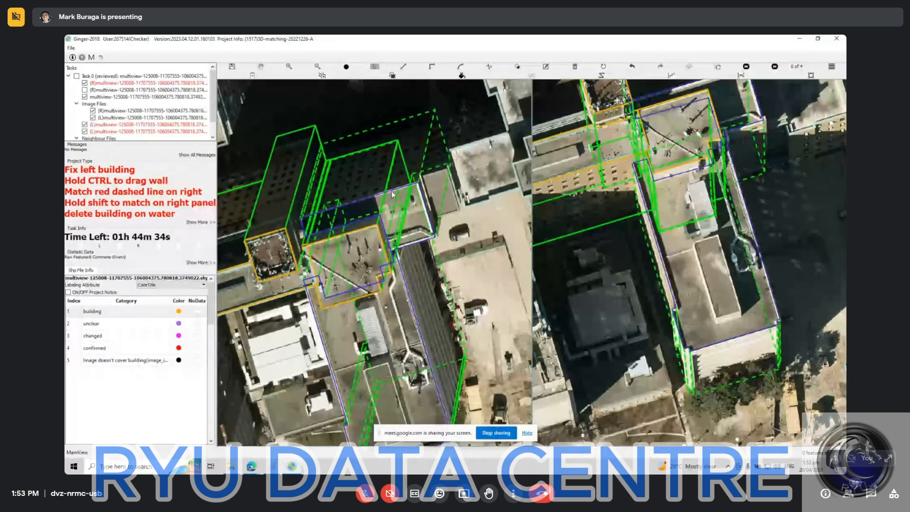
{"action": "key", "text": "Escape"}
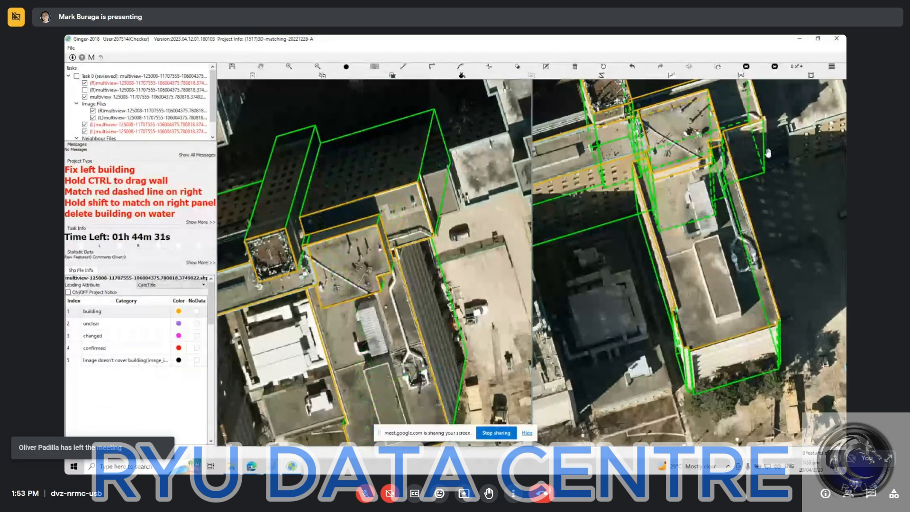
Inspect the neighbouring roofs beside the lower roof, briefly displaying the unchecked (R) multiview layer over the right image.
{"action": "left_click", "coordinate": [702, 280]}
{"action": "left_click_drag", "start_coordinate": [702, 280], "coordinate": [703, 256]}
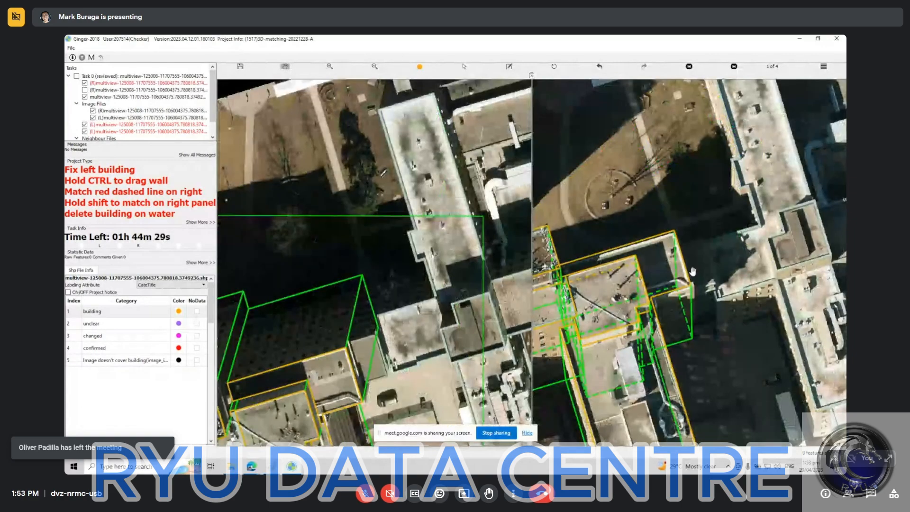
{"action": "left_click", "coordinate": [250, 350]}
{"action": "scroll", "coordinate": [360, 359], "scroll_direction": "up", "scroll_amount": 2}
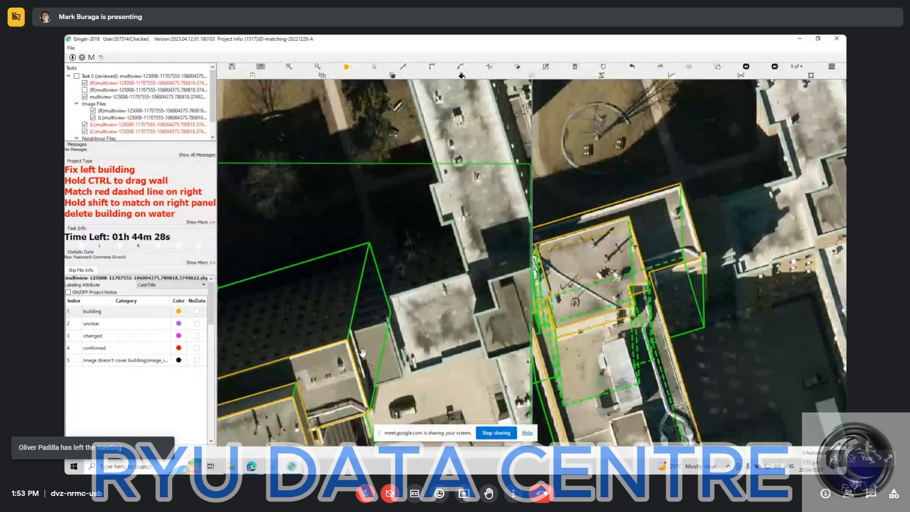
{"action": "left_click_drag", "start_coordinate": [371, 356], "coordinate": [306, 283]}
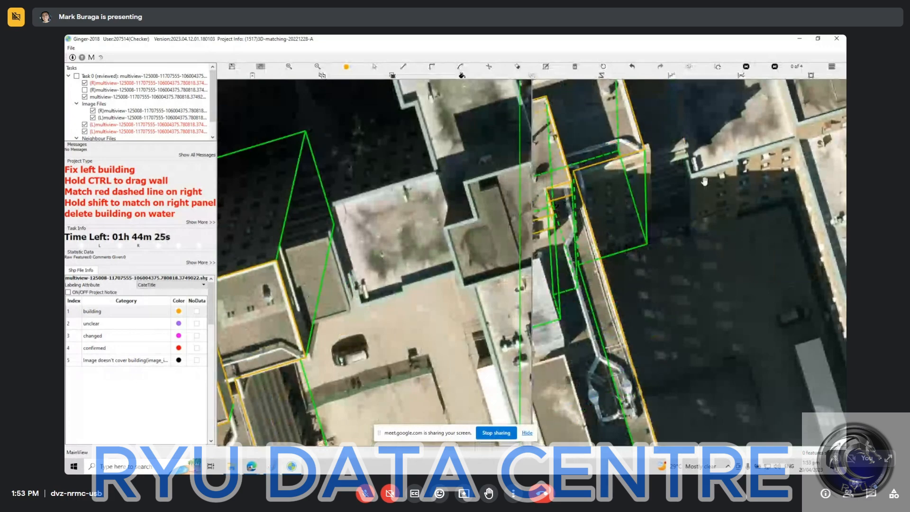
{"action": "left_click", "coordinate": [669, 212]}
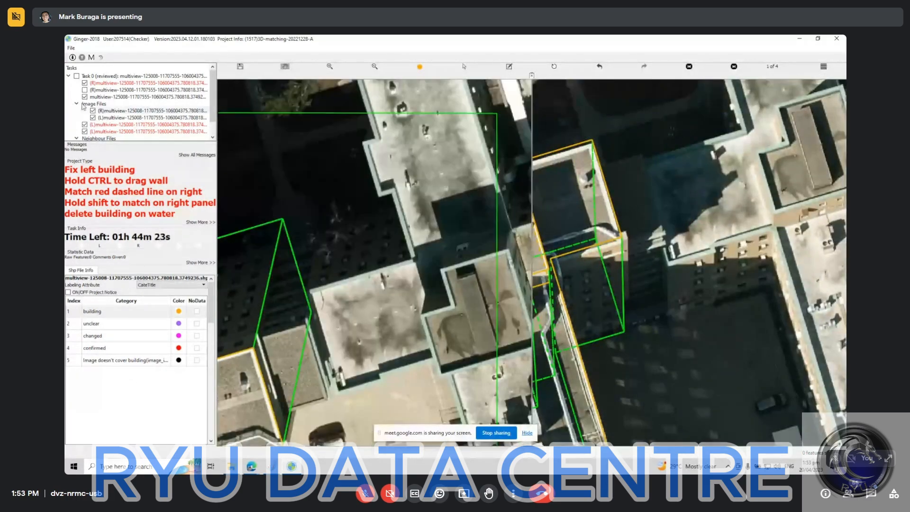
{"action": "left_click", "coordinate": [85, 90]}
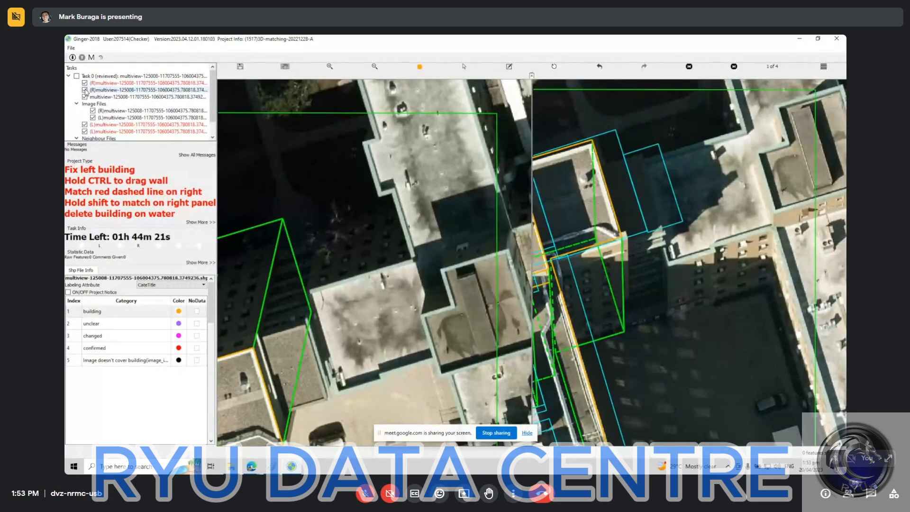
{"action": "left_click", "coordinate": [85, 90]}
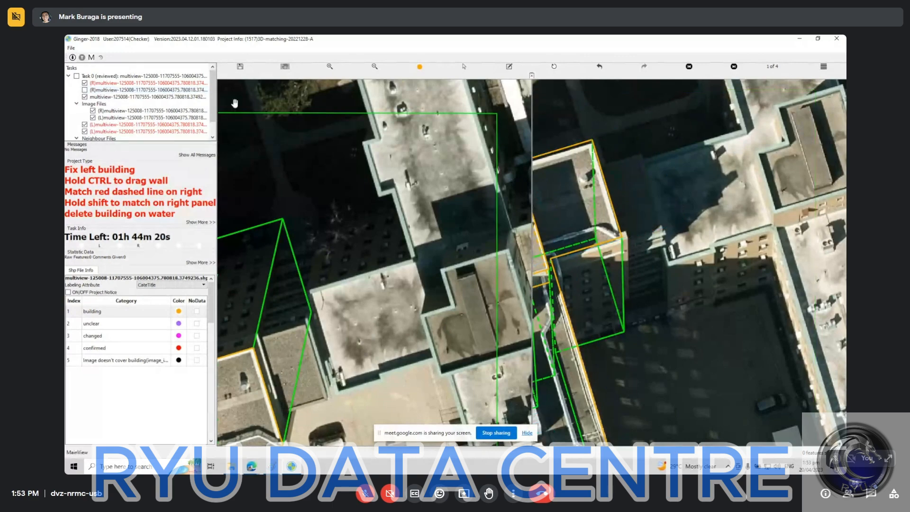
Compare the (R) multiview layer's outlines with the drawn roofs across the whole building complex, leaving the layer hidden.
{"action": "scroll", "coordinate": [544, 277], "scroll_direction": "down", "scroll_amount": 3}
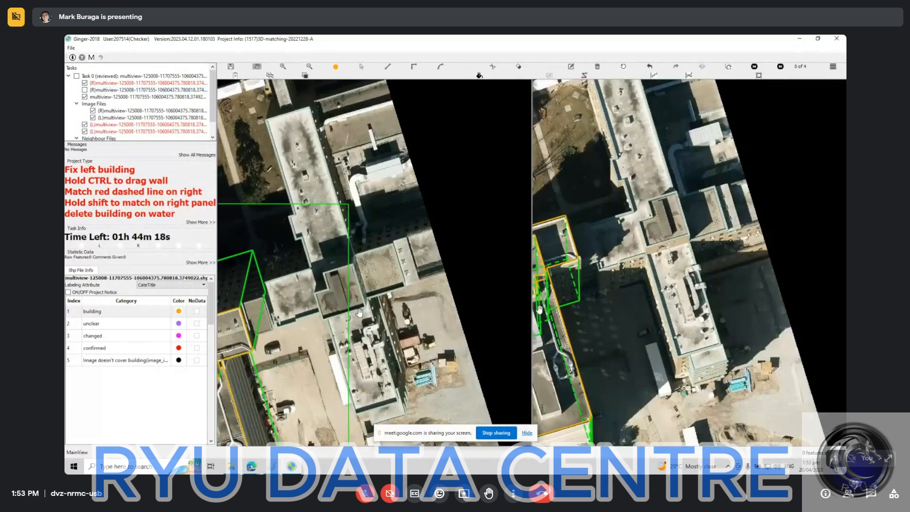
{"action": "scroll", "coordinate": [360, 312], "scroll_direction": "down", "scroll_amount": 3}
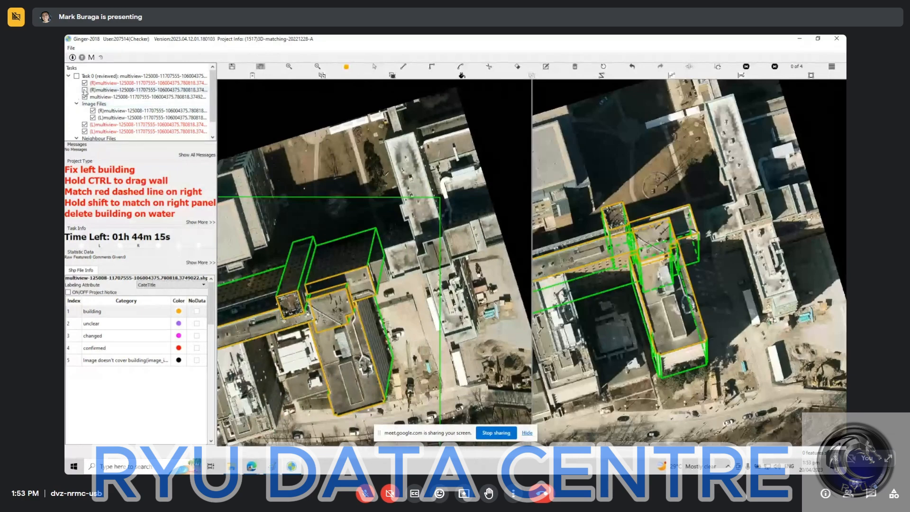
{"action": "left_click", "coordinate": [85, 90]}
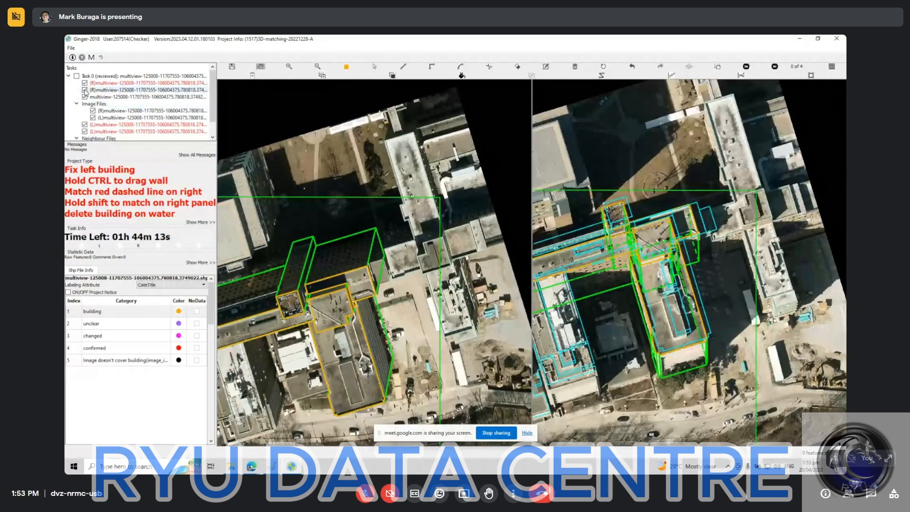
{"action": "left_click", "coordinate": [85, 90]}
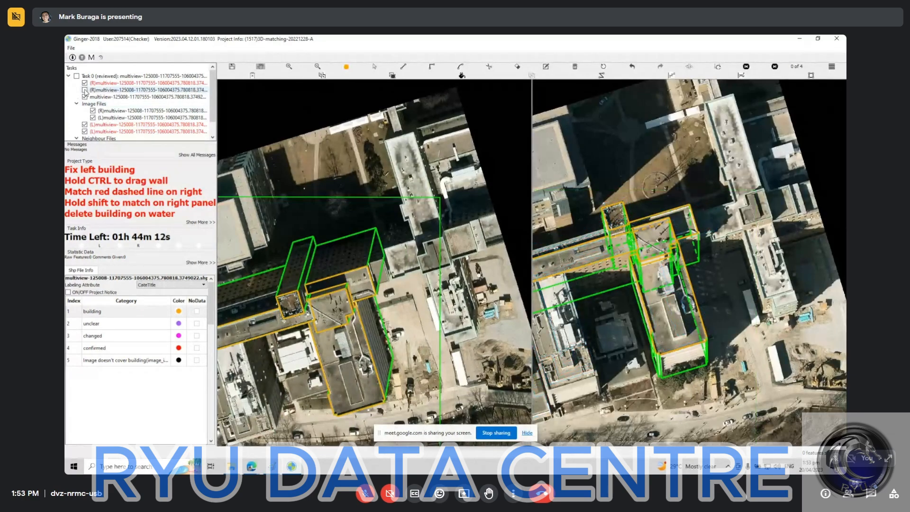
{"action": "left_click", "coordinate": [85, 90]}
{"action": "left_click", "coordinate": [85, 90]}
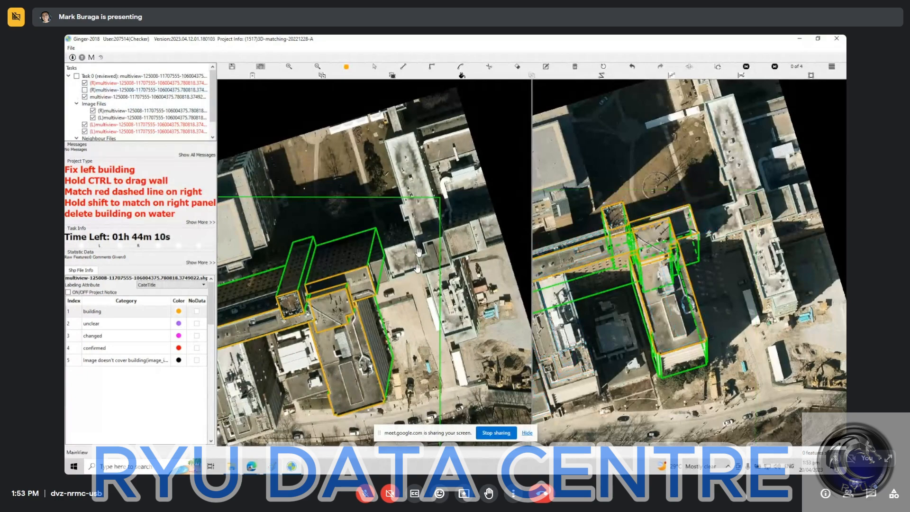
Outline the small rectangular roof between the lower roof's far wing and the neighbouring white roof in the left image.
{"action": "scroll", "coordinate": [418, 252], "scroll_direction": "up", "scroll_amount": 1}
{"action": "scroll", "coordinate": [378, 269], "scroll_direction": "up", "scroll_amount": 4}
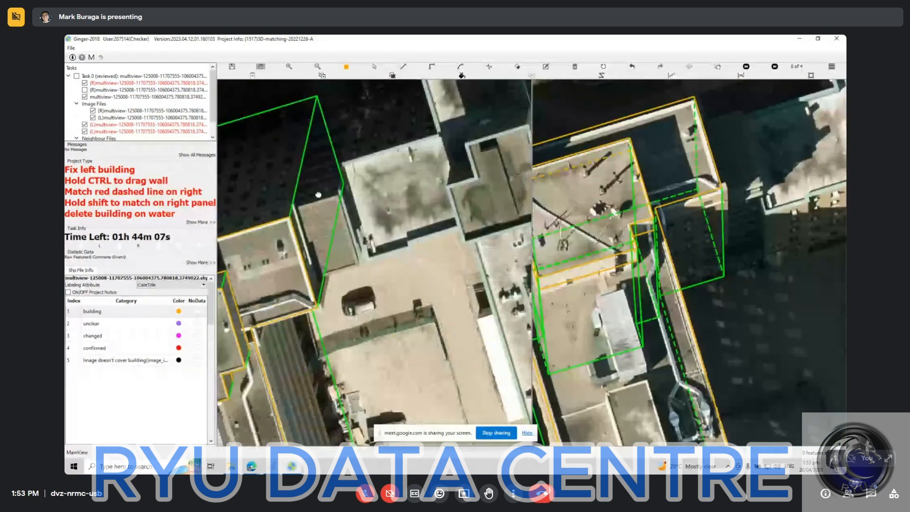
{"action": "left_click_drag", "start_coordinate": [318, 195], "coordinate": [317, 194]}
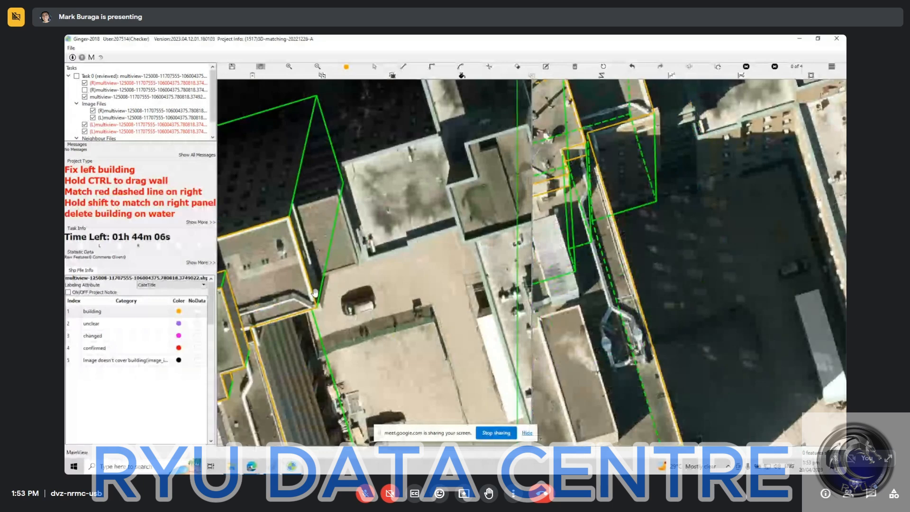
{"action": "key", "text": "space"}
{"action": "left_click", "coordinate": [324, 287]}
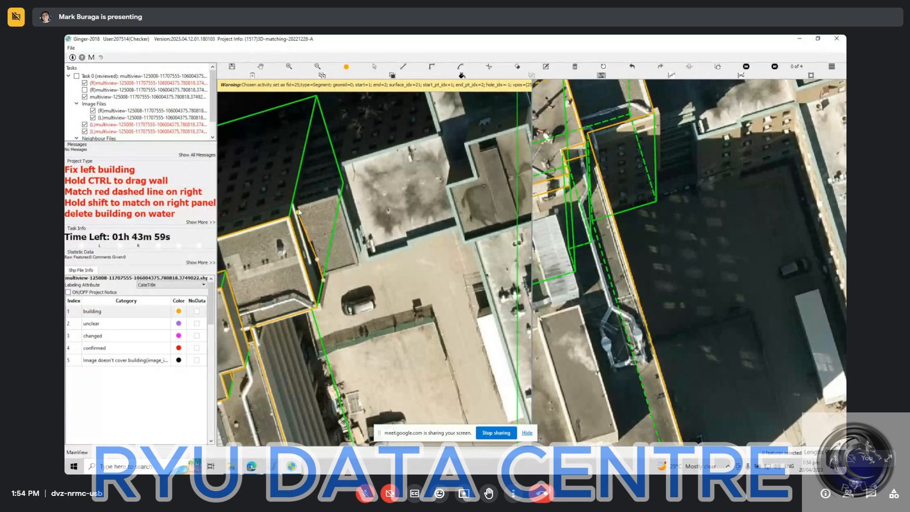
{"action": "left_click_drag", "start_coordinate": [323, 283], "coordinate": [299, 208]}
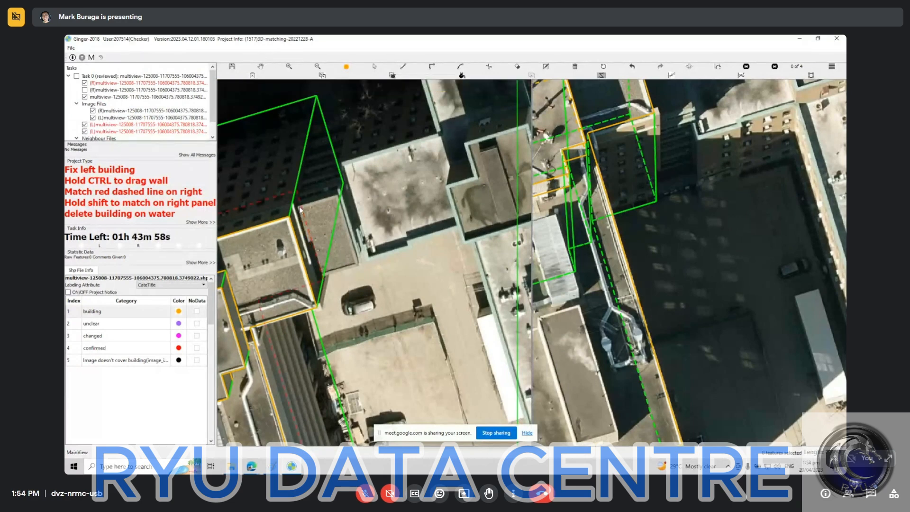
{"action": "key", "text": "r"}
{"action": "left_click", "coordinate": [299, 207]}
{"action": "left_click", "coordinate": [335, 198]}
{"action": "left_click", "coordinate": [328, 283]}
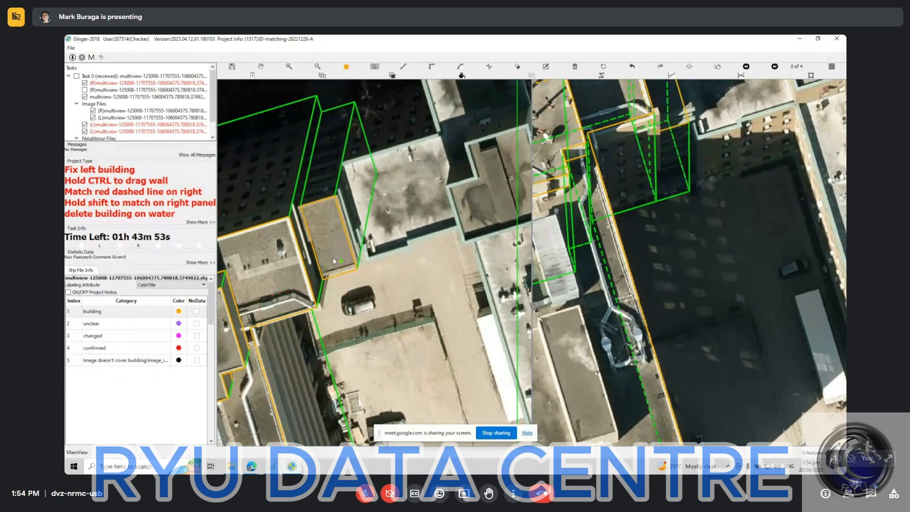
Select the small rectangular roof and move its edge beside the white roof outward to widen the outline.
{"action": "left_click", "coordinate": [332, 257]}
{"action": "scroll", "coordinate": [354, 244], "scroll_direction": "up", "scroll_amount": 2}
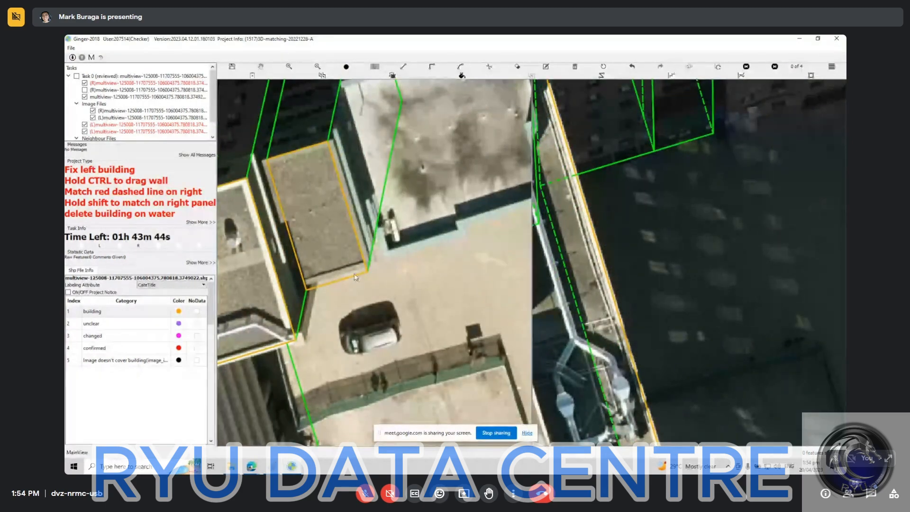
{"action": "scroll", "coordinate": [332, 235], "scroll_direction": "down", "scroll_amount": 2}
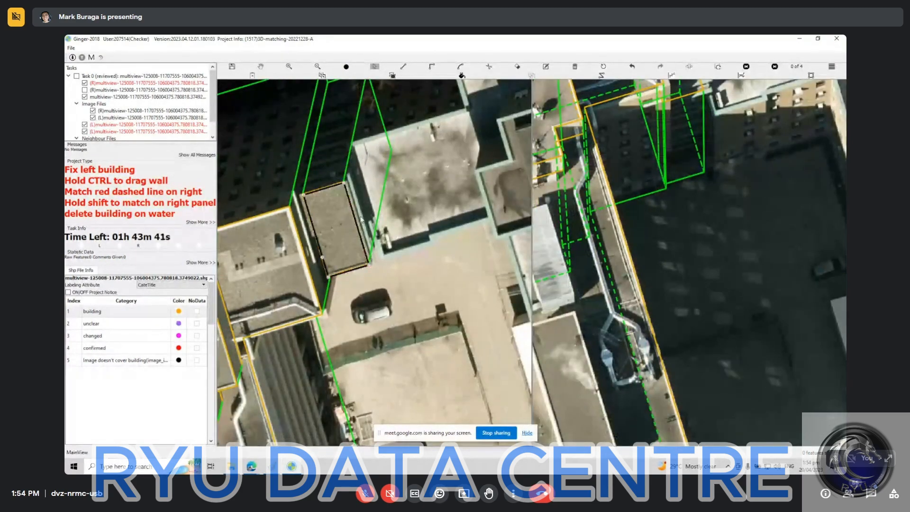
{"action": "left_click", "coordinate": [360, 219]}
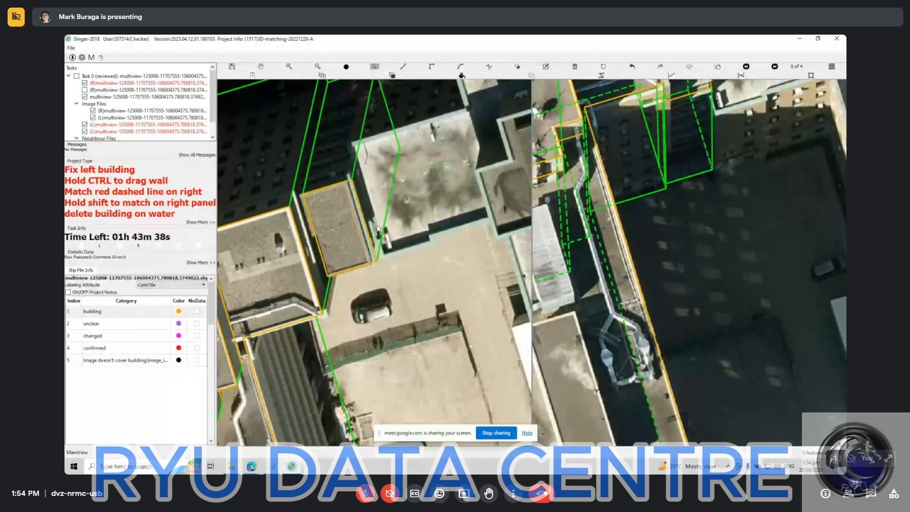
Select the small rectangular roof beside the white roof and adjust its wall and match on the right image.
{"action": "scroll", "coordinate": [379, 229], "scroll_direction": "down", "scroll_amount": 2}
{"action": "scroll", "coordinate": [392, 232], "scroll_direction": "down", "scroll_amount": 2}
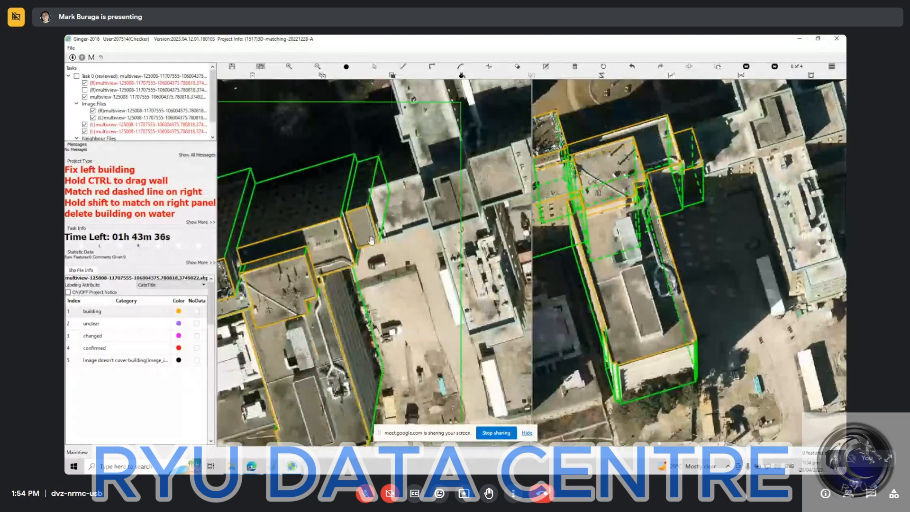
{"action": "left_click", "coordinate": [358, 209]}
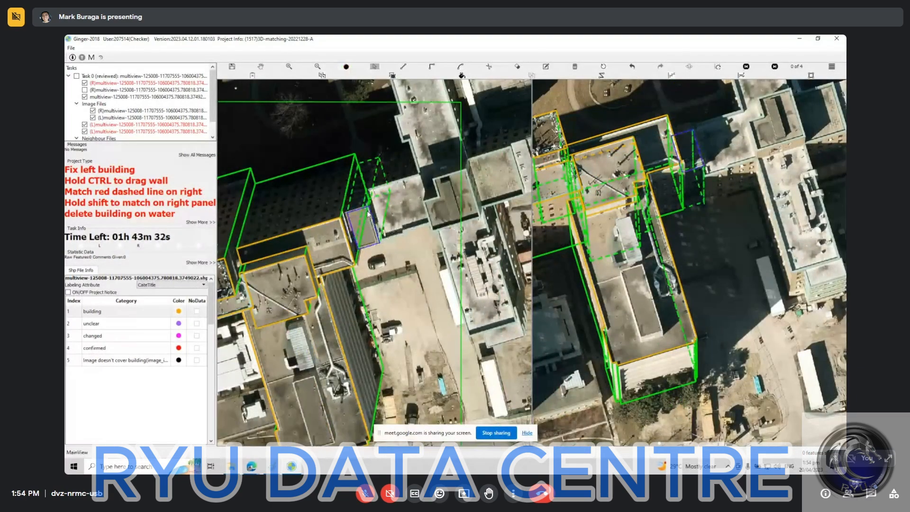
{"action": "left_click_drag", "start_coordinate": [367, 212], "coordinate": [365, 211]}
{"action": "left_click", "coordinate": [738, 184]}
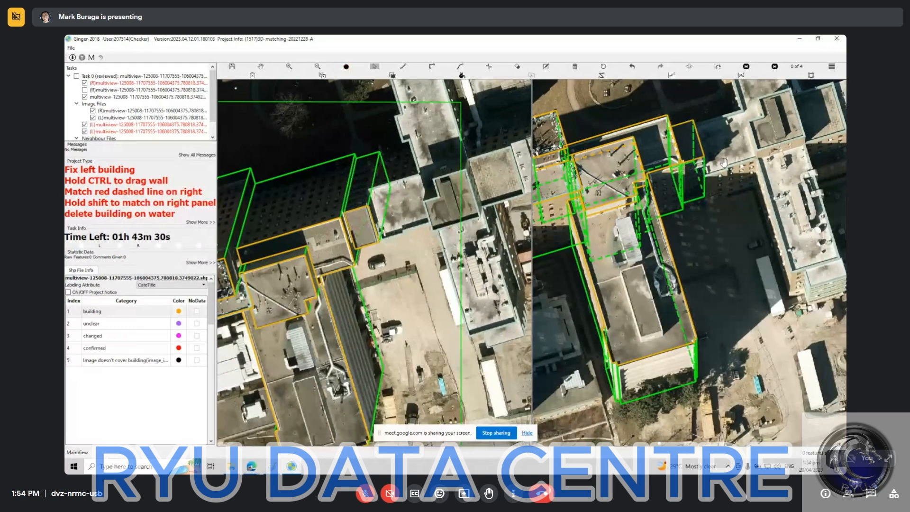
{"action": "left_click", "coordinate": [690, 152]}
{"action": "left_click", "coordinate": [252, 467]}
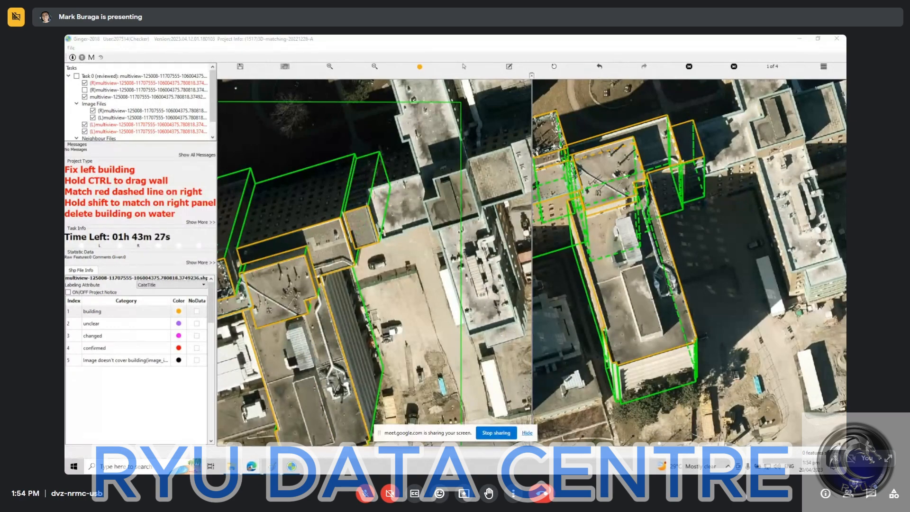
{"action": "left_click", "coordinate": [394, 270]}
Examine the roofs around the lower roof and its neighbours, briefly displaying the unchecked (R) multiview layer over the right image.
{"action": "left_click_drag", "start_coordinate": [352, 345], "coordinate": [415, 297]}
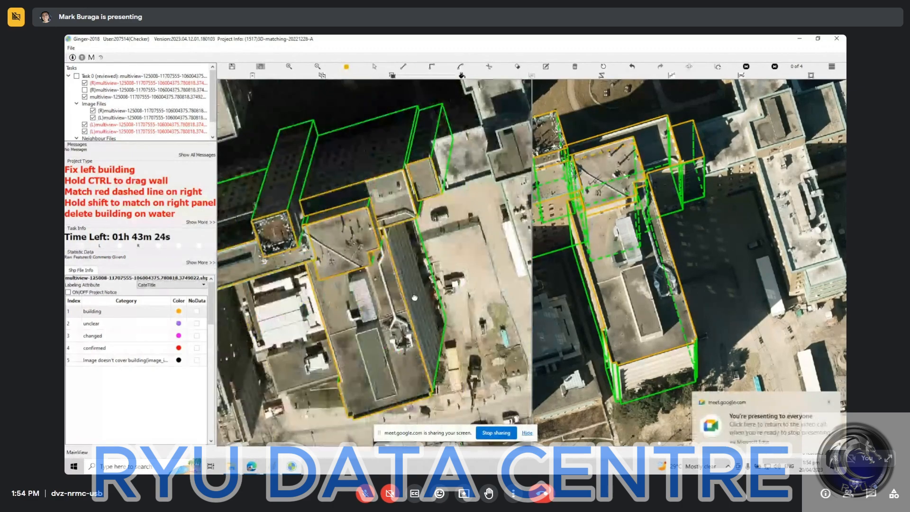
{"action": "left_click_drag", "start_coordinate": [311, 344], "coordinate": [373, 302]}
{"action": "scroll", "coordinate": [336, 284], "scroll_direction": "down", "scroll_amount": 2}
{"action": "scroll", "coordinate": [336, 284], "scroll_direction": "down", "scroll_amount": 1}
{"action": "scroll", "coordinate": [374, 302], "scroll_direction": "up", "scroll_amount": 1}
{"action": "scroll", "coordinate": [374, 301], "scroll_direction": "up", "scroll_amount": 2}
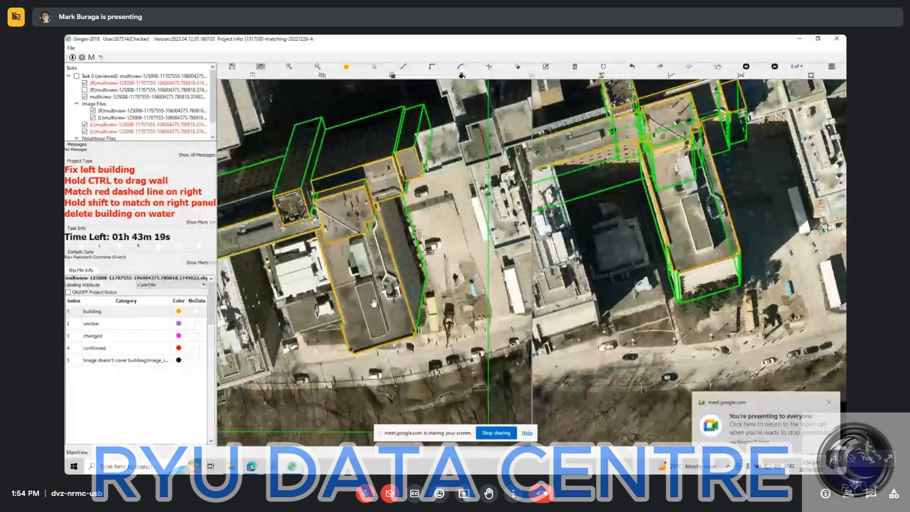
{"action": "scroll", "coordinate": [301, 272], "scroll_direction": "up", "scroll_amount": 2}
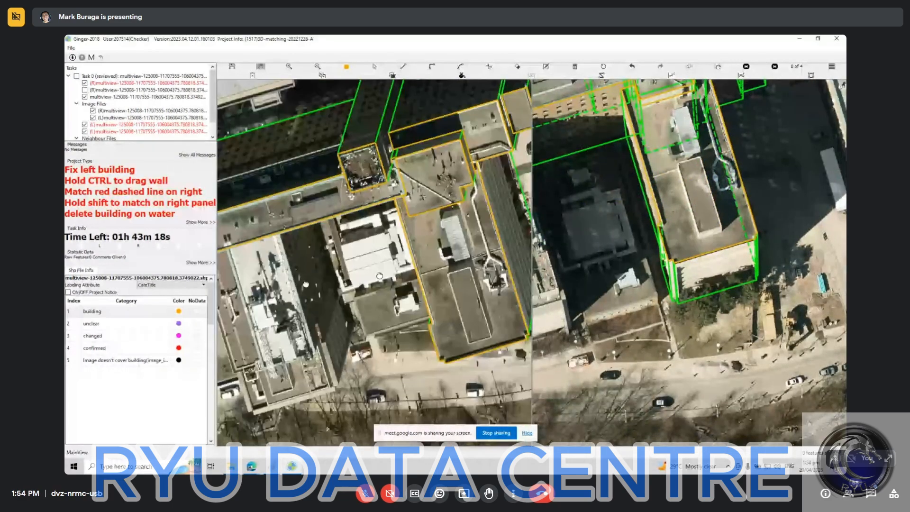
{"action": "left_click", "coordinate": [85, 90]}
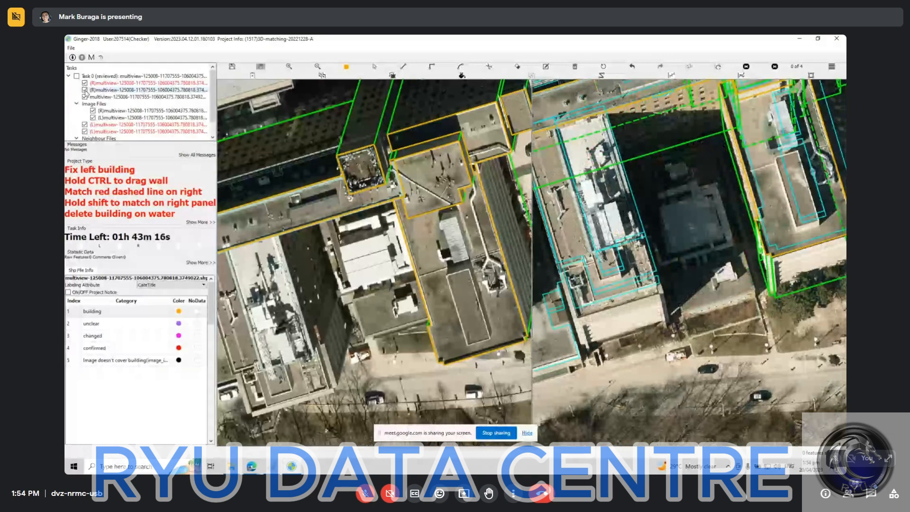
{"action": "left_click", "coordinate": [85, 89]}
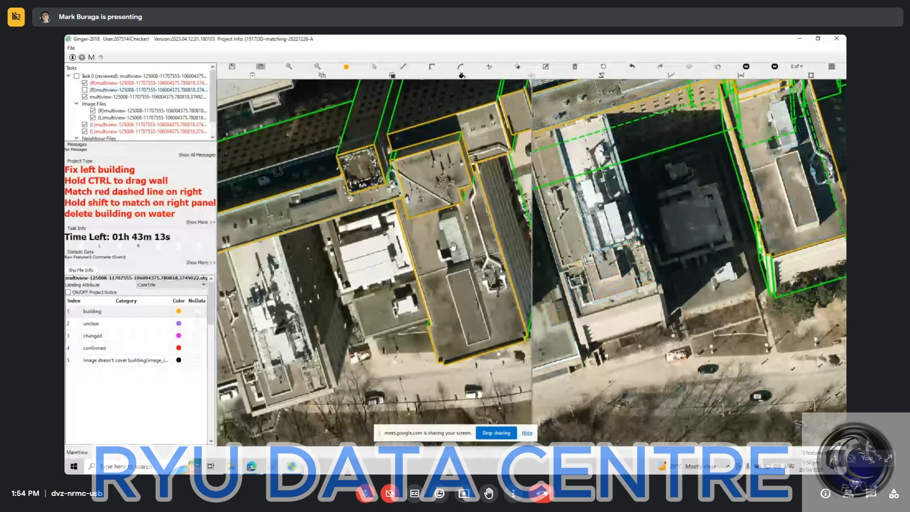
Inspect the long roof and the rest of the building complex in both images for roofs still without outlines.
{"action": "scroll", "coordinate": [458, 232], "scroll_direction": "up", "scroll_amount": 3}
{"action": "mouse_move", "coordinate": [349, 339]}
{"action": "left_mouse_down"}
{"action": "mouse_move", "coordinate": [376, 272]}
{"action": "mouse_move", "coordinate": [450, 275]}
{"action": "left_mouse_up"}
{"action": "scroll", "coordinate": [382, 273], "scroll_direction": "down", "scroll_amount": 2}
{"action": "scroll", "coordinate": [382, 273], "scroll_direction": "down", "scroll_amount": 2}
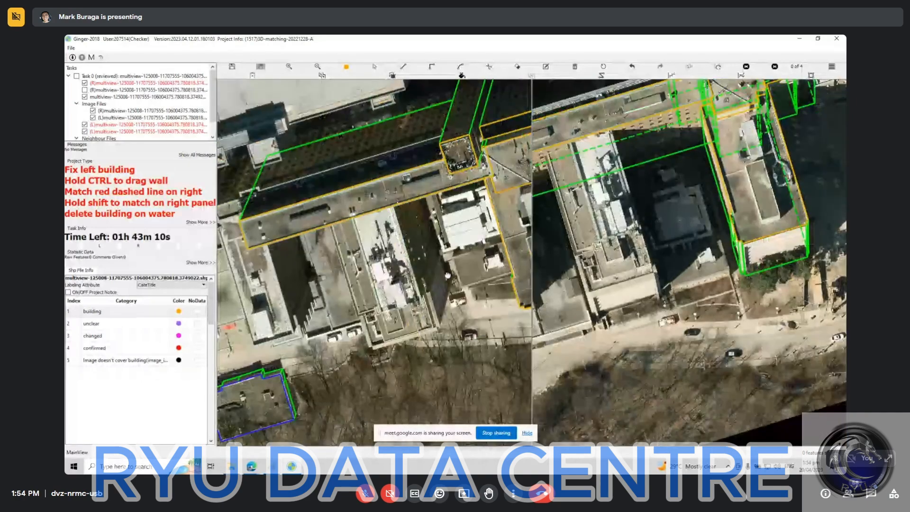
{"action": "key", "text": "Escape"}
{"action": "left_click_drag", "start_coordinate": [276, 141], "coordinate": [568, 318]}
{"action": "key", "text": "Escape"}
{"action": "left_click_drag", "start_coordinate": [491, 268], "coordinate": [328, 278]}
{"action": "scroll", "coordinate": [329, 278], "scroll_direction": "down", "scroll_amount": 2}
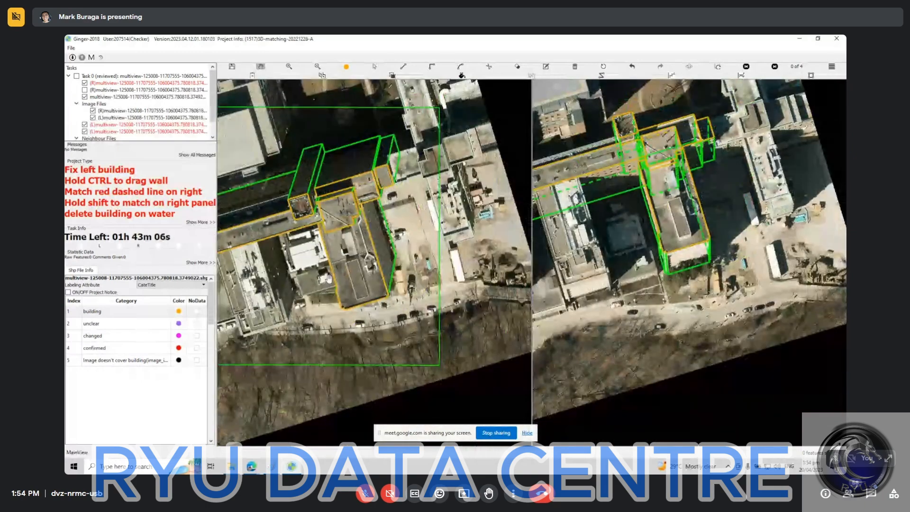
{"action": "scroll", "coordinate": [298, 221], "scroll_direction": "down", "scroll_amount": 2}
{"action": "left_click_drag", "start_coordinate": [270, 196], "coordinate": [411, 311]}
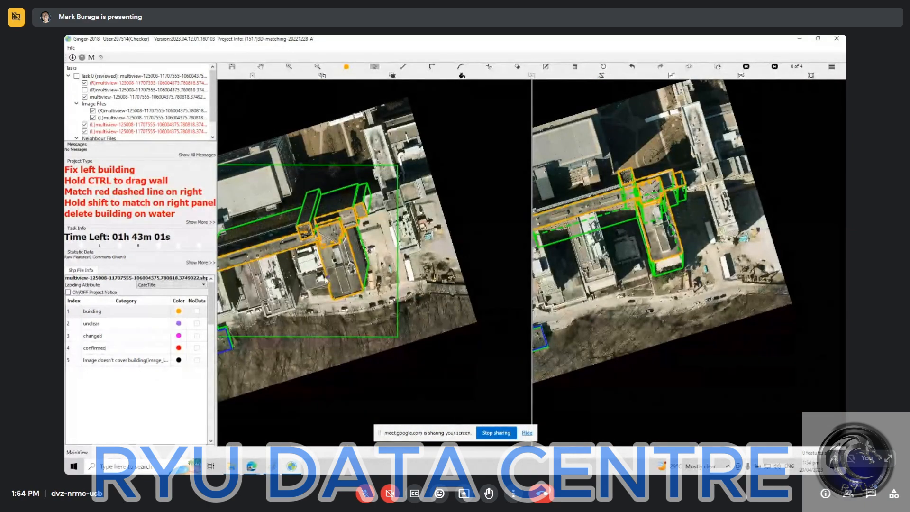
{"action": "scroll", "coordinate": [335, 275], "scroll_direction": "up", "scroll_amount": 3}
{"action": "scroll", "coordinate": [339, 278], "scroll_direction": "up", "scroll_amount": 4}
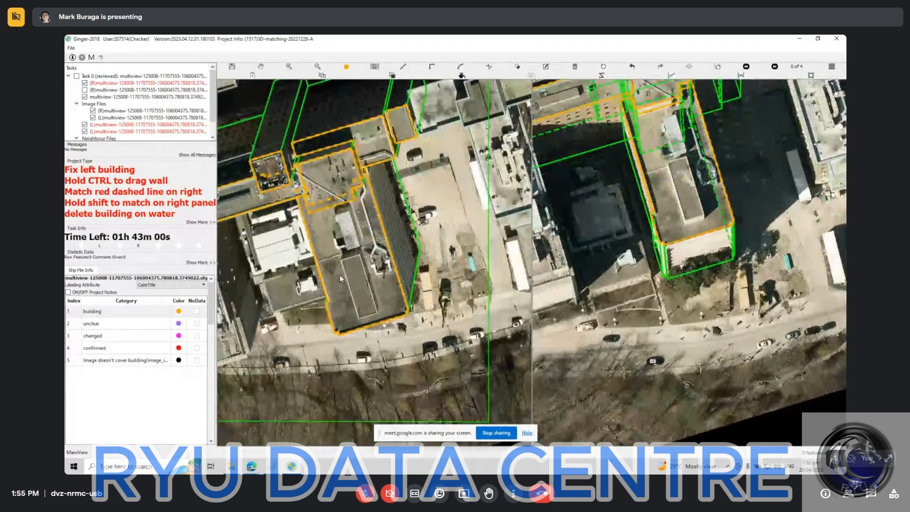
{"action": "key", "text": "space"}
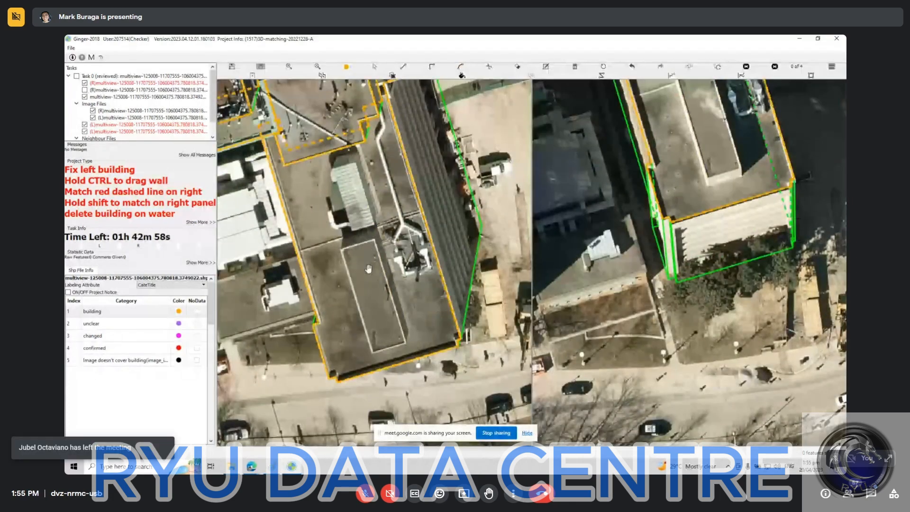
{"action": "left_click_drag", "start_coordinate": [359, 178], "coordinate": [337, 222]}
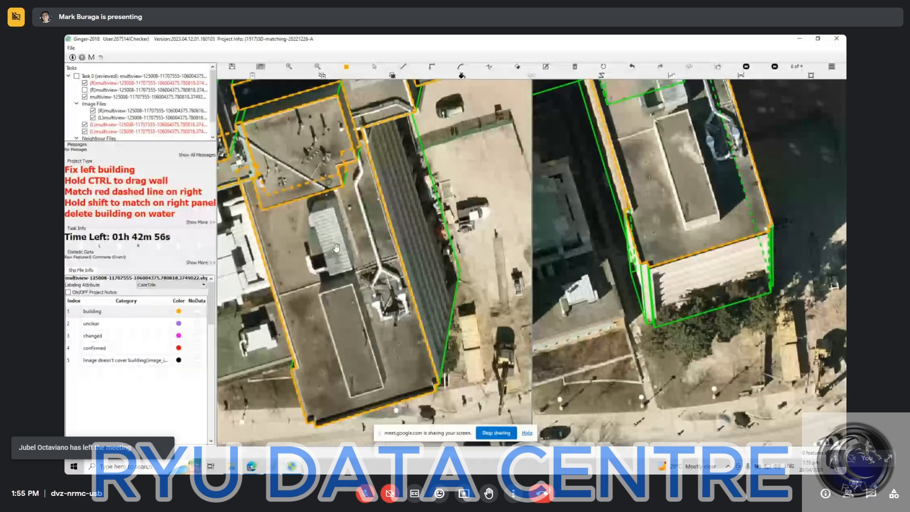
{"action": "scroll", "coordinate": [336, 247], "scroll_direction": "up", "scroll_amount": 2}
{"action": "left_click_drag", "start_coordinate": [339, 325], "coordinate": [311, 265]}
{"action": "left_click", "coordinate": [305, 255]}
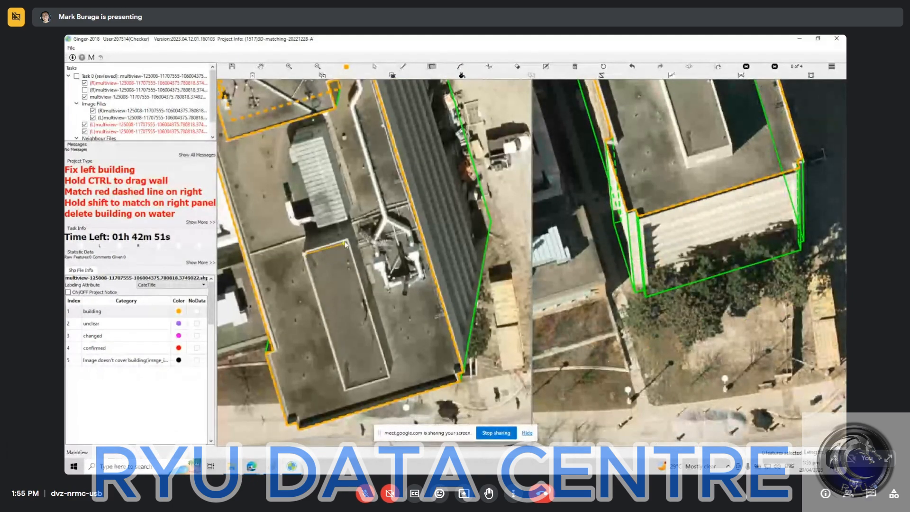
{"action": "left_click", "coordinate": [349, 240]}
{"action": "key", "text": "Escape"}
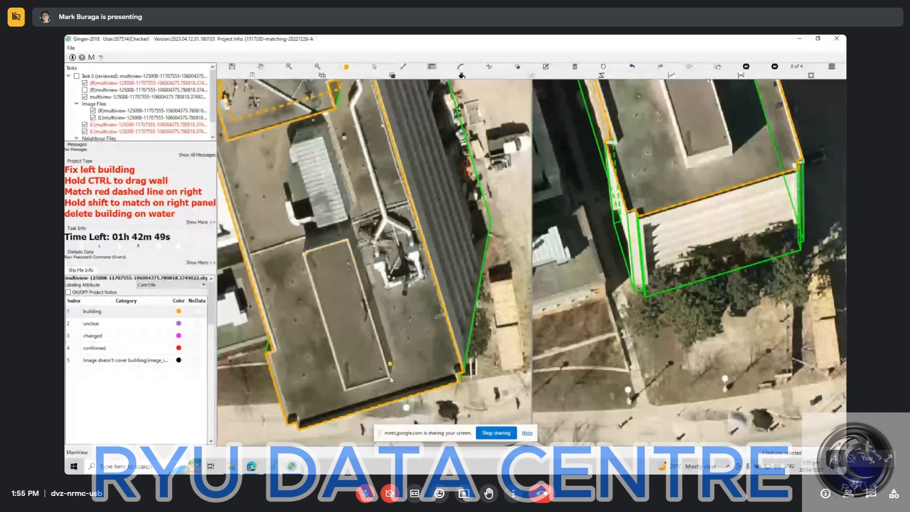
Try to outline the long raised rectangular block on the lower roof in the left image.
{"action": "left_click", "coordinate": [389, 376]}
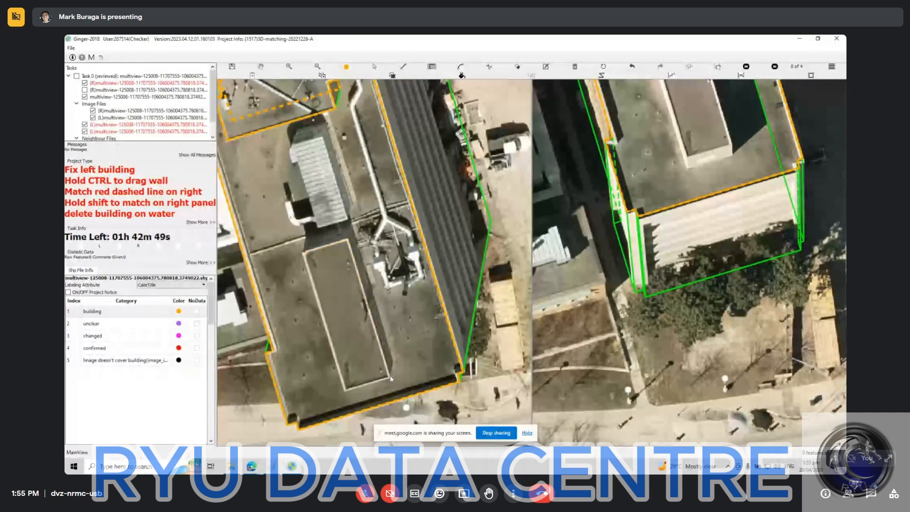
{"action": "left_click", "coordinate": [349, 239]}
{"action": "left_click", "coordinate": [306, 252]}
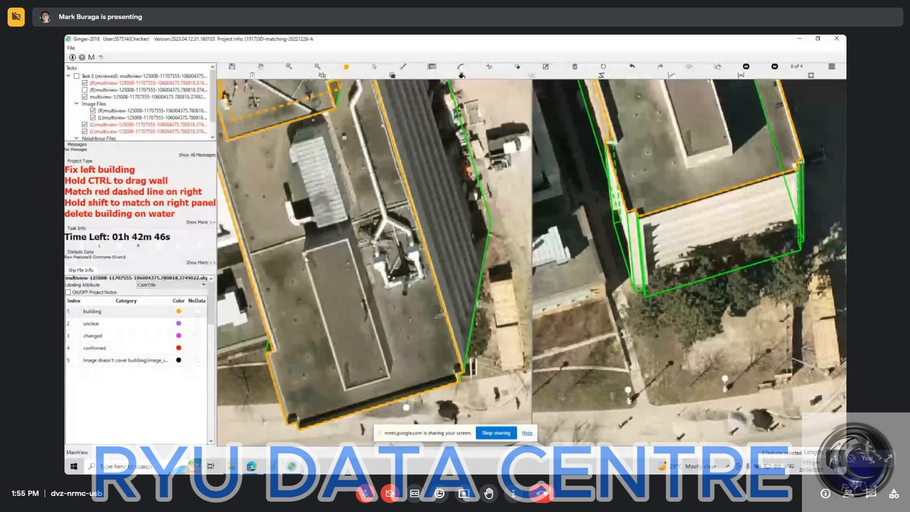
{"action": "left_click", "coordinate": [390, 377]}
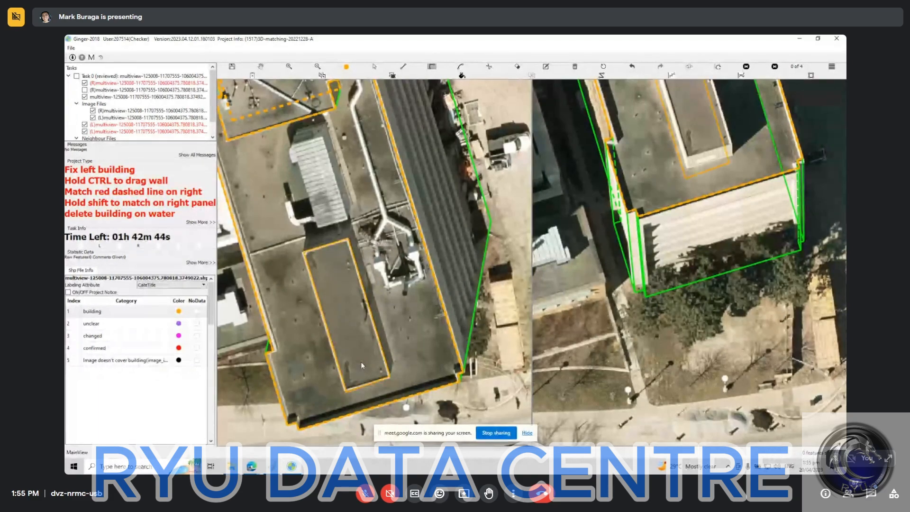
{"action": "scroll", "coordinate": [367, 368], "scroll_direction": "down", "scroll_amount": 1}
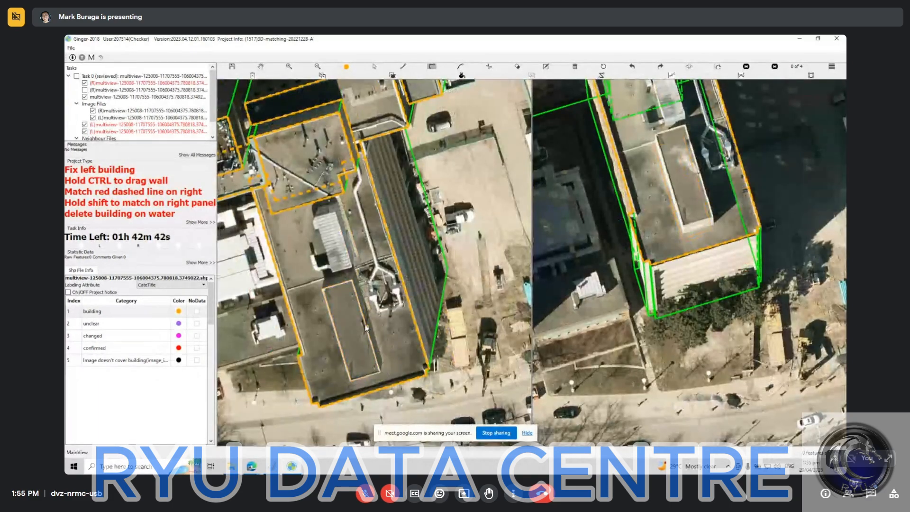
Outline the raised rectangular block on the lower roof along its four corners in the left image.
{"action": "scroll", "coordinate": [382, 387], "scroll_direction": "up", "scroll_amount": 2}
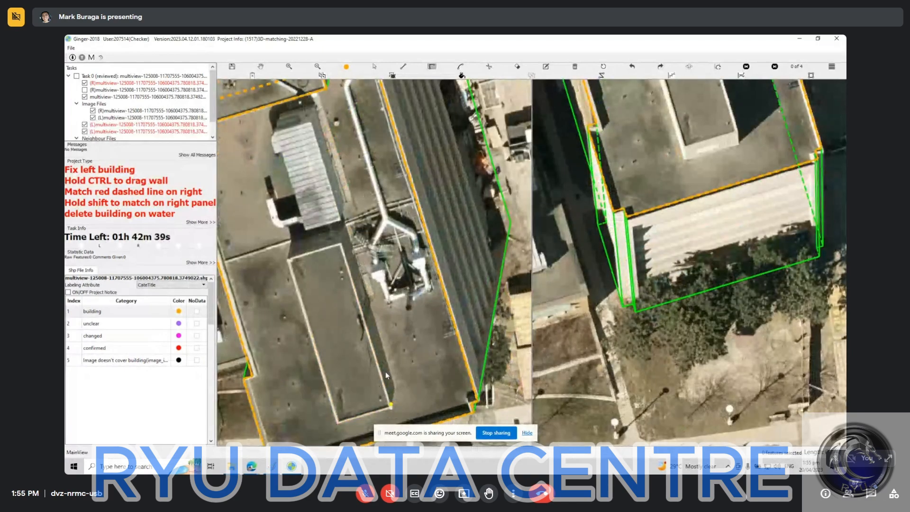
{"action": "left_click", "coordinate": [342, 244]}
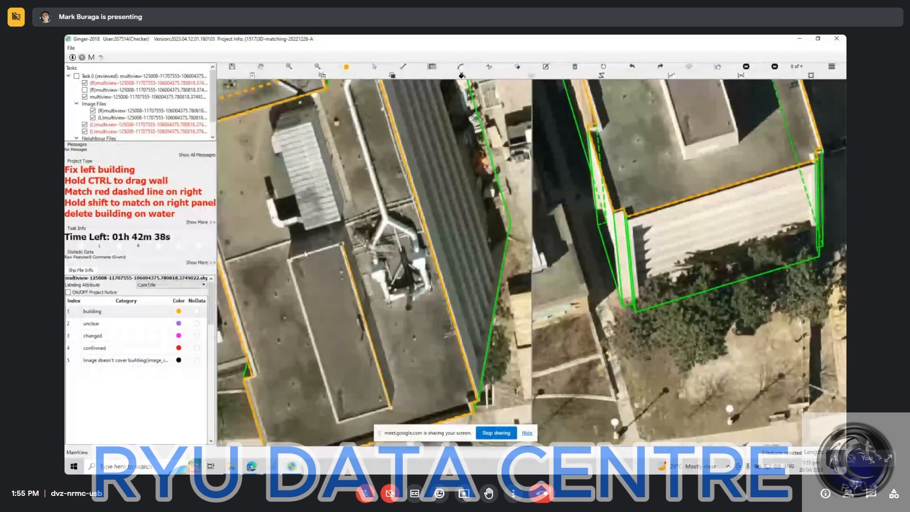
{"action": "left_click", "coordinate": [288, 260]}
{"action": "left_click", "coordinate": [338, 421]}
{"action": "left_click", "coordinate": [389, 408]}
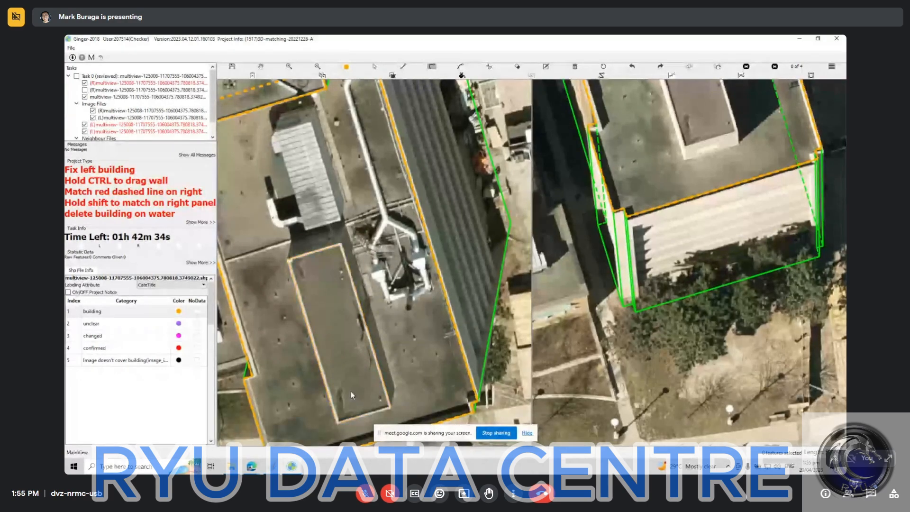
{"action": "scroll", "coordinate": [348, 388], "scroll_direction": "down", "scroll_amount": 2}
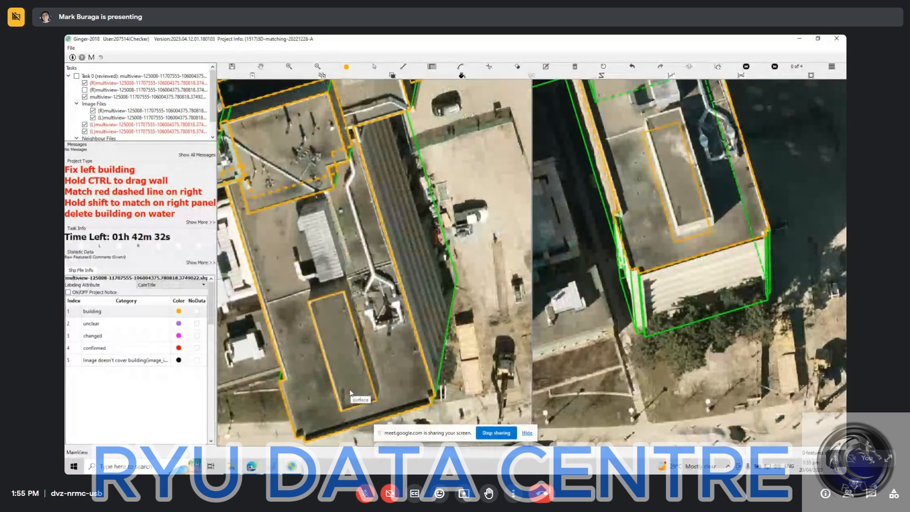
Select the raised rectangular block's outline and extend its walls down to the lower roof's surface.
{"action": "key", "text": "ctrl"}
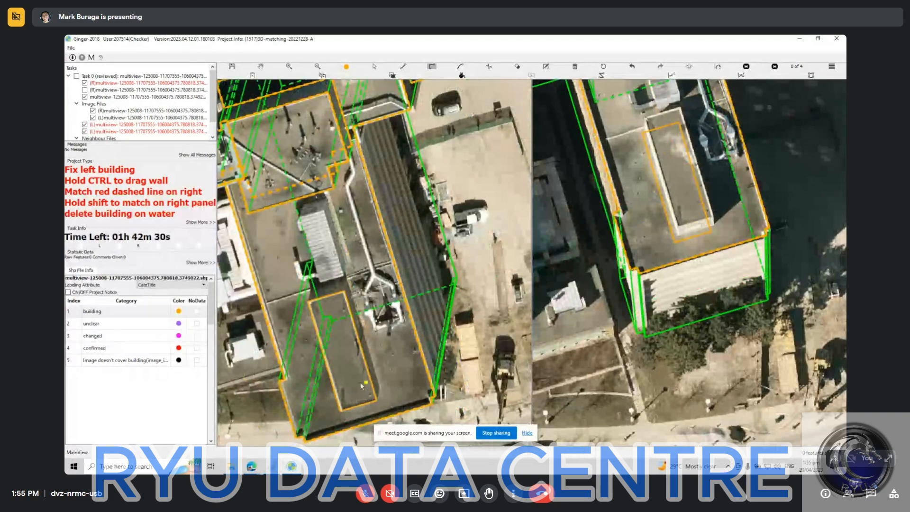
{"action": "key", "text": "ctrl"}
{"action": "left_click", "coordinate": [359, 379]}
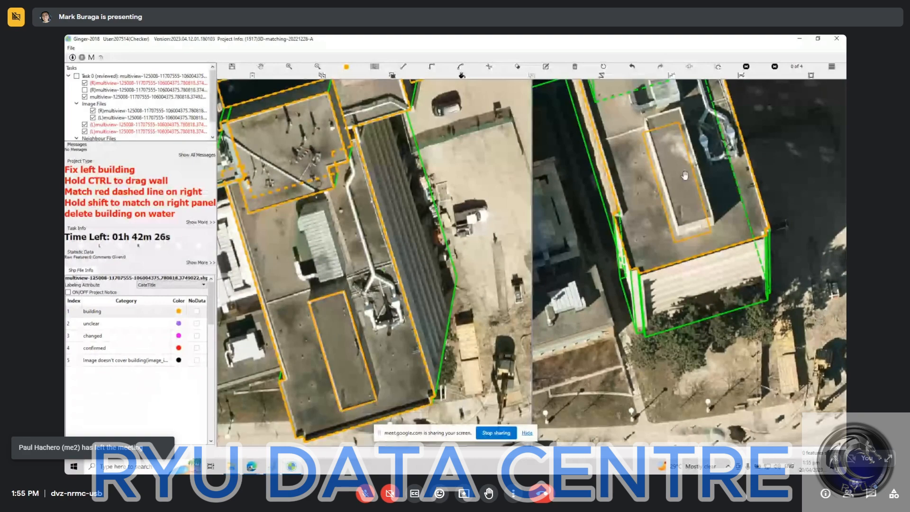
{"action": "left_click", "coordinate": [346, 336]}
{"action": "left_click_drag", "start_coordinate": [342, 346], "coordinate": [342, 343]}
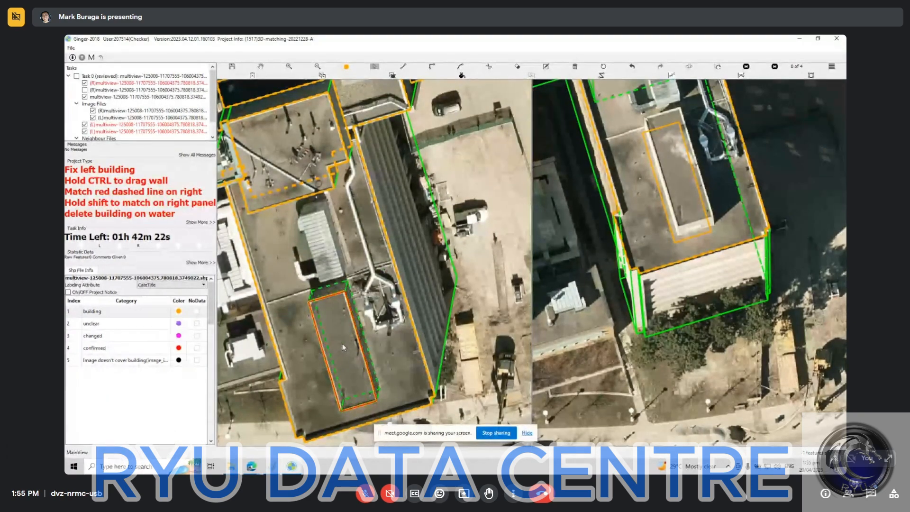
{"action": "left_click", "coordinate": [401, 393]}
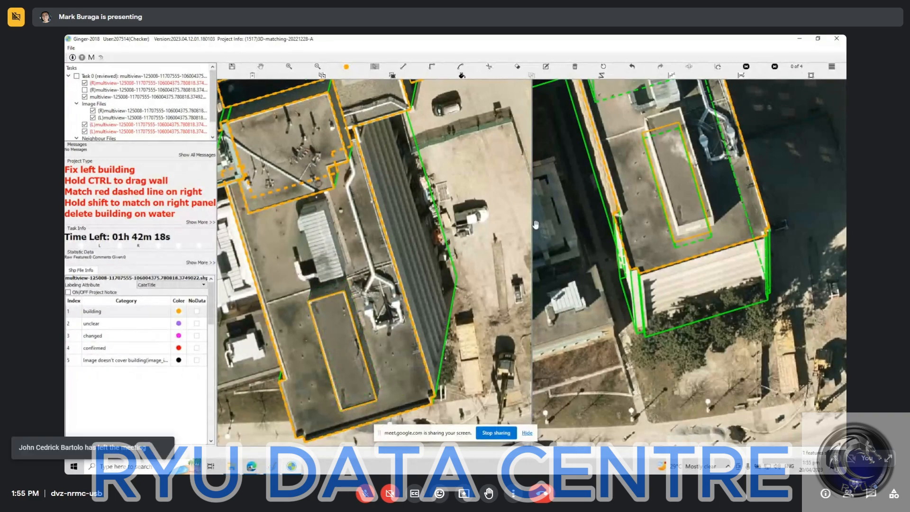
Match the raised rectangular block's roof outline to the block in the right image.
{"action": "key", "text": "space"}
{"action": "key", "text": "space"}
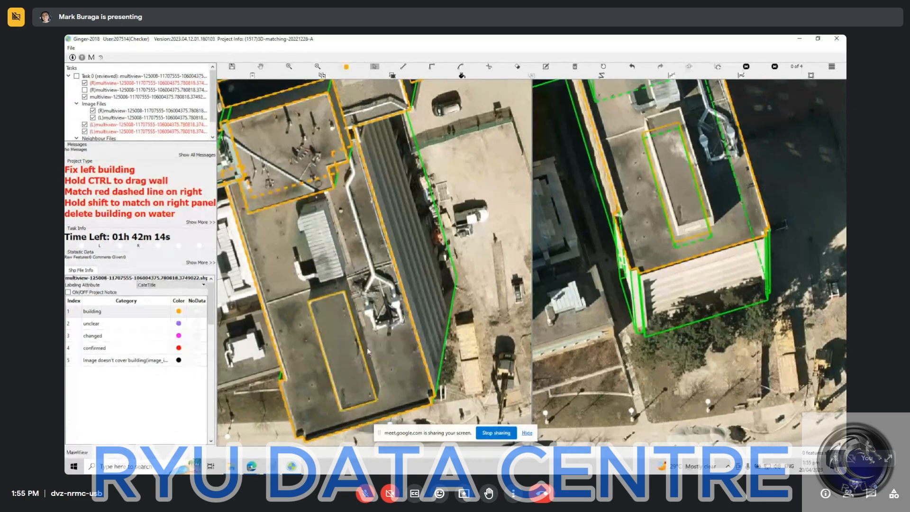
{"action": "left_click_drag", "start_coordinate": [369, 353], "coordinate": [374, 359]}
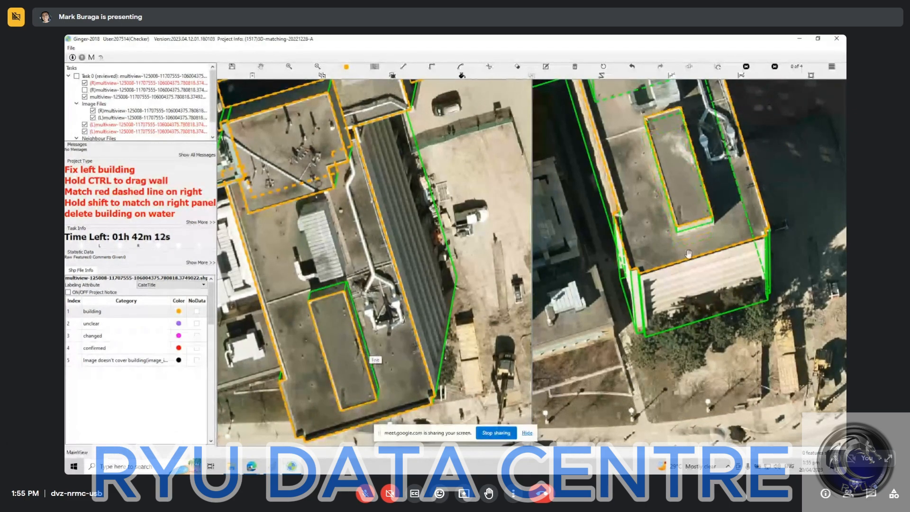
{"action": "left_click_drag", "start_coordinate": [712, 206], "coordinate": [696, 246]}
Check the raised block's roof and wall alignment in both images, together with the rooftop equipment beside it.
{"action": "scroll", "coordinate": [705, 242], "scroll_direction": "up", "scroll_amount": 1}
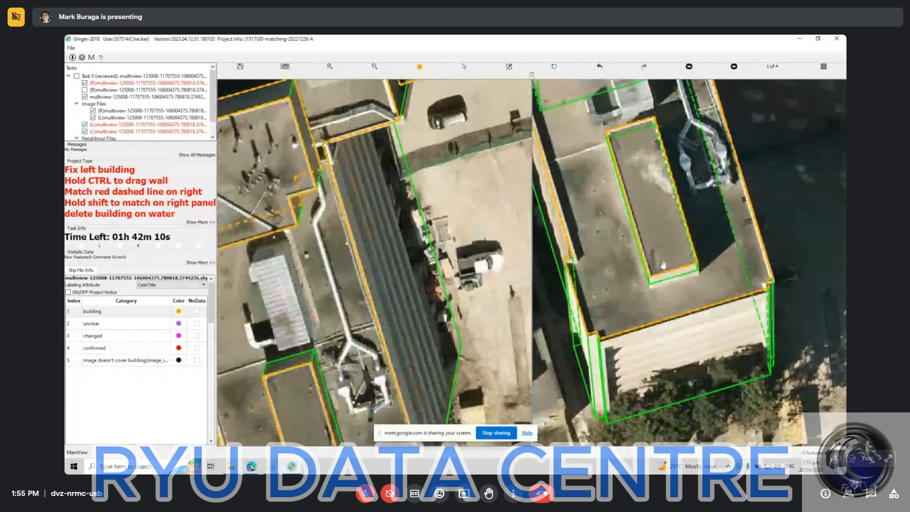
{"action": "scroll", "coordinate": [335, 305], "scroll_direction": "up", "scroll_amount": 1}
{"action": "left_click_drag", "start_coordinate": [333, 356], "coordinate": [411, 270]}
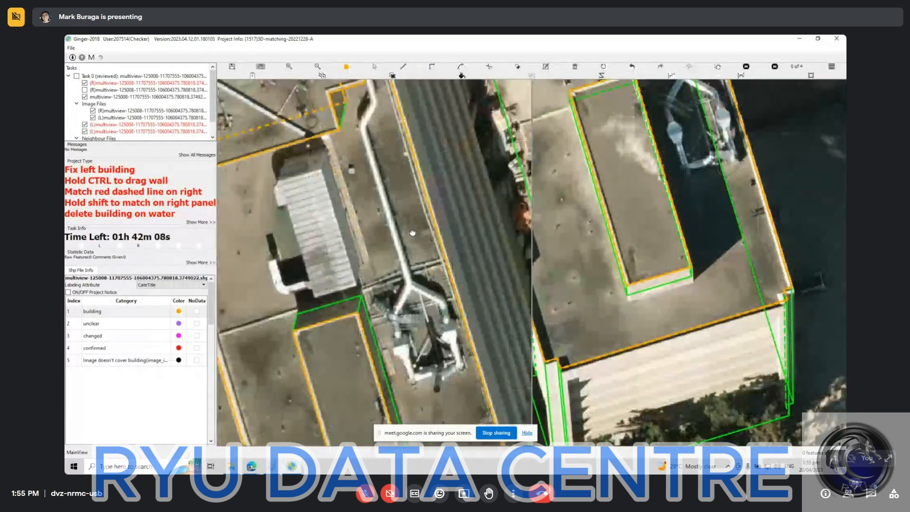
{"action": "left_click_drag", "start_coordinate": [400, 349], "coordinate": [357, 316]}
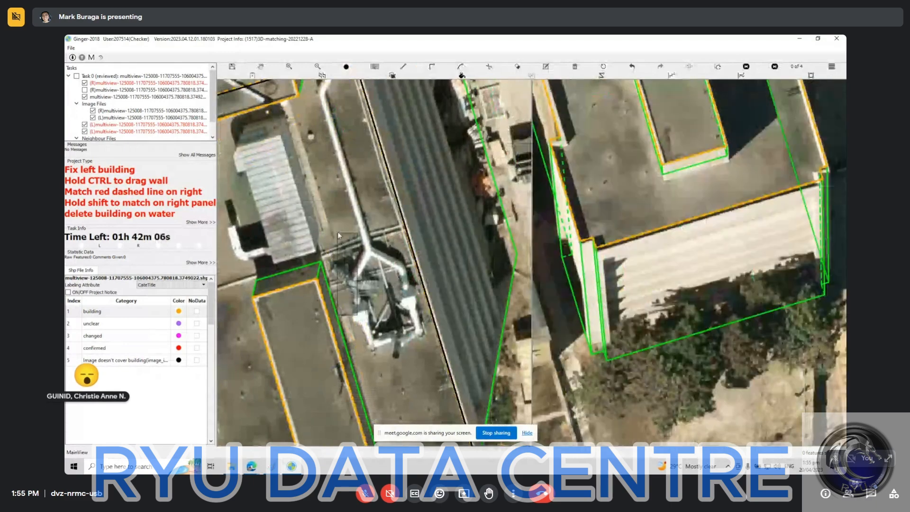
{"action": "scroll", "coordinate": [356, 249], "scroll_direction": "down", "scroll_amount": 1}
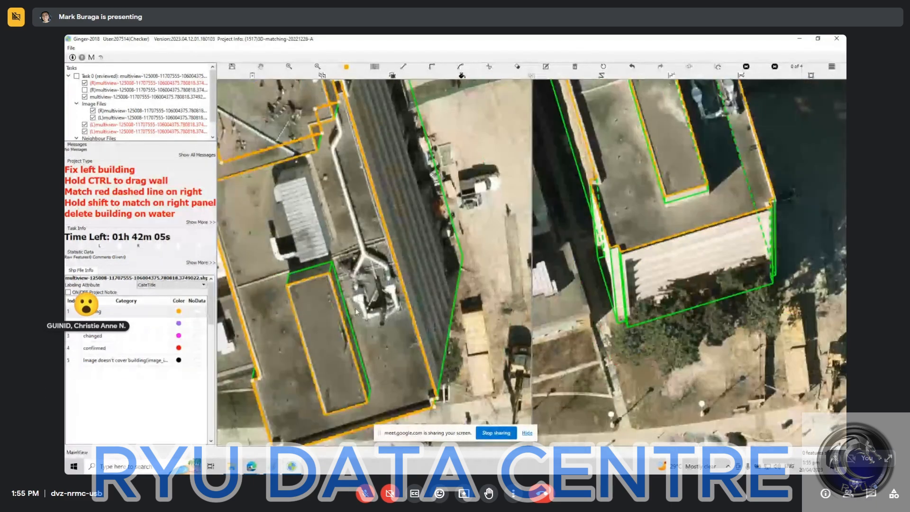
Select the raised rectangular block's outline, inspect its wall lines and undo the last change to them.
{"action": "left_click", "coordinate": [331, 350]}
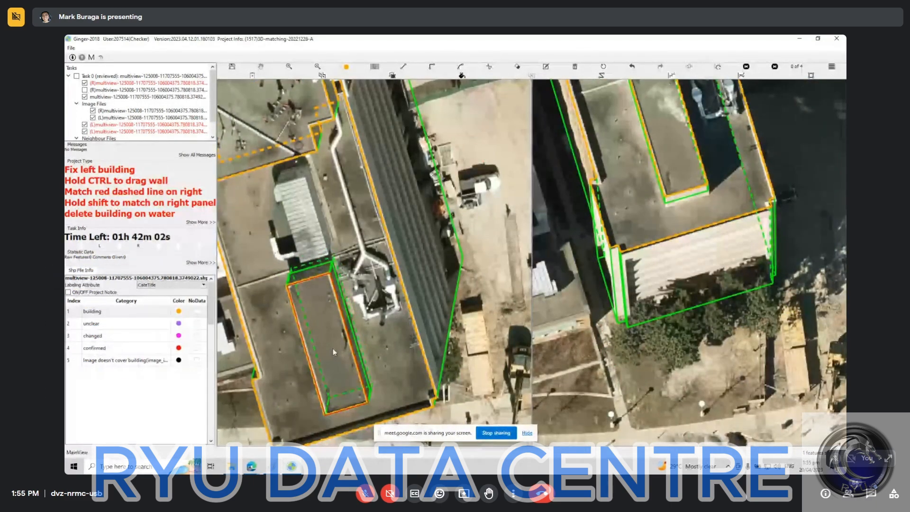
{"action": "left_click", "coordinate": [411, 335]}
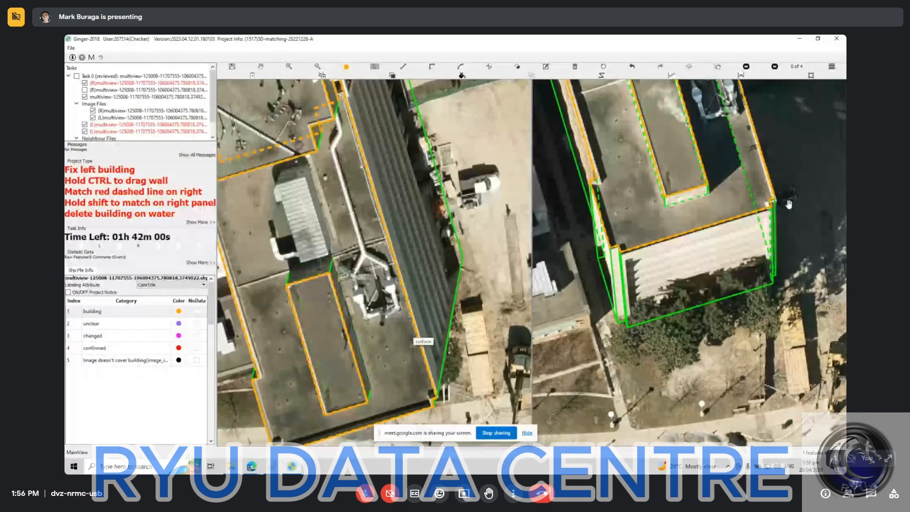
{"action": "key", "text": "space"}
{"action": "key", "text": "space"}
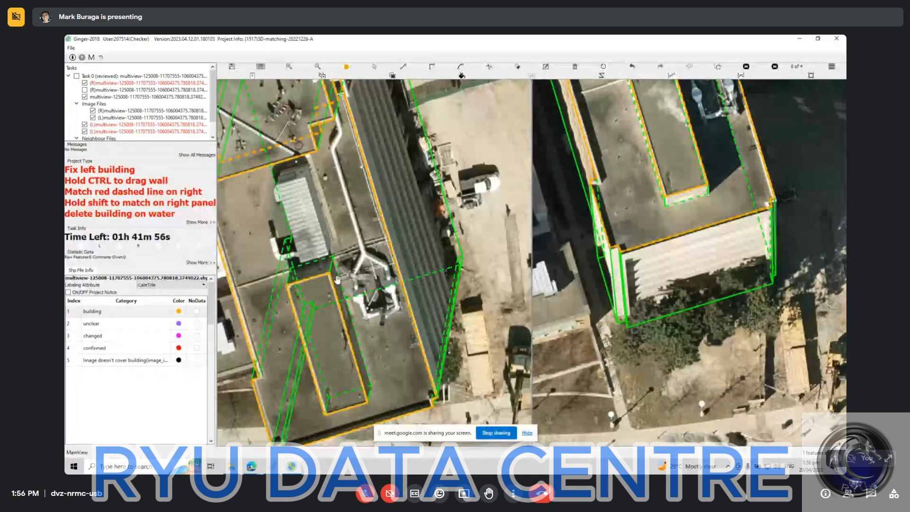
{"action": "key", "text": "h"}
{"action": "key", "text": "ctrl+z"}
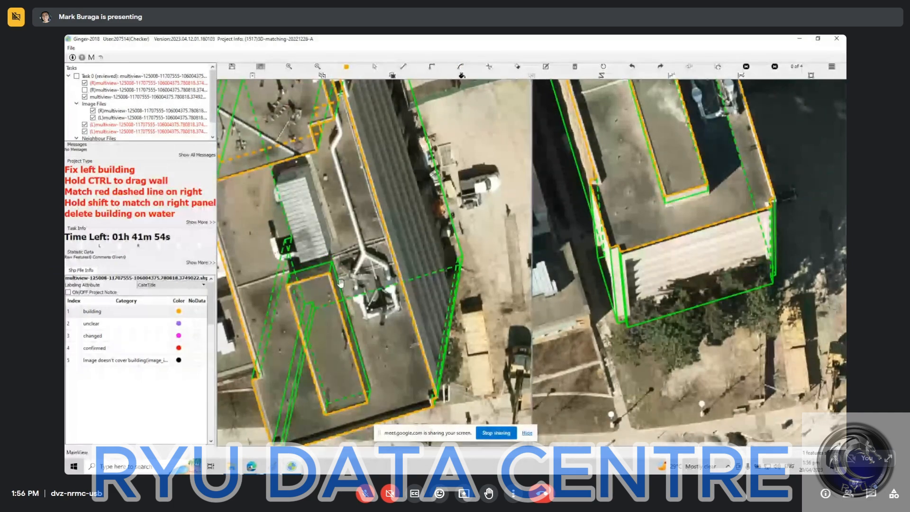
Hide the annotation outlines to examine the corrugated rooftop unit beside the raised block, and show them again.
{"action": "key", "text": "h"}
{"action": "key", "text": "h"}
{"action": "key", "text": "h"}
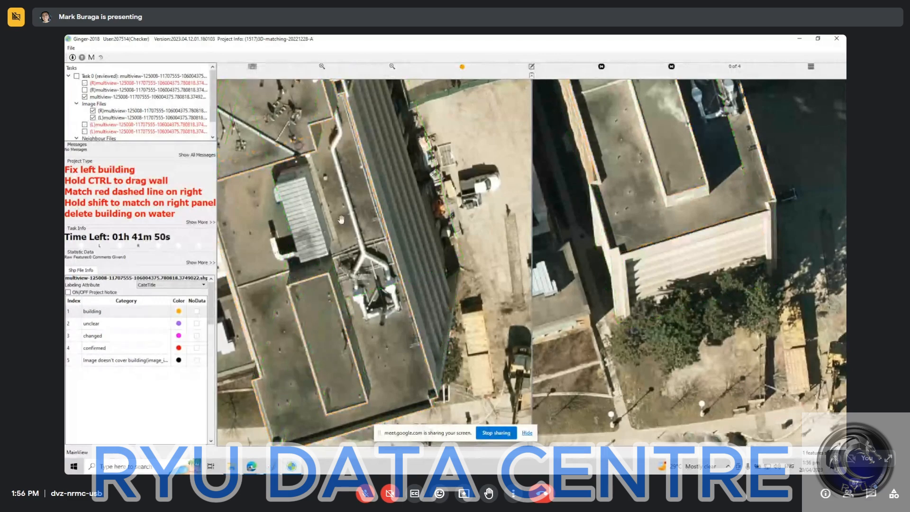
{"action": "key", "text": "h"}
{"action": "left_click_drag", "start_coordinate": [304, 192], "coordinate": [325, 244]}
{"action": "scroll", "coordinate": [326, 244], "scroll_direction": "up", "scroll_amount": 2}
{"action": "key", "text": "h"}
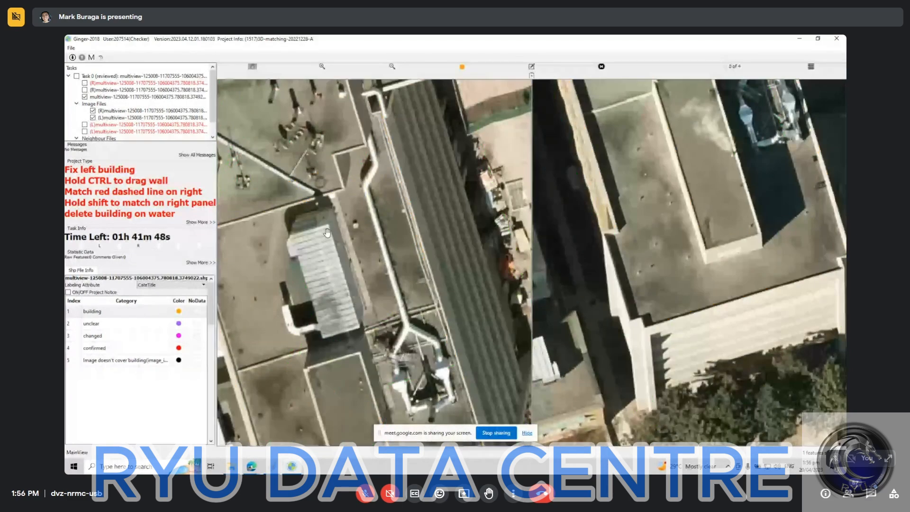
{"action": "key", "text": "h"}
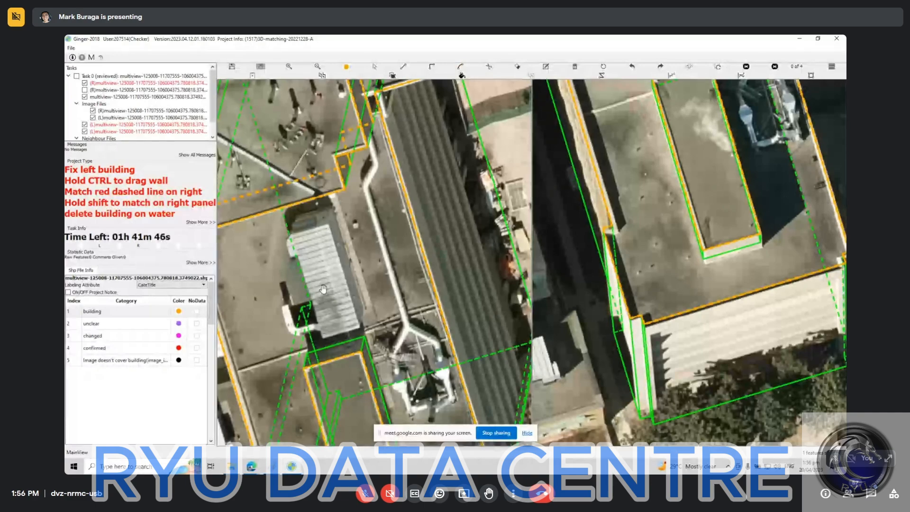
Outline the corrugated rooftop unit's rectangular roof along its corners in the left image.
{"action": "key", "text": "Escape"}
{"action": "key", "text": "d"}
{"action": "left_click", "coordinate": [329, 224]}
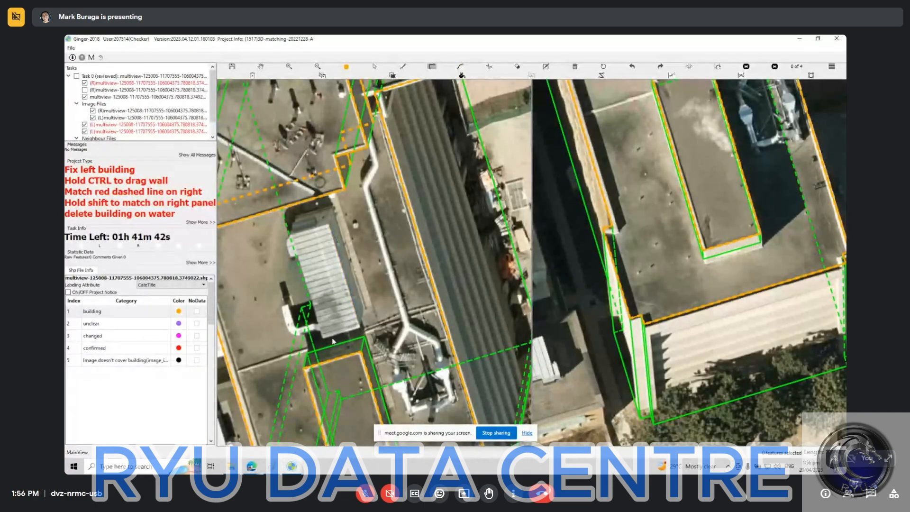
{"action": "left_click", "coordinate": [328, 225]}
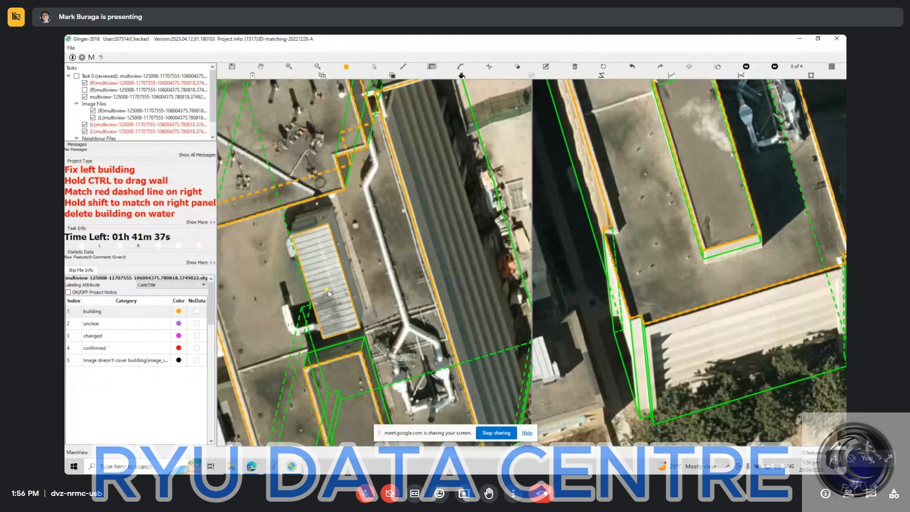
Select the corrugated rooftop unit's outline and extend its walls down to the lower roof's surface.
{"action": "key", "text": "Escape"}
{"action": "left_click", "coordinate": [338, 311]}
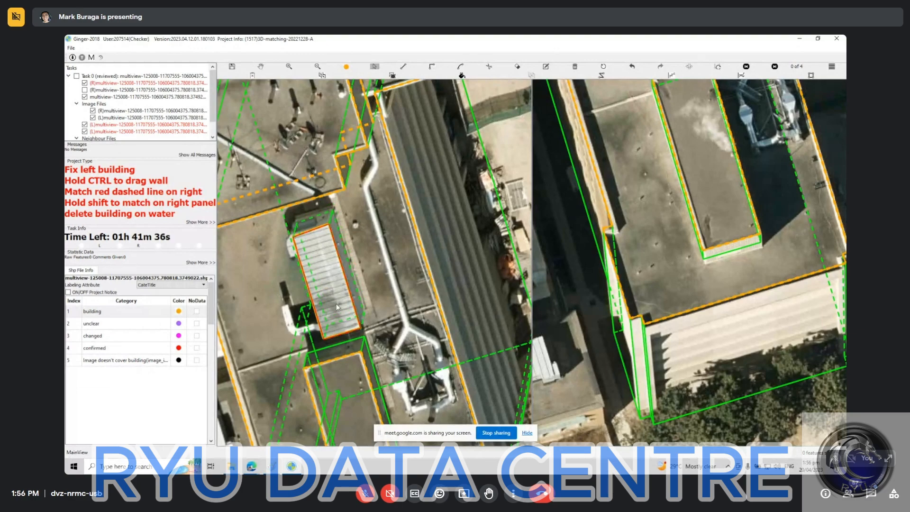
{"action": "left_click", "coordinate": [454, 251]}
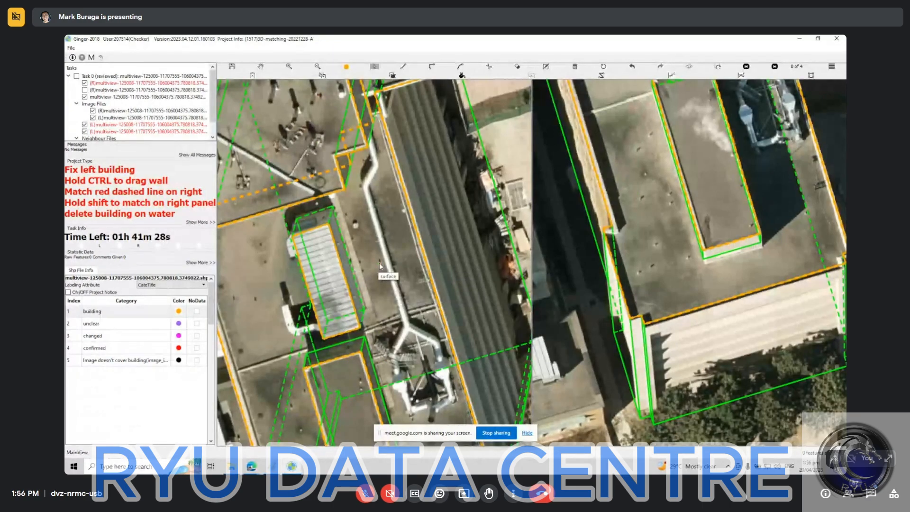
Match the corrugated unit's roof outline to the same unit in the right image.
{"action": "scroll", "coordinate": [390, 260], "scroll_direction": "down", "scroll_amount": 2}
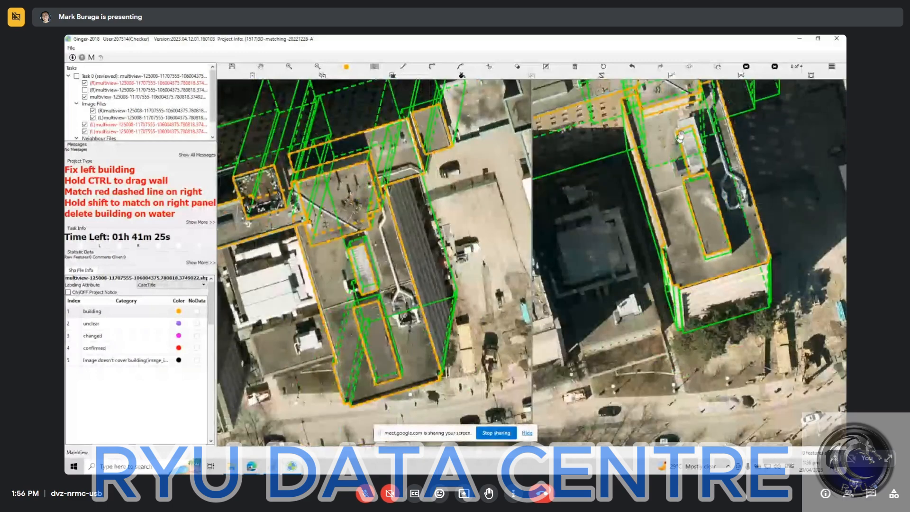
{"action": "scroll", "coordinate": [626, 201], "scroll_direction": "down", "scroll_amount": 1}
{"action": "left_click_drag", "start_coordinate": [625, 201], "coordinate": [609, 243]}
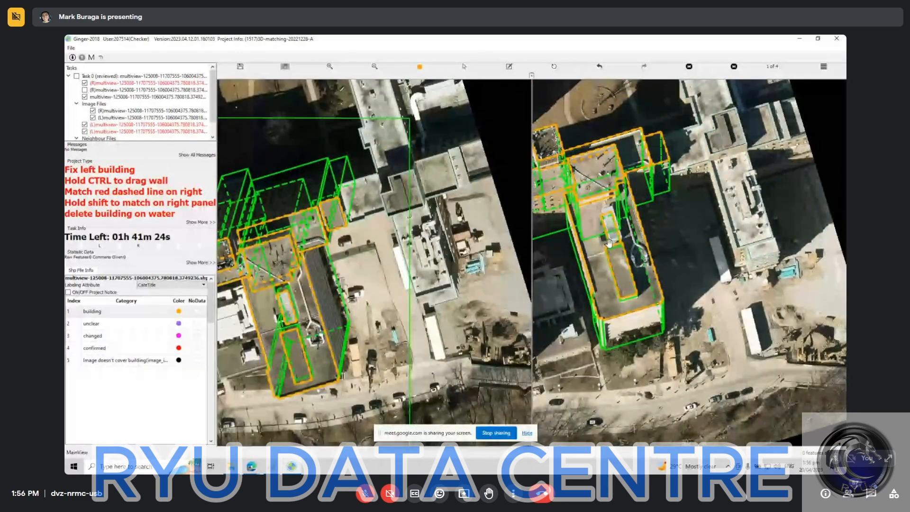
{"action": "scroll", "coordinate": [609, 243], "scroll_direction": "up", "scroll_amount": 2}
{"action": "scroll", "coordinate": [609, 246], "scroll_direction": "up", "scroll_amount": 2}
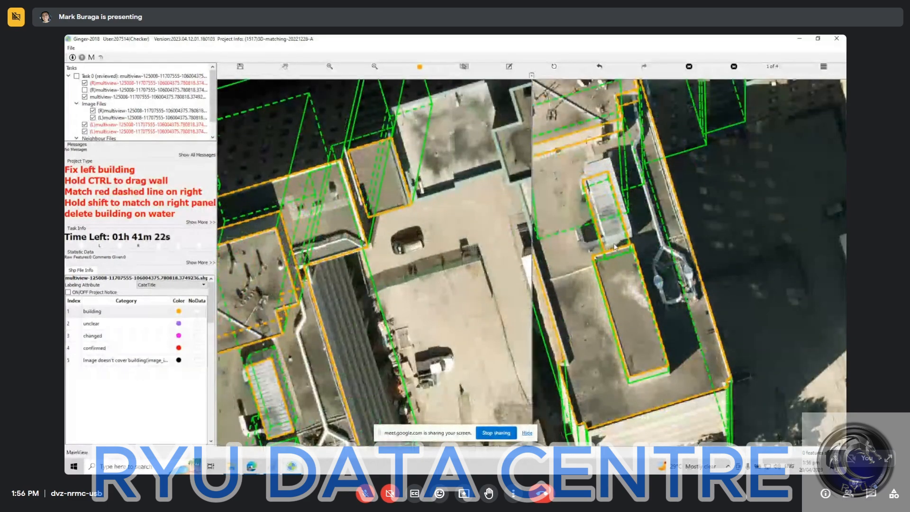
{"action": "left_click", "coordinate": [613, 220]}
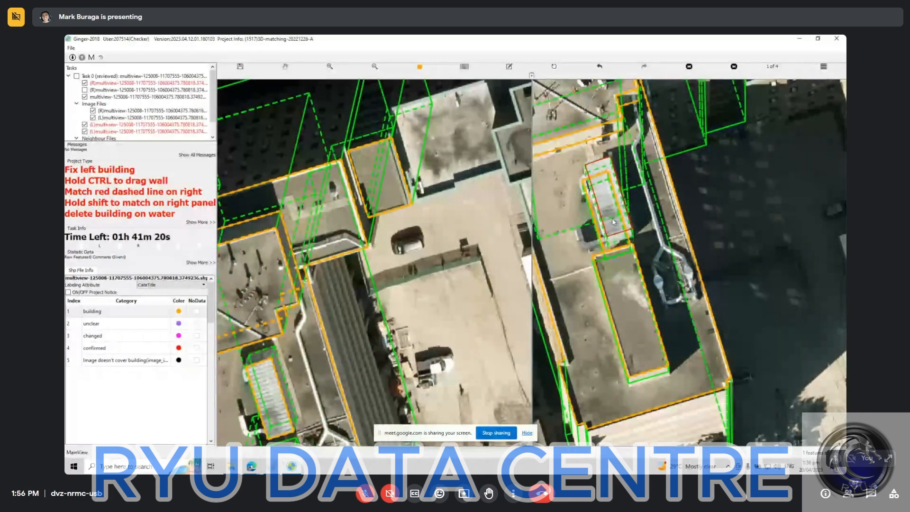
{"action": "key", "text": "space"}
{"action": "key", "text": "space"}
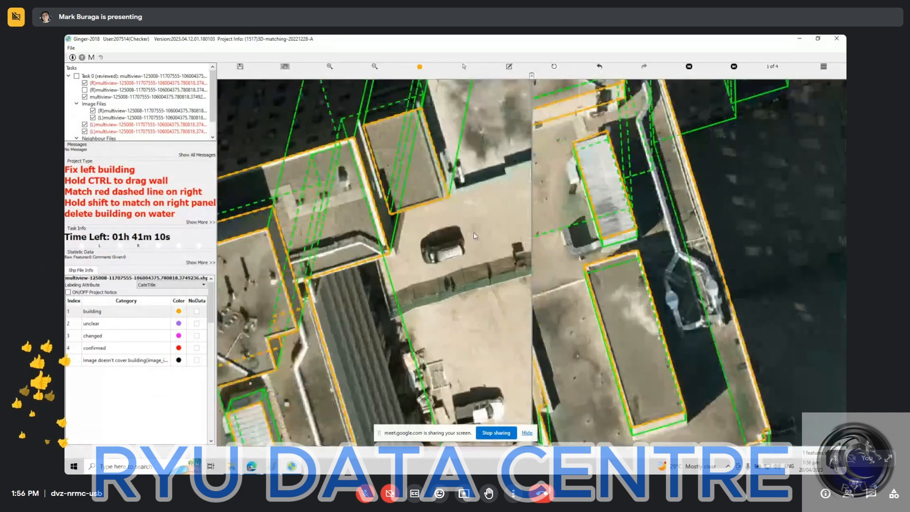
Check the roof and wall alignment of the corrugated unit, raised block and whole building in both images.
{"action": "scroll", "coordinate": [537, 190], "scroll_direction": "up", "scroll_amount": 1}
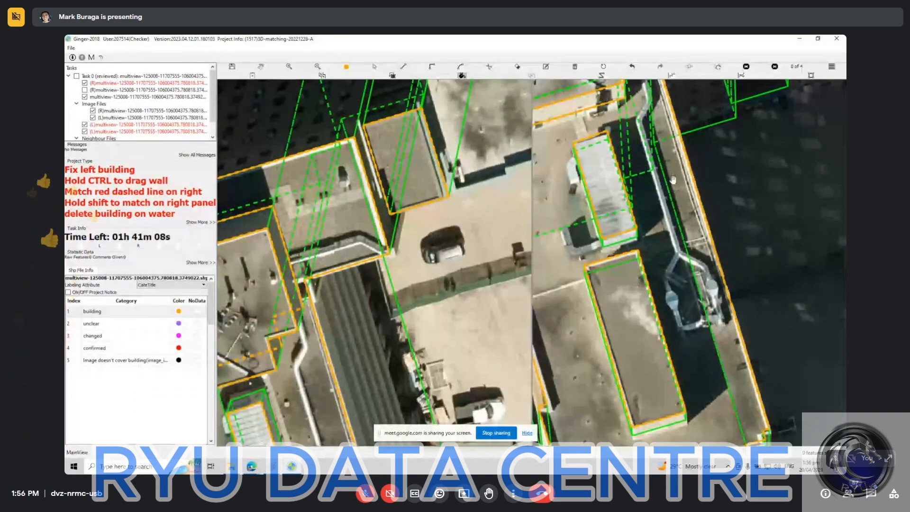
{"action": "left_click_drag", "start_coordinate": [624, 261], "coordinate": [683, 151]}
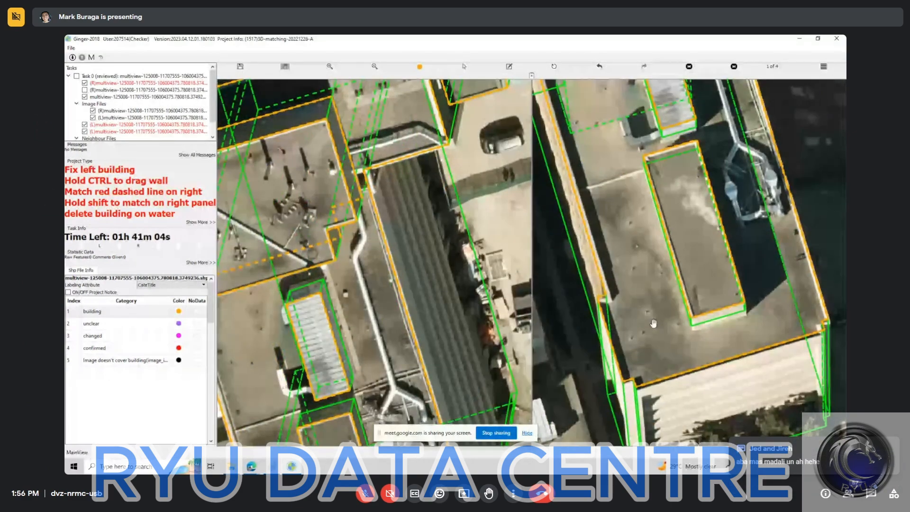
{"action": "key", "text": "Escape"}
{"action": "left_click", "coordinate": [648, 307]}
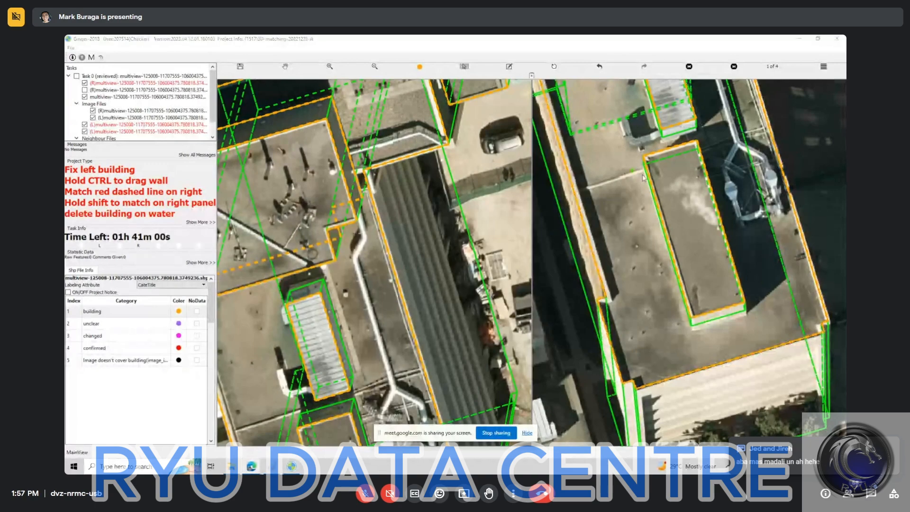
{"action": "scroll", "coordinate": [644, 193], "scroll_direction": "down", "scroll_amount": 2}
{"action": "scroll", "coordinate": [643, 192], "scroll_direction": "down", "scroll_amount": 2}
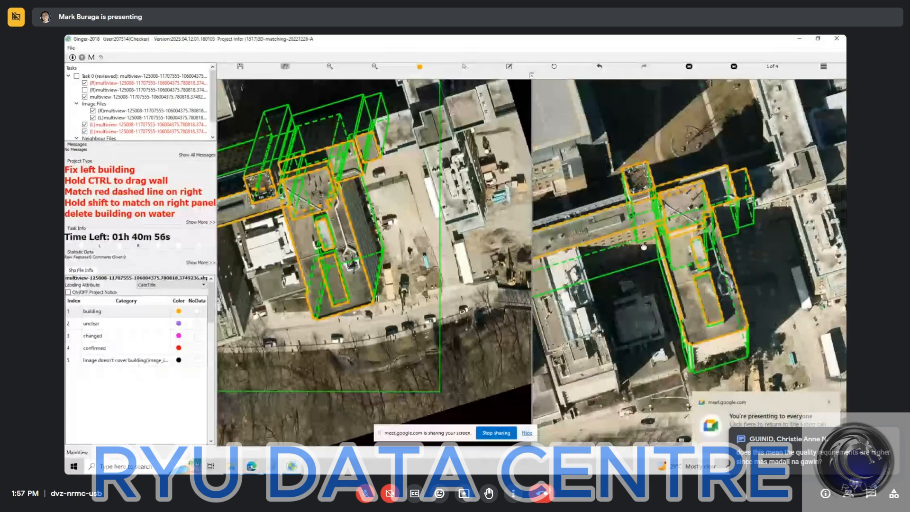
{"action": "left_click_drag", "start_coordinate": [598, 161], "coordinate": [652, 258]}
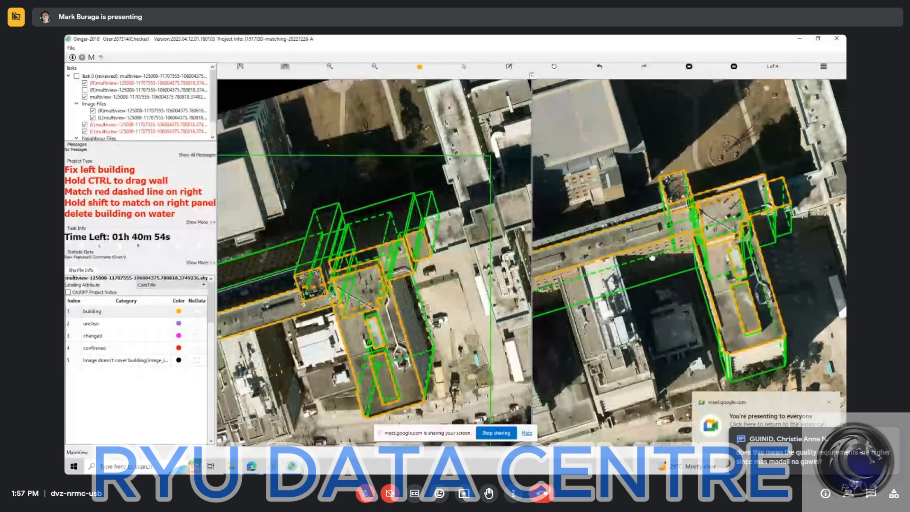
Switch to the second right-hand image and examine how the building outlines align along the long roof.
{"action": "key", "text": "Right"}
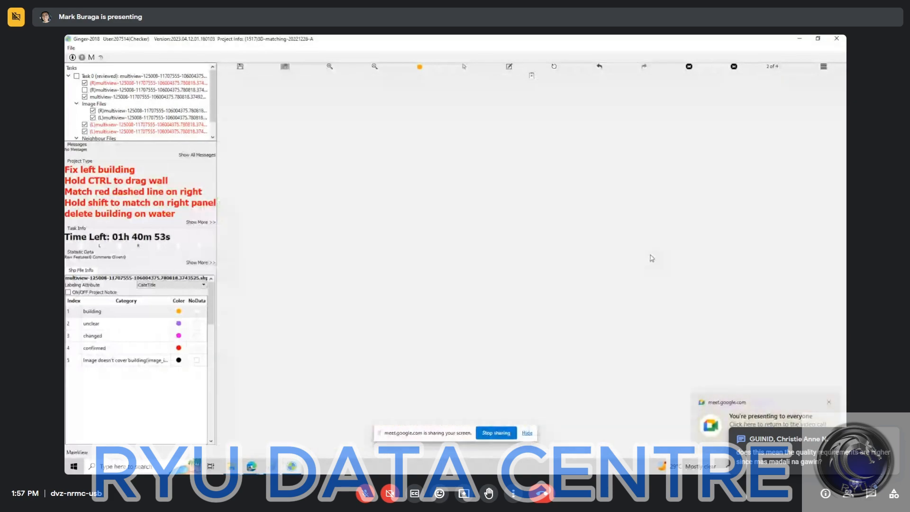
{"action": "key", "text": "Left"}
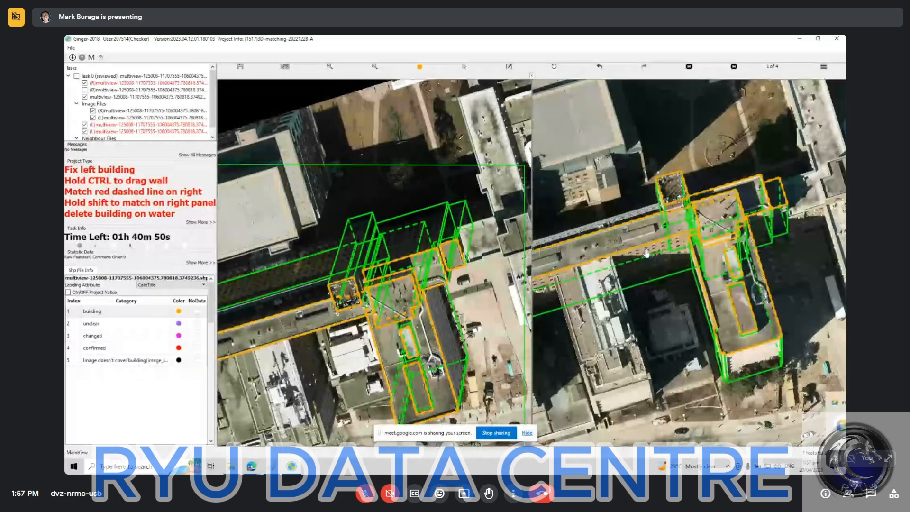
{"action": "key", "text": "Right"}
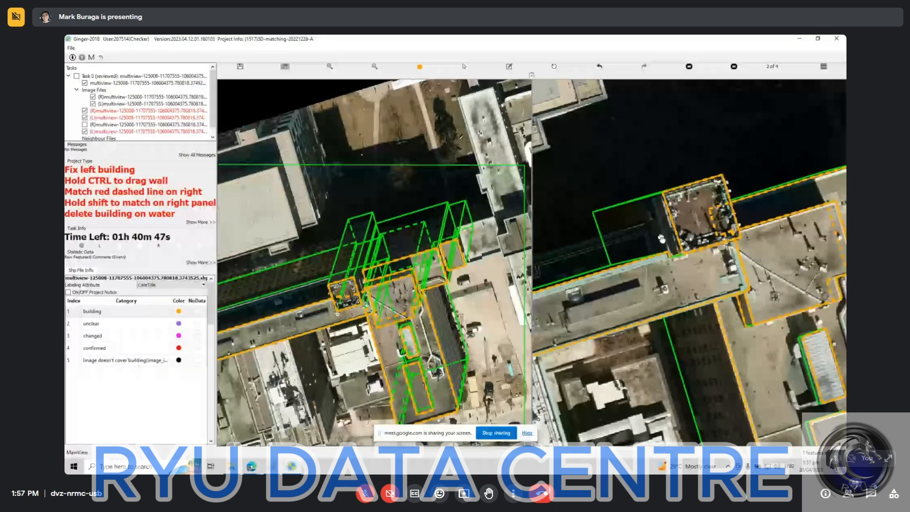
{"action": "left_click_drag", "start_coordinate": [662, 238], "coordinate": [621, 157]}
{"action": "scroll", "coordinate": [660, 256], "scroll_direction": "down", "scroll_amount": 3}
{"action": "left_click_drag", "start_coordinate": [622, 292], "coordinate": [659, 281]}
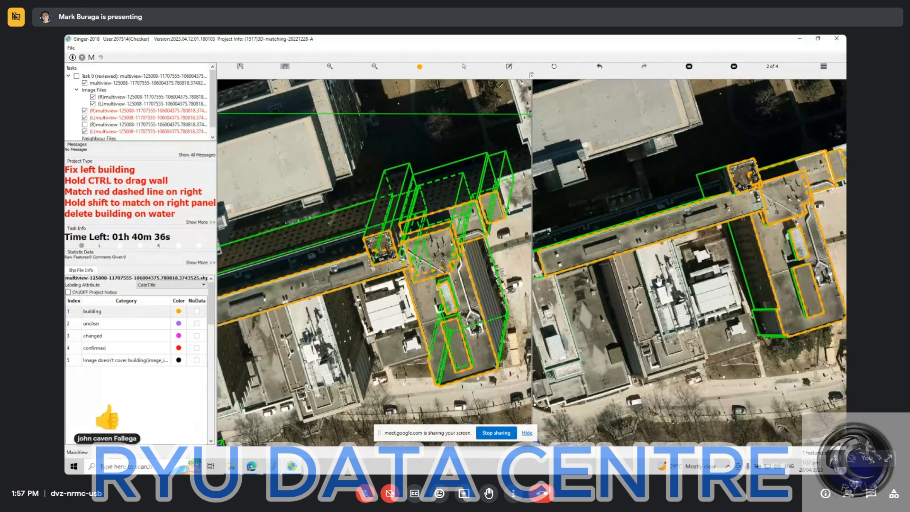
Check the building outlines against the third and fourth right-hand images, and return to the first one.
{"action": "key", "text": "Right"}
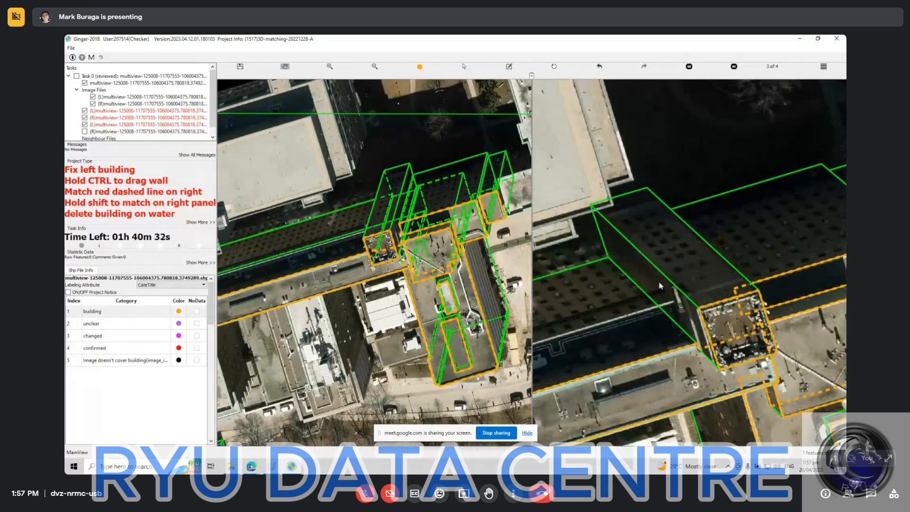
{"action": "scroll", "coordinate": [691, 295], "scroll_direction": "down", "scroll_amount": 2}
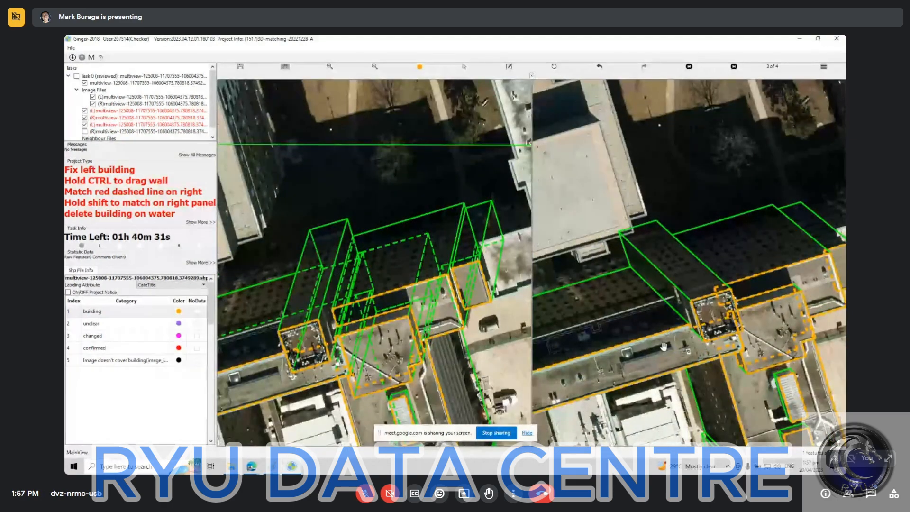
{"action": "scroll", "coordinate": [729, 320], "scroll_direction": "down", "scroll_amount": 2}
{"action": "key", "text": "Right"}
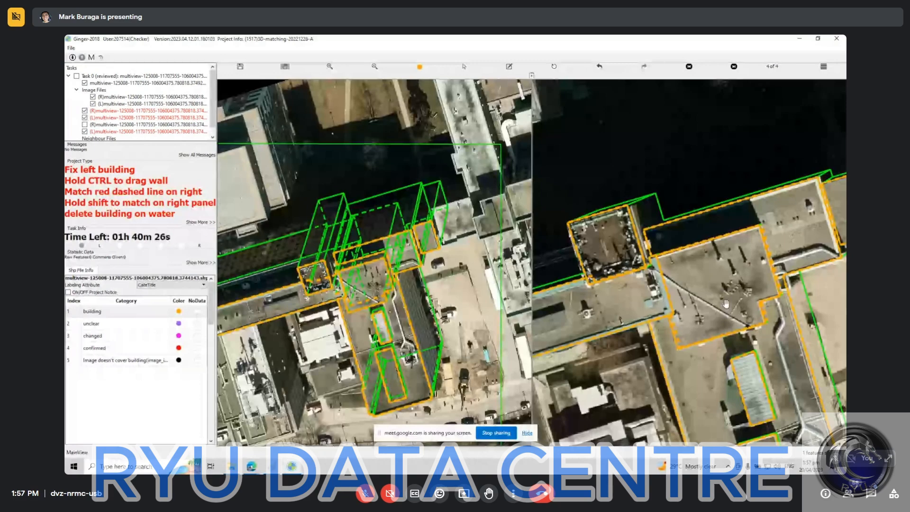
{"action": "scroll", "coordinate": [602, 303], "scroll_direction": "up", "scroll_amount": 5}
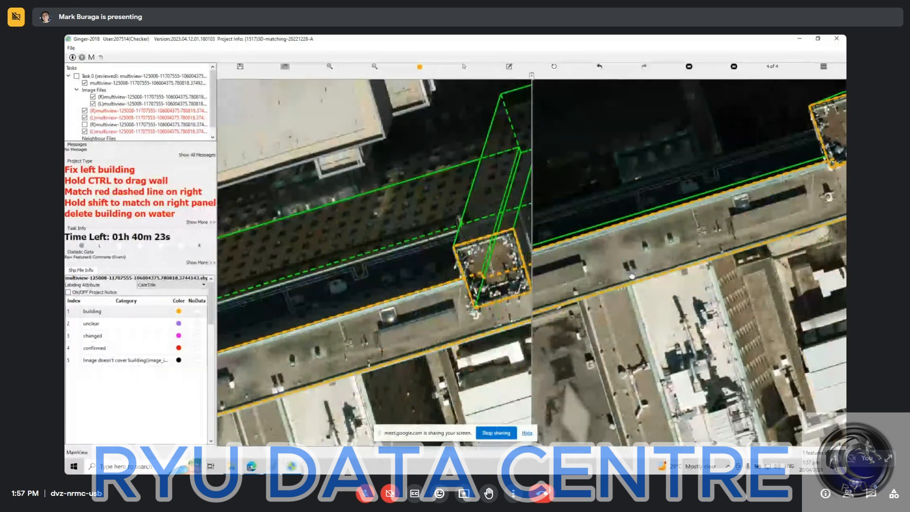
{"action": "left_click_drag", "start_coordinate": [631, 276], "coordinate": [702, 251]}
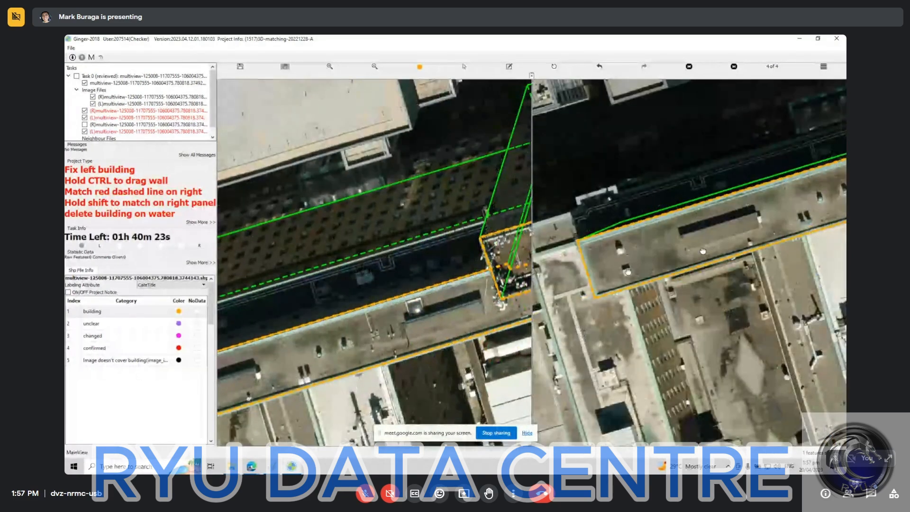
{"action": "key", "text": "Right"}
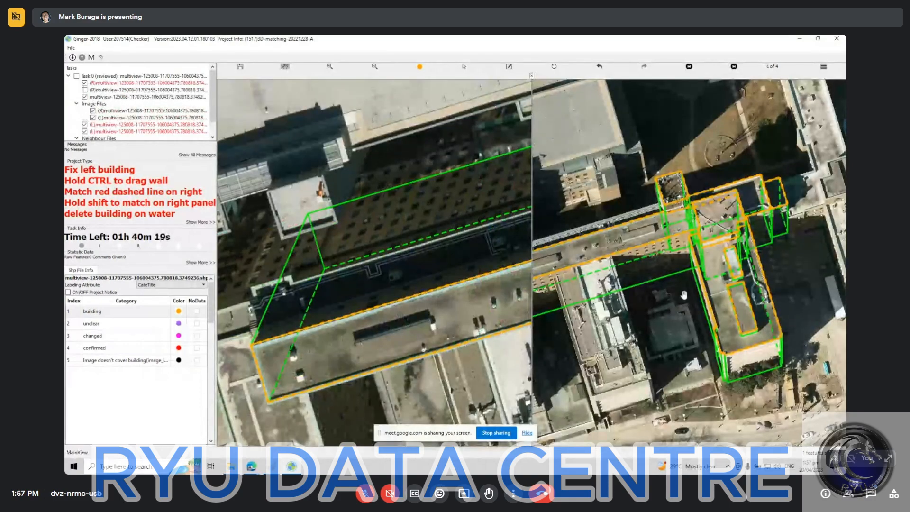
{"action": "left_click_drag", "start_coordinate": [631, 329], "coordinate": [681, 290]}
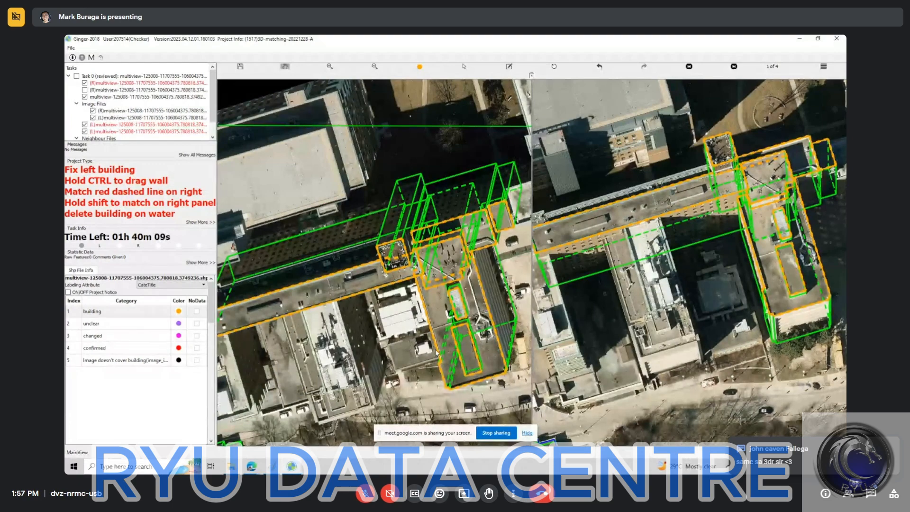
Examine the long roof's outline and walls and the unmarked buildings adjoining it in both images.
{"action": "left_click", "coordinate": [359, 321]}
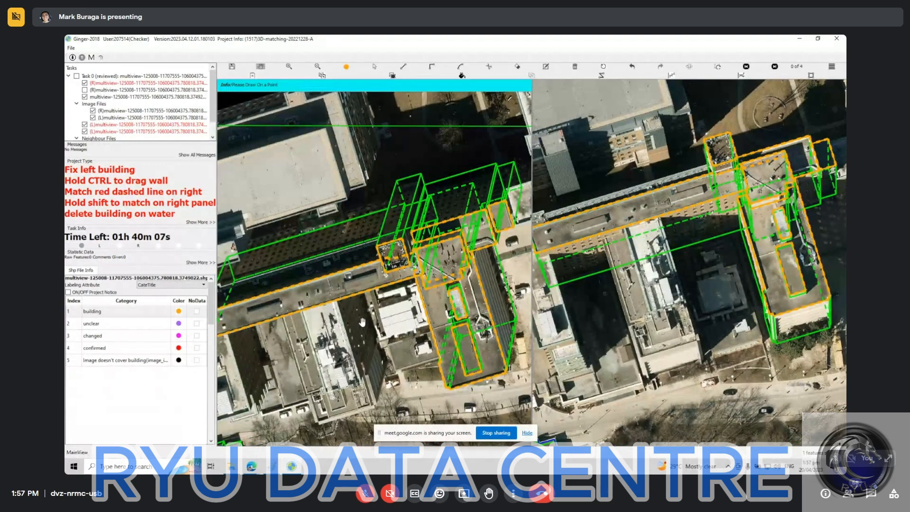
{"action": "left_click_drag", "start_coordinate": [332, 342], "coordinate": [355, 307]}
{"action": "scroll", "coordinate": [355, 307], "scroll_direction": "up", "scroll_amount": 3}
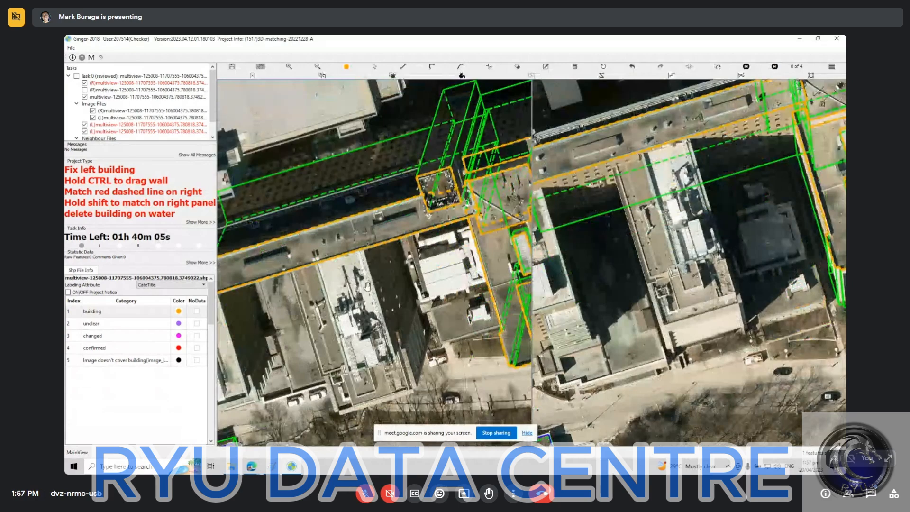
{"action": "scroll", "coordinate": [367, 288], "scroll_direction": "up", "scroll_amount": 2}
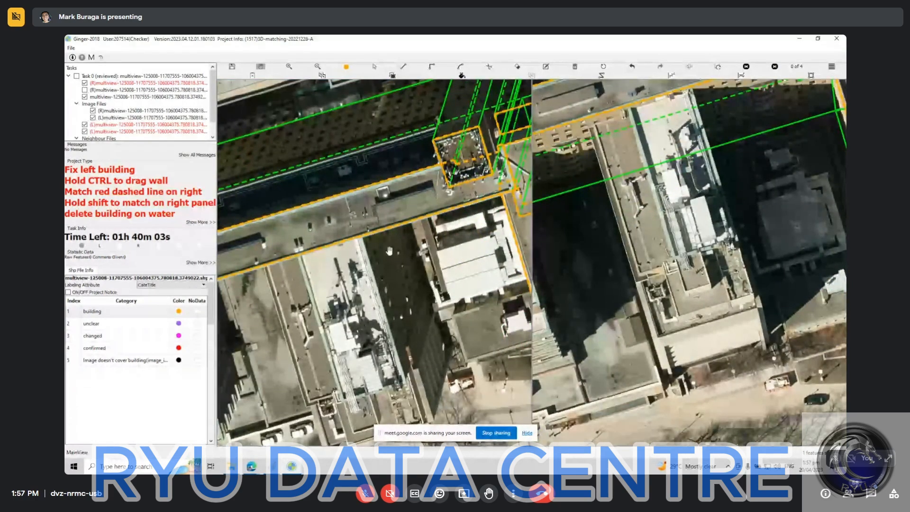
{"action": "scroll", "coordinate": [490, 314], "scroll_direction": "up", "scroll_amount": 2}
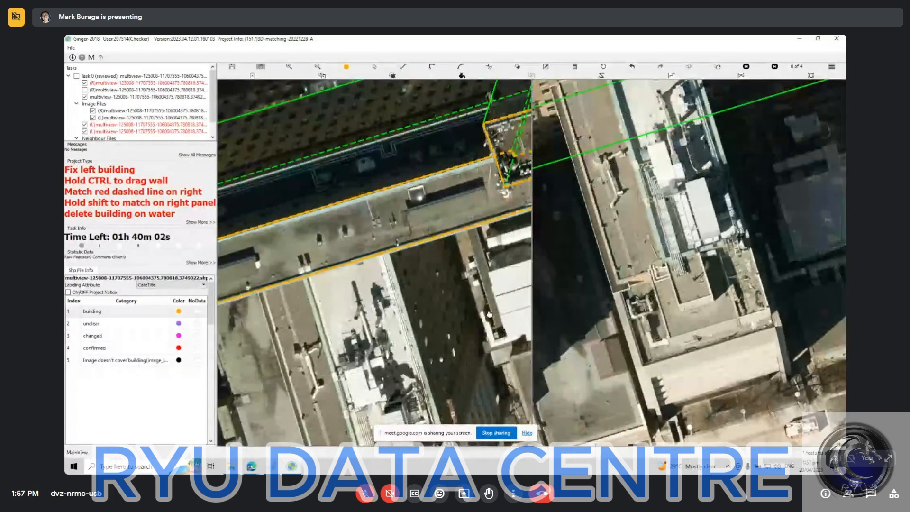
{"action": "left_click_drag", "start_coordinate": [237, 272], "coordinate": [398, 289]}
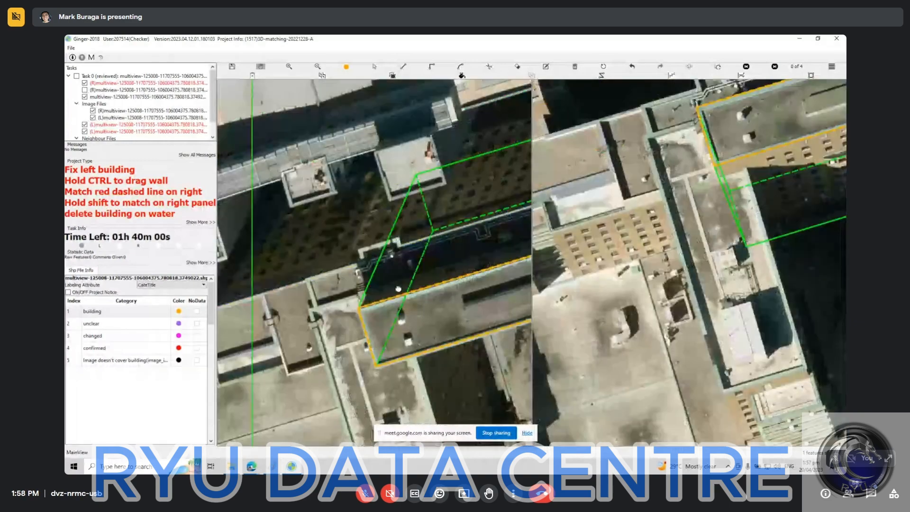
{"action": "left_click_drag", "start_coordinate": [556, 205], "coordinate": [358, 342]}
{"action": "scroll", "coordinate": [358, 342], "scroll_direction": "down", "scroll_amount": 3}
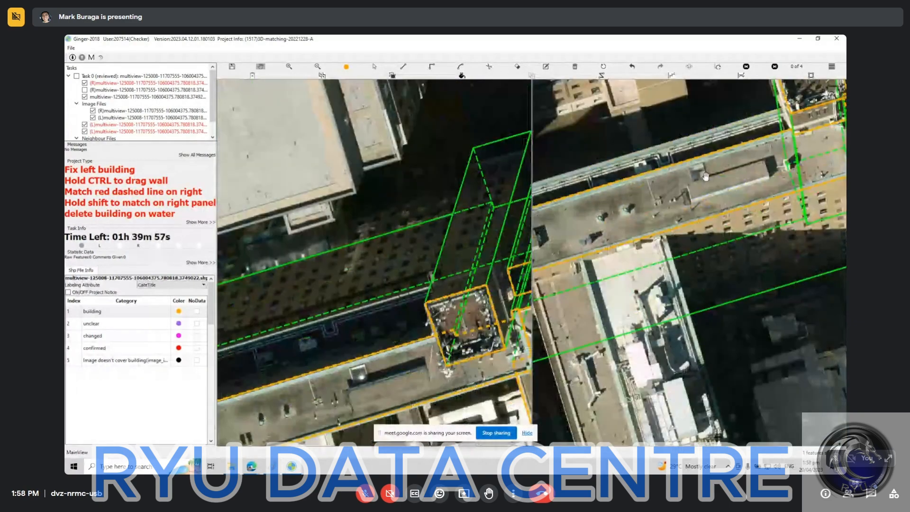
{"action": "left_click_drag", "start_coordinate": [405, 313], "coordinate": [646, 211]}
{"action": "left_click_drag", "start_coordinate": [376, 293], "coordinate": [403, 249]}
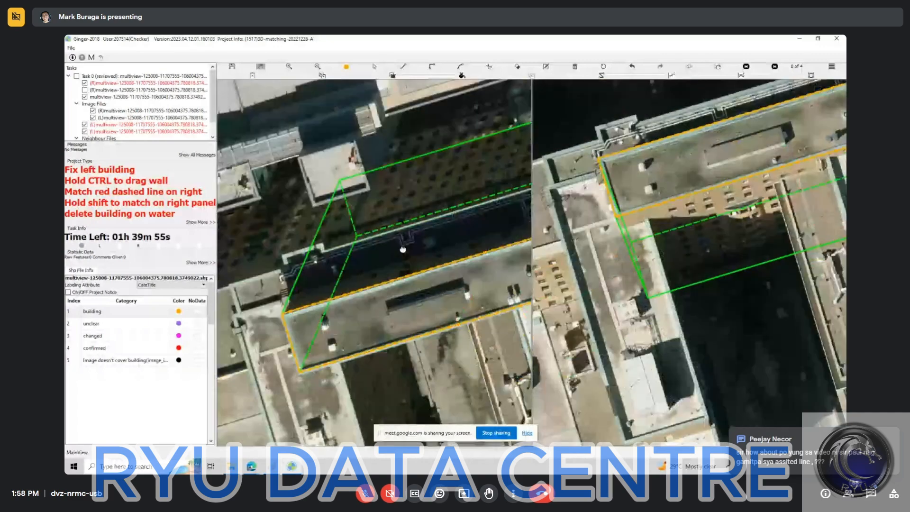
{"action": "left_click_drag", "start_coordinate": [319, 343], "coordinate": [239, 253]}
{"action": "left_click_drag", "start_coordinate": [654, 274], "coordinate": [655, 355]}
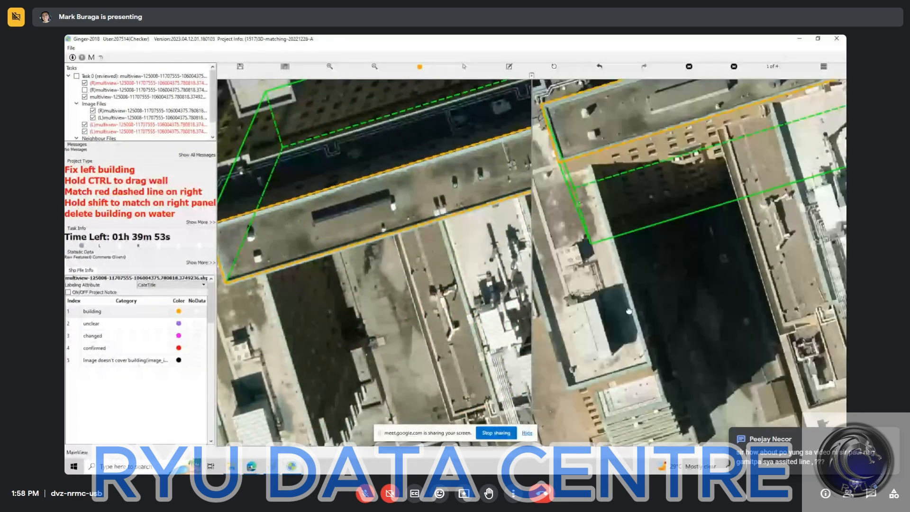
{"action": "left_click_drag", "start_coordinate": [791, 294], "coordinate": [618, 340]}
{"action": "left_click_drag", "start_coordinate": [524, 181], "coordinate": [351, 148]}
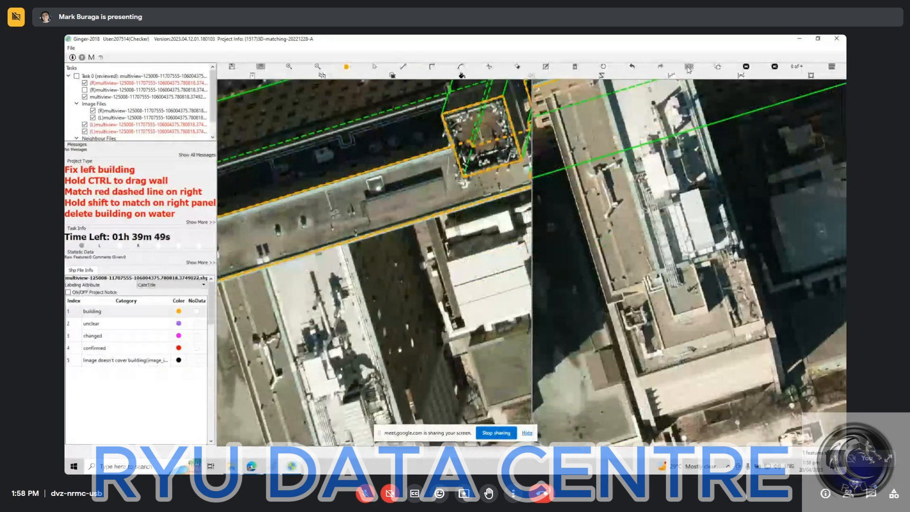
Swap the left and right images, and briefly display the guide-line layer over the white-roofed building.
{"action": "left_click", "coordinate": [688, 68]}
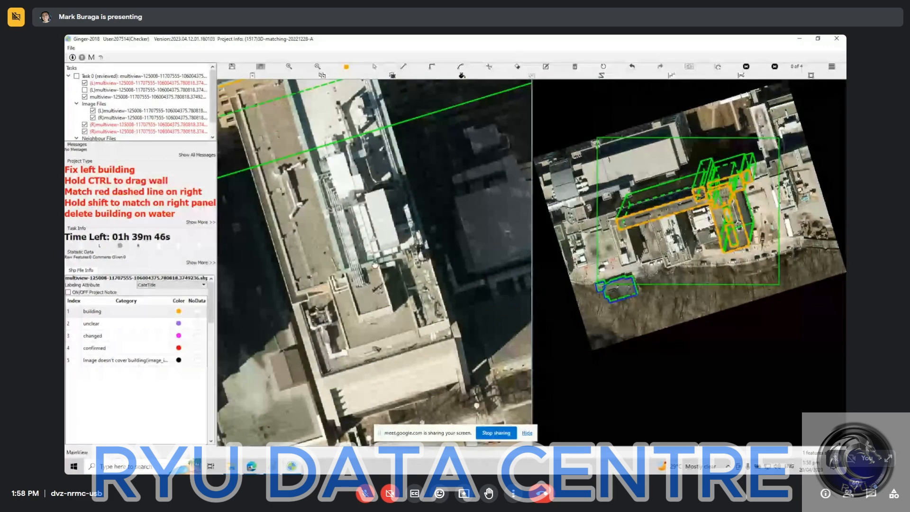
{"action": "left_click_drag", "start_coordinate": [356, 134], "coordinate": [333, 100]}
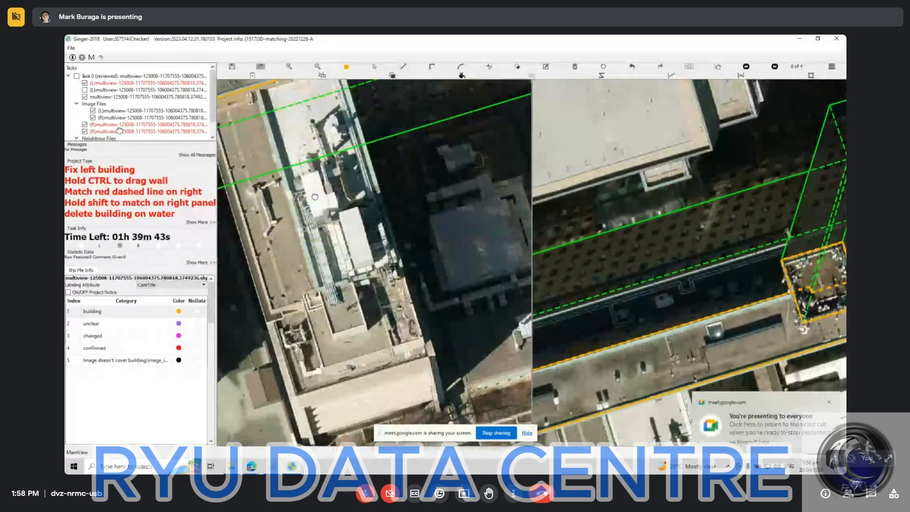
{"action": "left_click", "coordinate": [84, 89]}
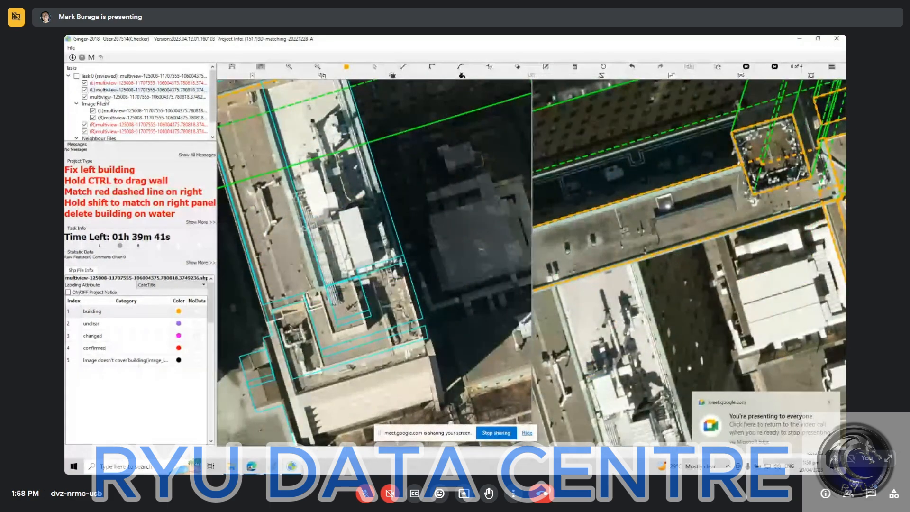
{"action": "left_click", "coordinate": [84, 90]}
{"action": "left_click_drag", "start_coordinate": [338, 213], "coordinate": [361, 274]}
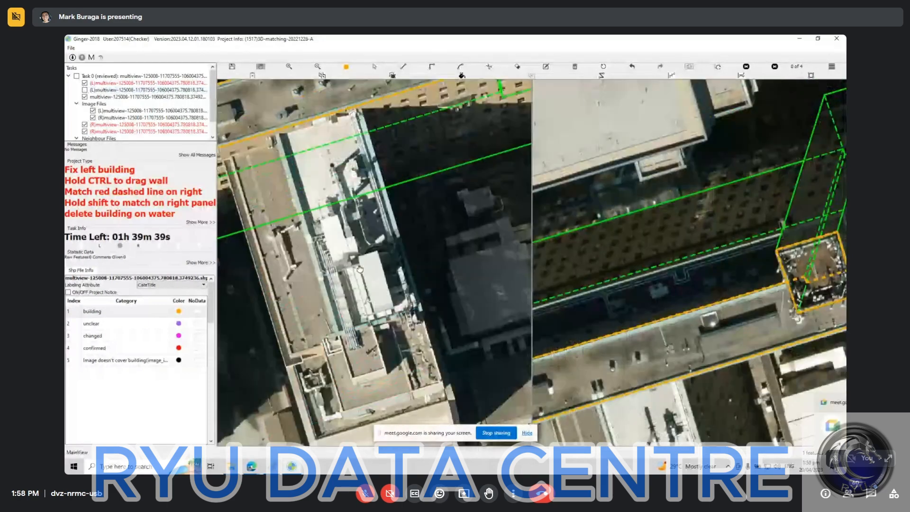
{"action": "mouse_move", "coordinate": [369, 322]}
{"action": "left_mouse_down"}
{"action": "mouse_move", "coordinate": [392, 257]}
{"action": "mouse_move", "coordinate": [380, 335]}
{"action": "left_mouse_up"}
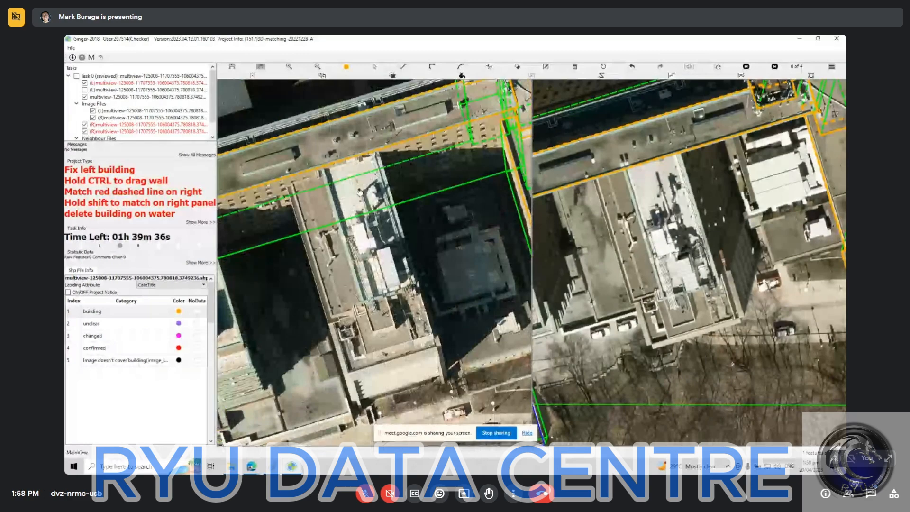
Outline the narrow white roof adjoining the long roof, with its walls, and match it to the same roof in the right image.
{"action": "scroll", "coordinate": [359, 192], "scroll_direction": "up", "scroll_amount": 1}
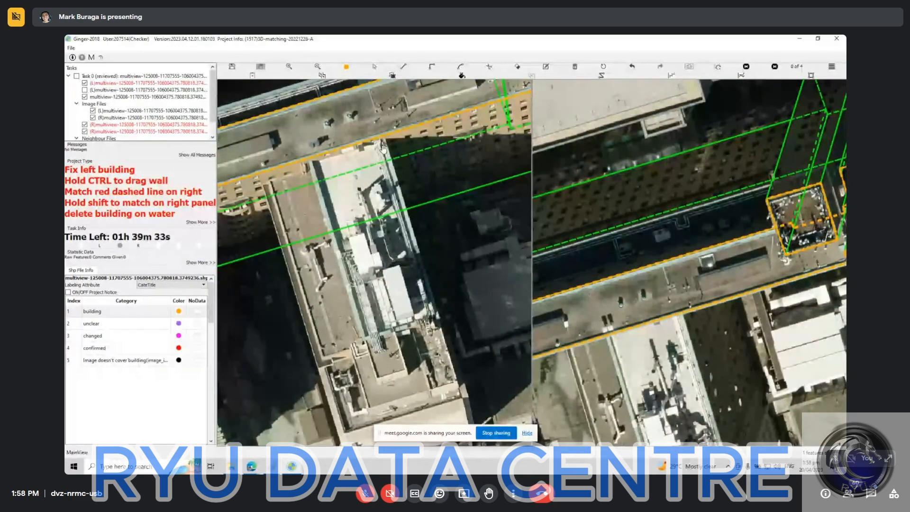
{"action": "scroll", "coordinate": [386, 156], "scroll_direction": "up", "scroll_amount": 1}
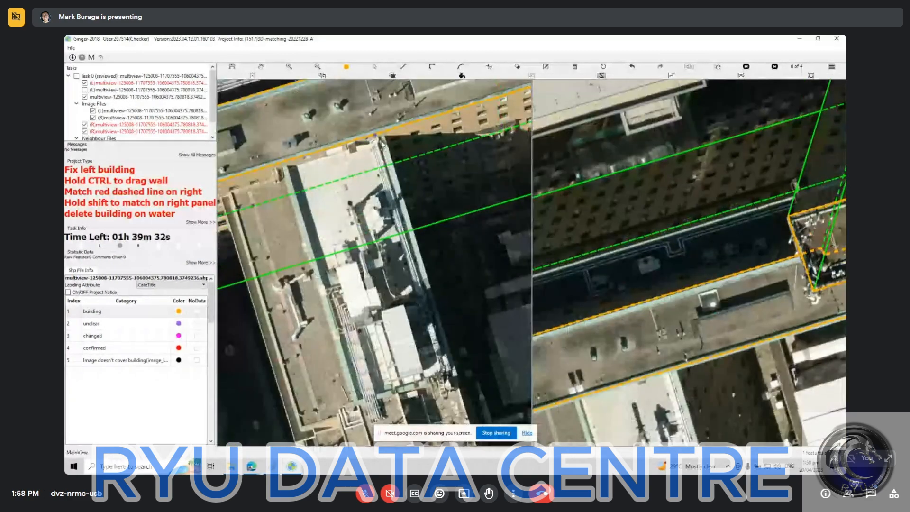
{"action": "left_click", "coordinate": [385, 138]}
{"action": "key", "text": "d"}
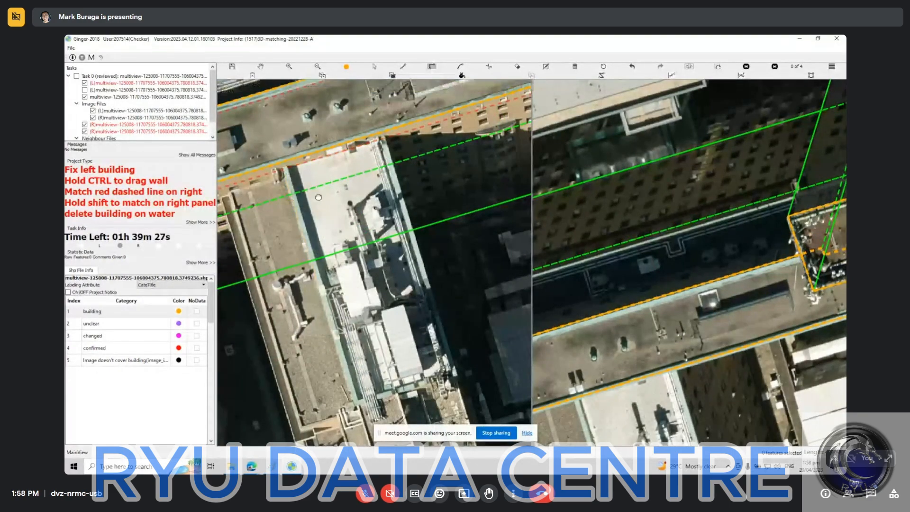
{"action": "left_click_drag", "start_coordinate": [337, 324], "coordinate": [316, 183]}
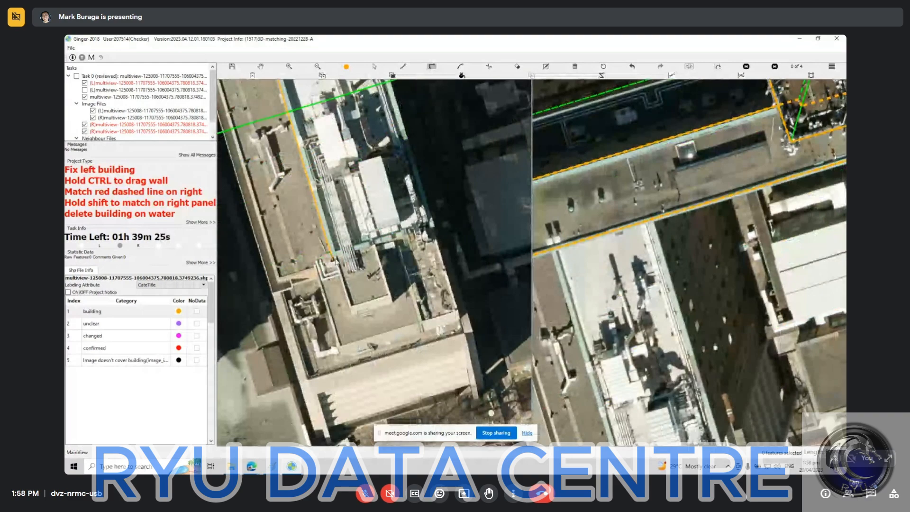
{"action": "left_click", "coordinate": [335, 259]}
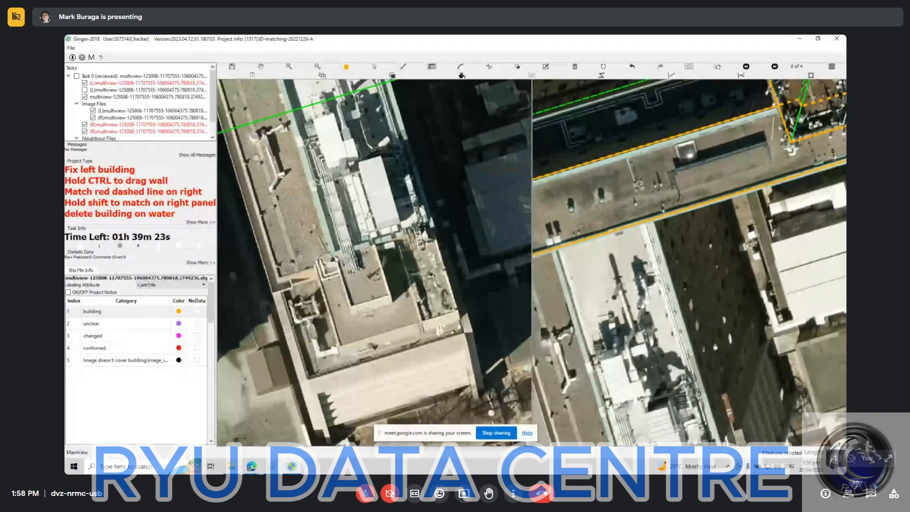
{"action": "left_click_drag", "start_coordinate": [392, 116], "coordinate": [338, 275]}
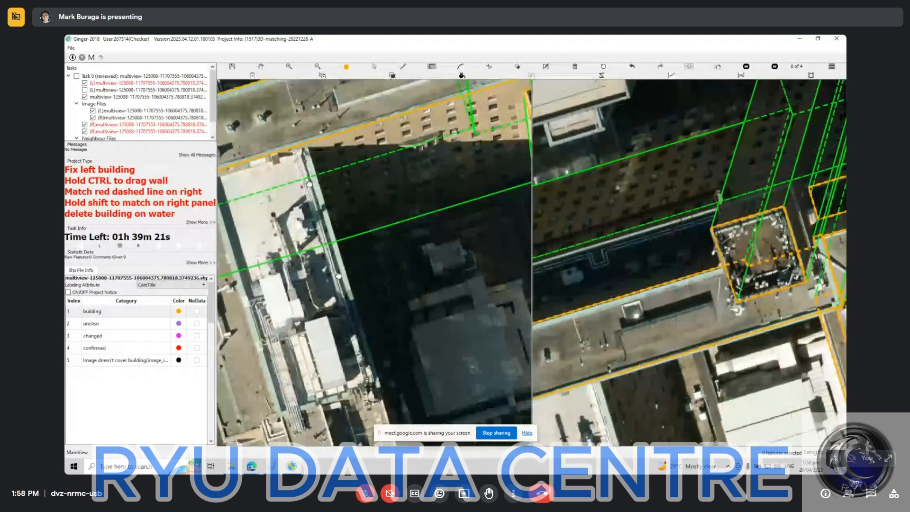
{"action": "left_click_drag", "start_coordinate": [315, 136], "coordinate": [302, 174]}
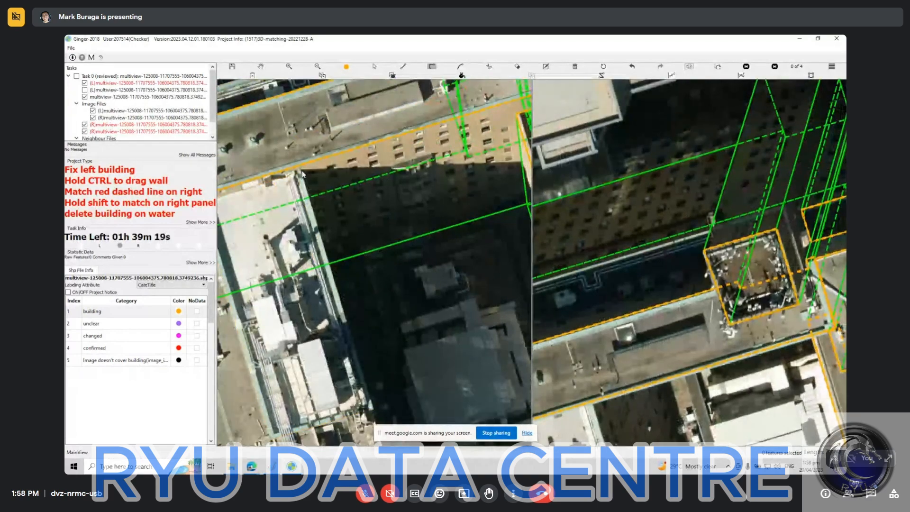
{"action": "left_click_drag", "start_coordinate": [382, 320], "coordinate": [480, 161]}
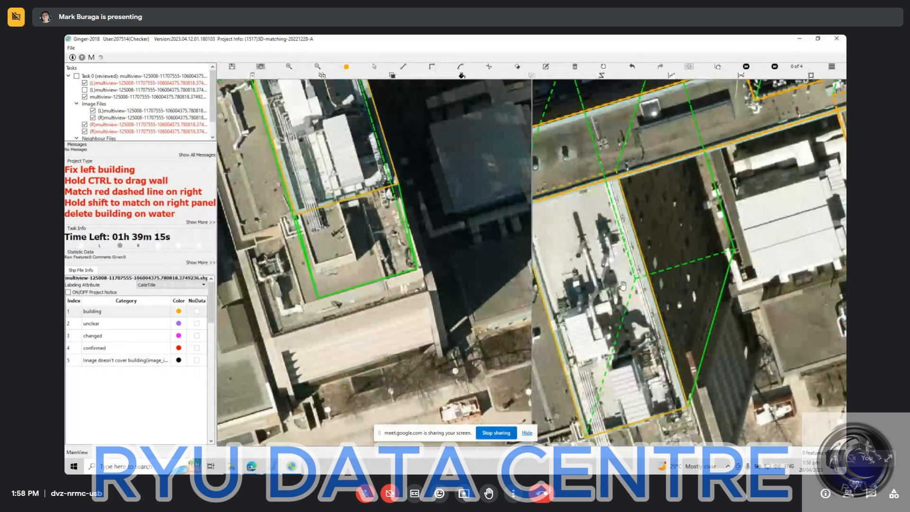
Check the white roof's outline and wall alignment in both images, and select its outline near the rooftop equipment.
{"action": "left_click_drag", "start_coordinate": [622, 286], "coordinate": [635, 261]}
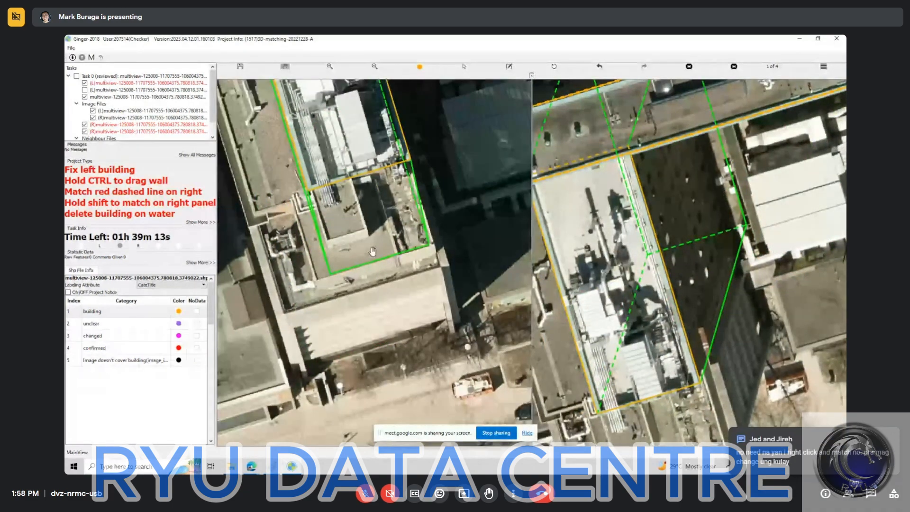
{"action": "left_click_drag", "start_coordinate": [350, 151], "coordinate": [393, 362]}
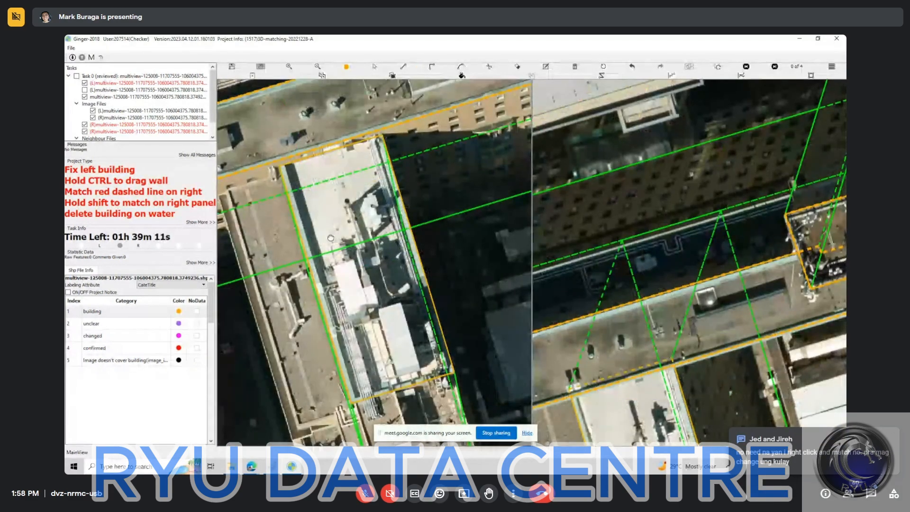
{"action": "left_click_drag", "start_coordinate": [344, 272], "coordinate": [306, 150]}
{"action": "left_click_drag", "start_coordinate": [691, 339], "coordinate": [685, 240]}
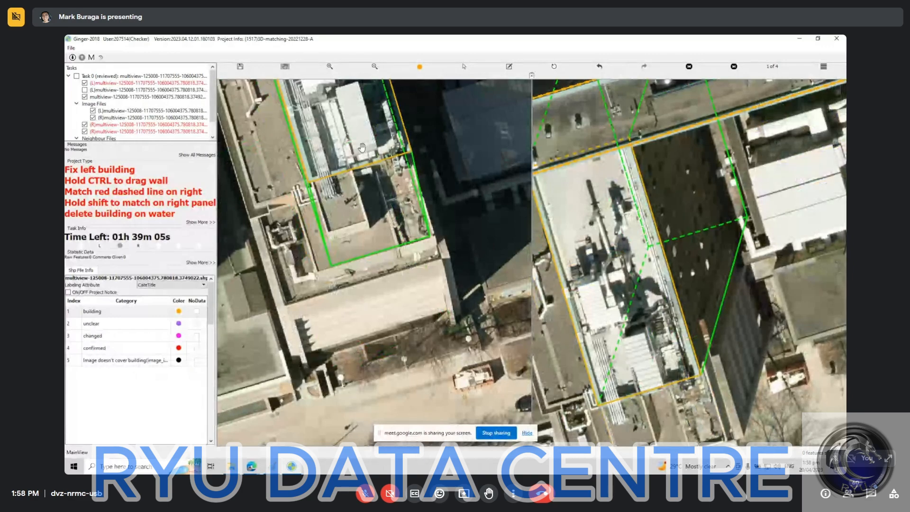
{"action": "scroll", "coordinate": [361, 150], "scroll_direction": "up", "scroll_amount": 3}
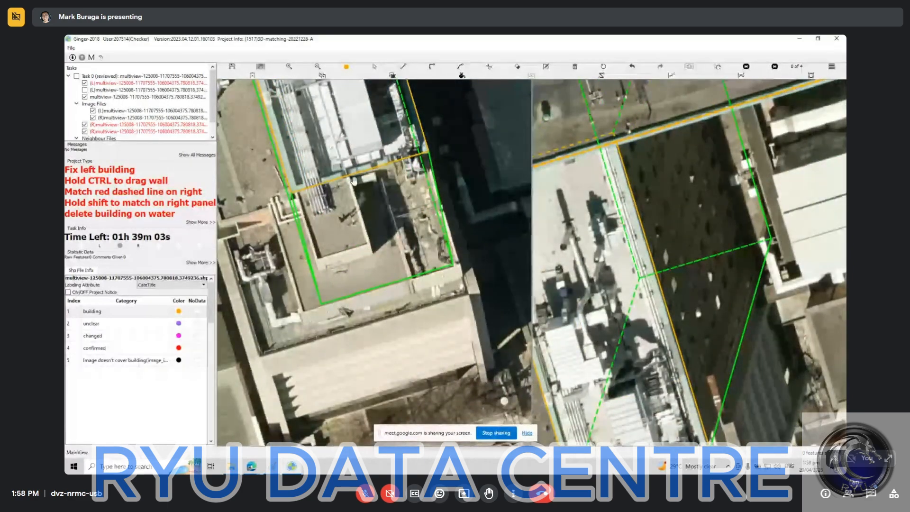
{"action": "key", "text": "s"}
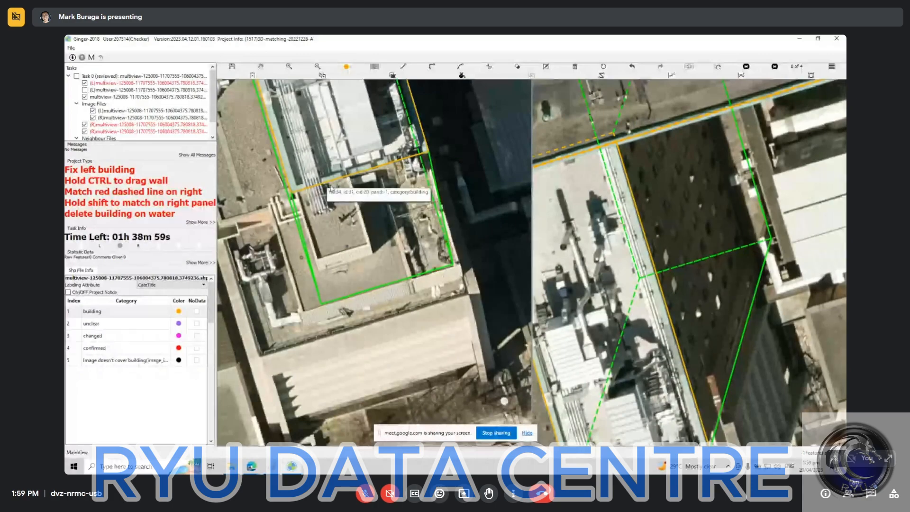
{"action": "left_click", "coordinate": [348, 178]}
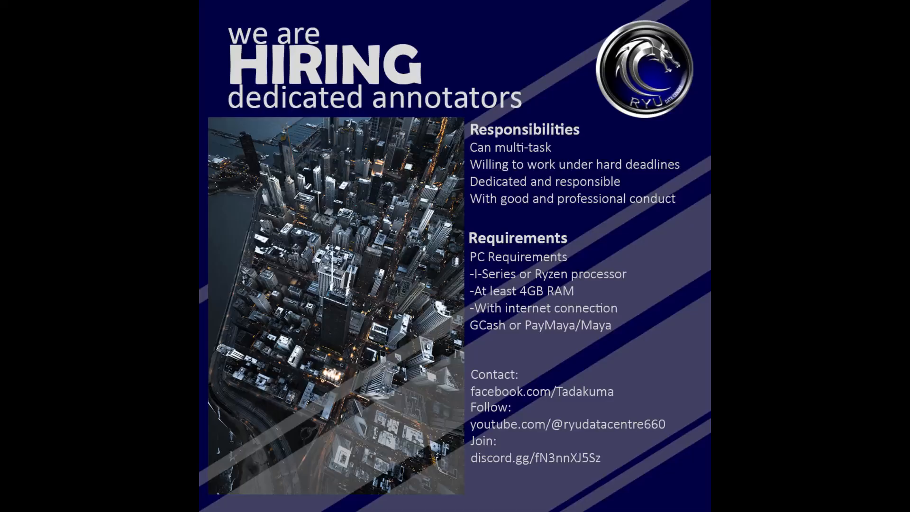